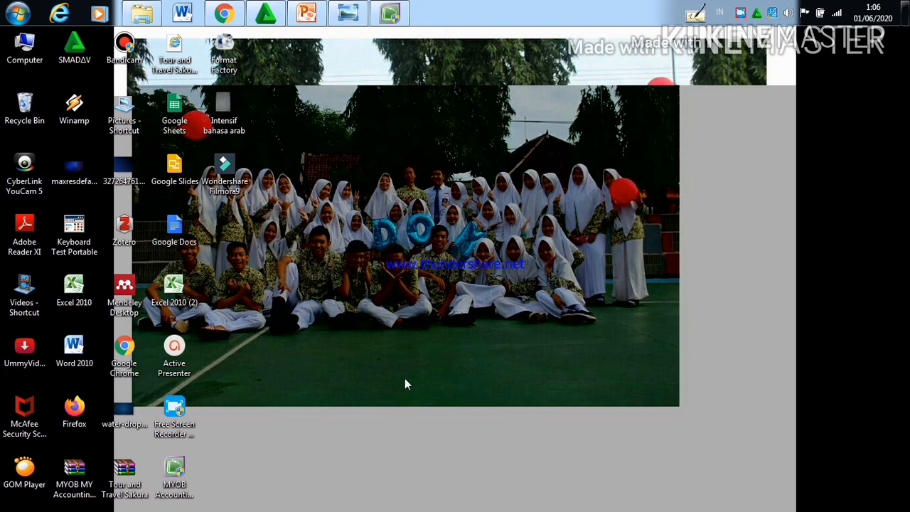
# Step: Launch MYOB Accounting and start creating a new company file, proceeding to the company information page
pyautogui.doubleClick(171, 475)
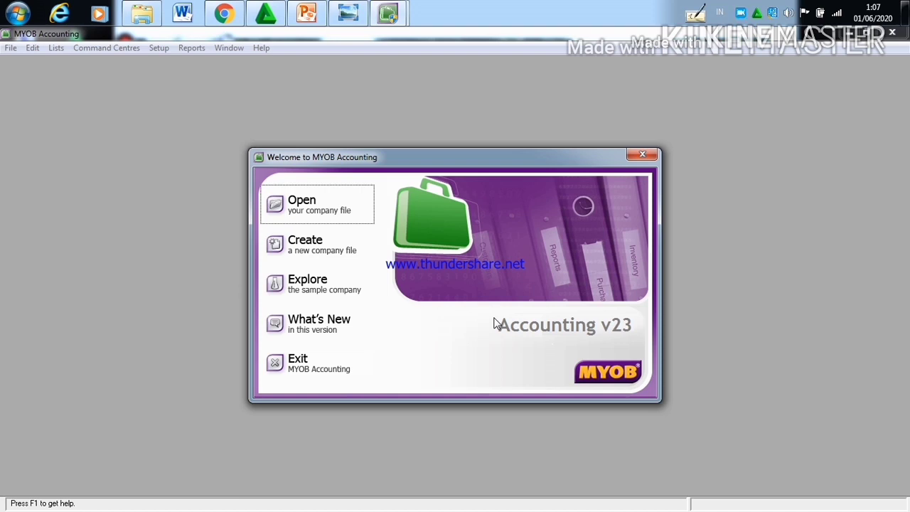
pyautogui.click(323, 261)
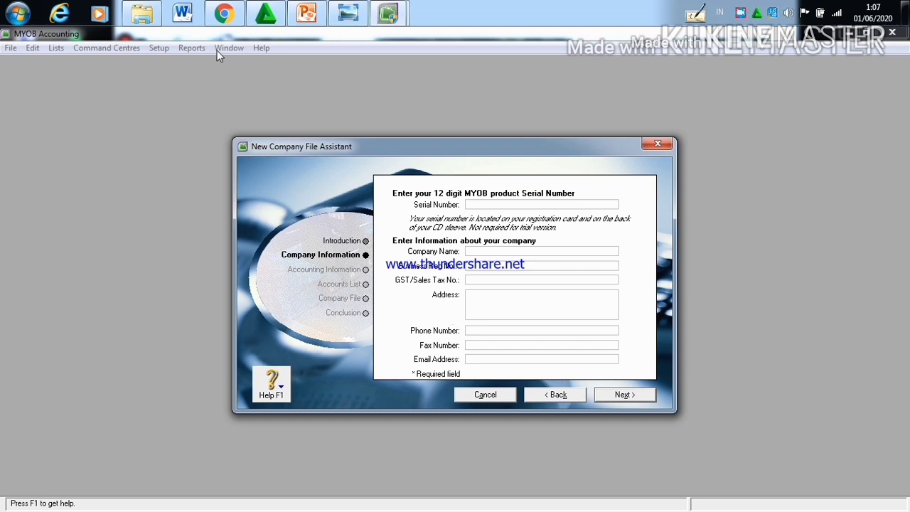
# Step: Consult the Kasus II document in Chrome and enter PT.Sempurna as the company name in MYOB Accounting
pyautogui.click(223, 15)
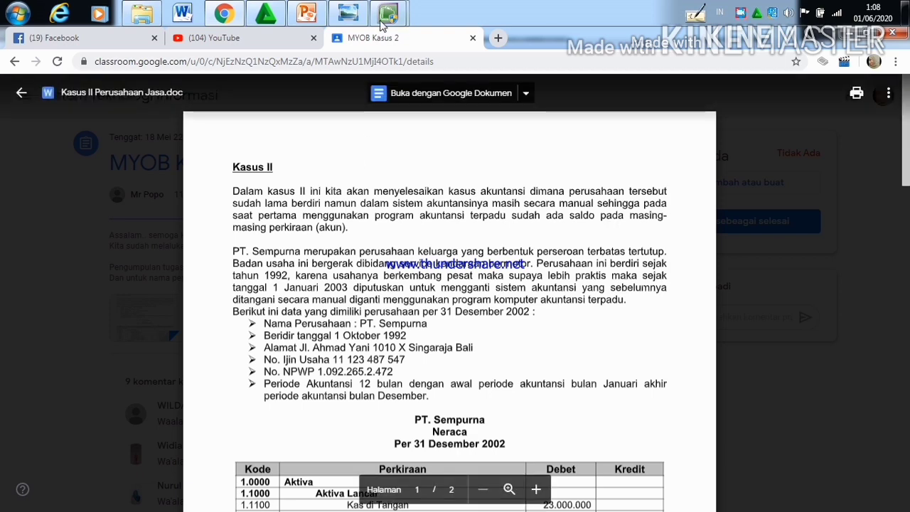
pyautogui.moveTo(388, 14)
pyautogui.click(442, 82)
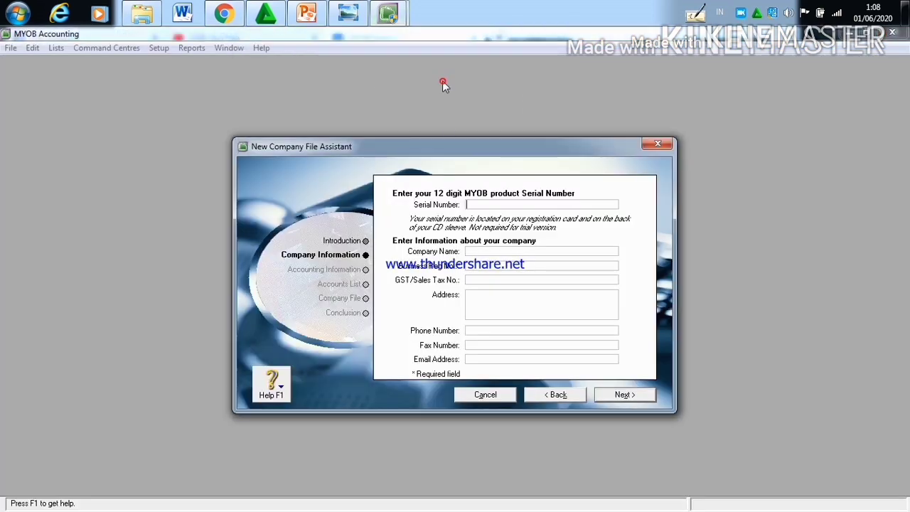
pyautogui.click(486, 251)
pyautogui.click(224, 14)
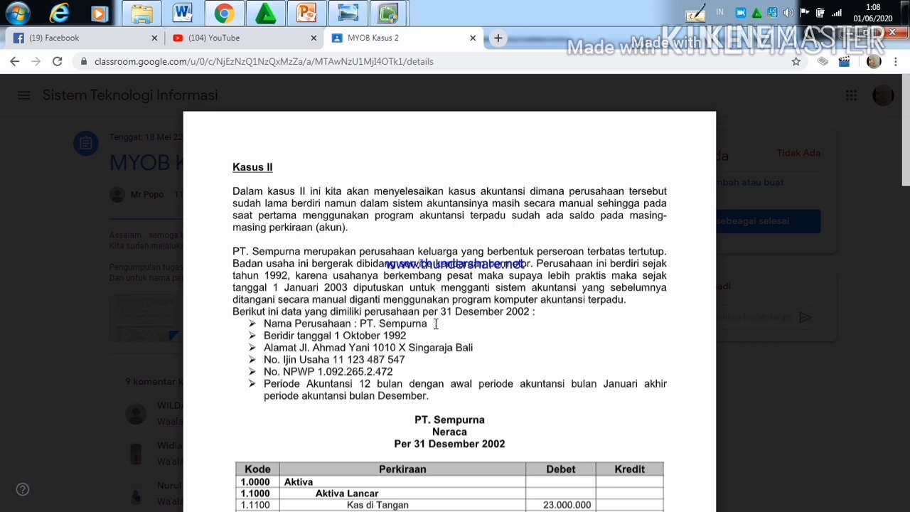
pyautogui.moveTo(384, 18)
pyautogui.click(420, 90)
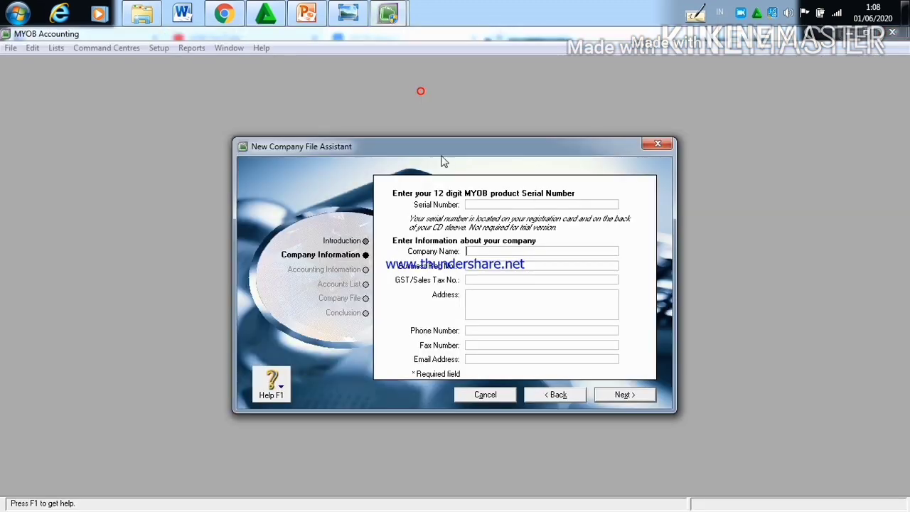
pyautogui.click(491, 253)
pyautogui.write('PT.Se')
pyautogui.press('BackSpace')
pyautogui.write('EM')
pyautogui.press('BackSpace')
pyautogui.press('BackSpace')
pyautogui.write('memarana')
# Step: Look up the business licence number in the Kasus II document in Chrome and enter it as the company's business registration number
pyautogui.moveTo(223, 13)
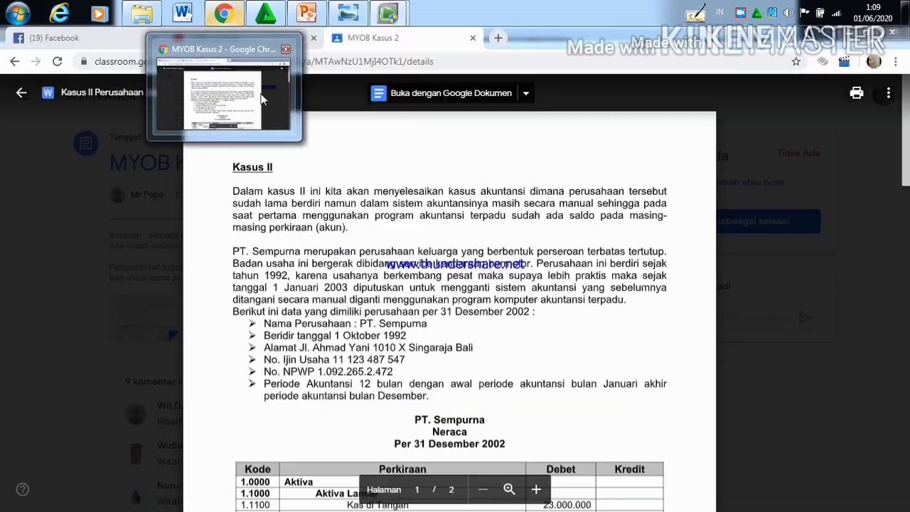
pyautogui.click(261, 100)
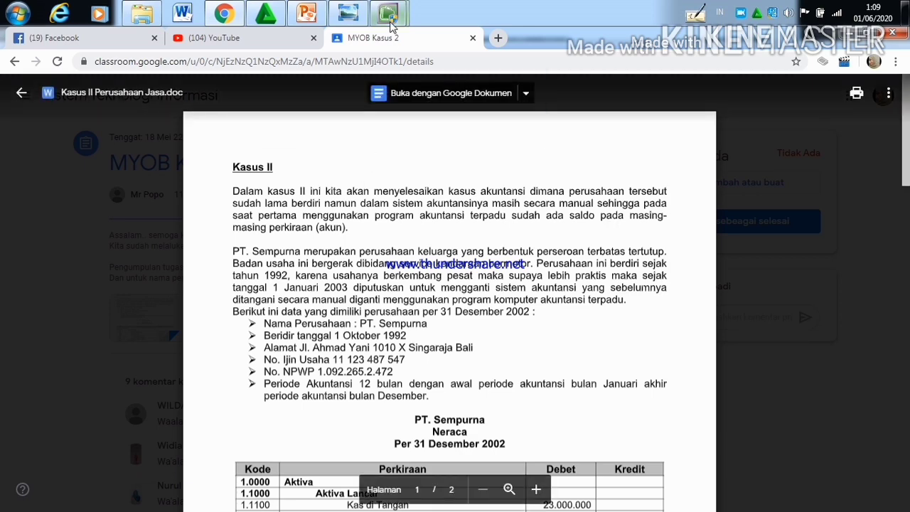
pyautogui.moveTo(388, 13)
pyautogui.click(441, 79)
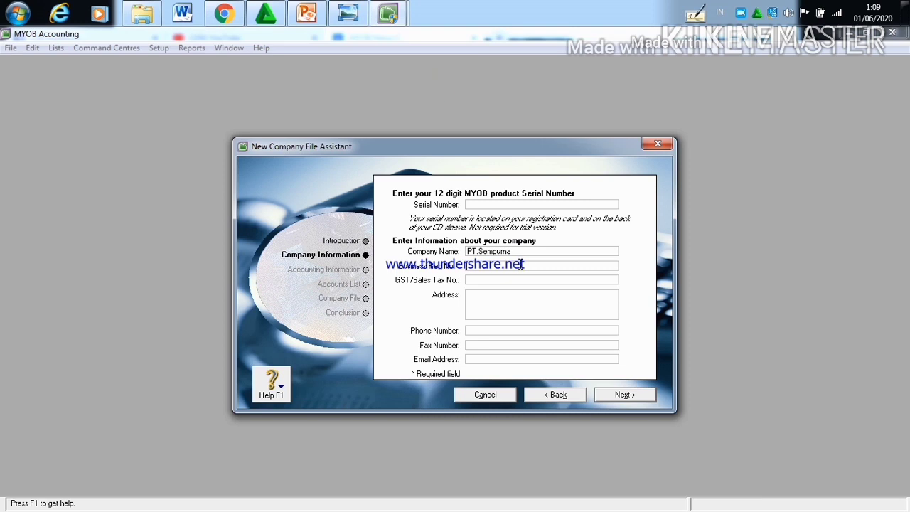
pyautogui.write('13123')
pyautogui.moveTo(223, 14)
pyautogui.moveTo(252, 85)
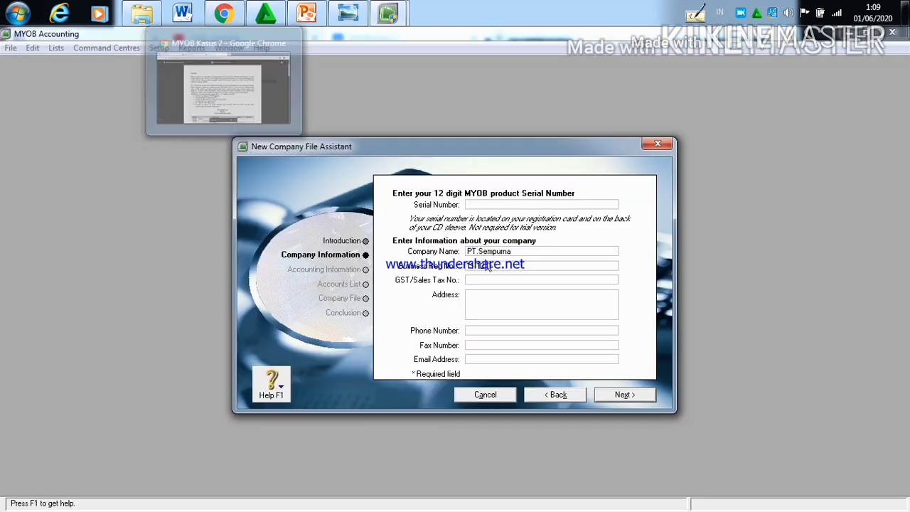
pyautogui.write('456')
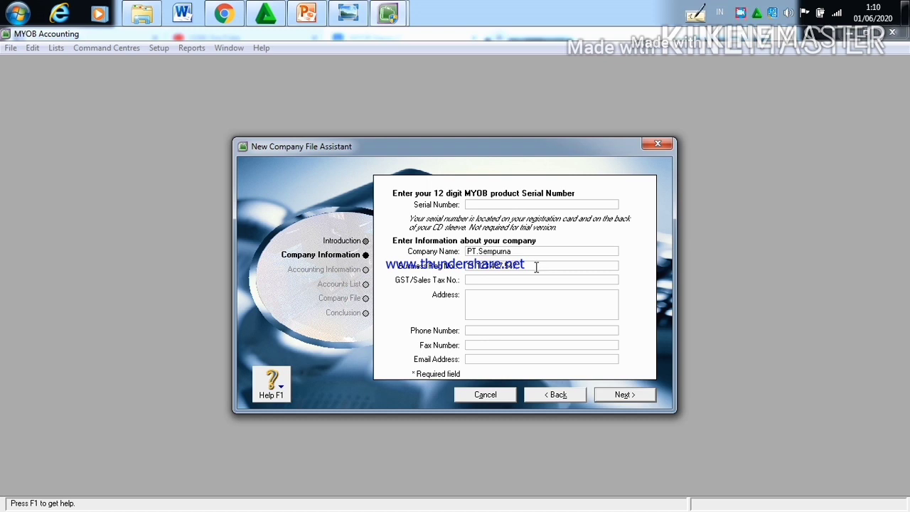
# Step: Look up the NPWP number in the Kasus II document in Chrome and enter it as the company's GST/sales tax number
pyautogui.click(531, 280)
pyautogui.click(226, 18)
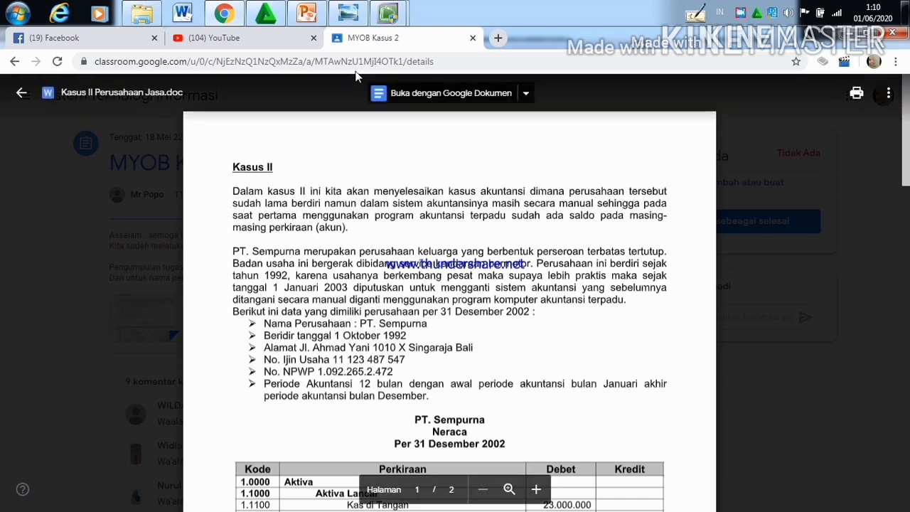
pyautogui.moveTo(390, 15)
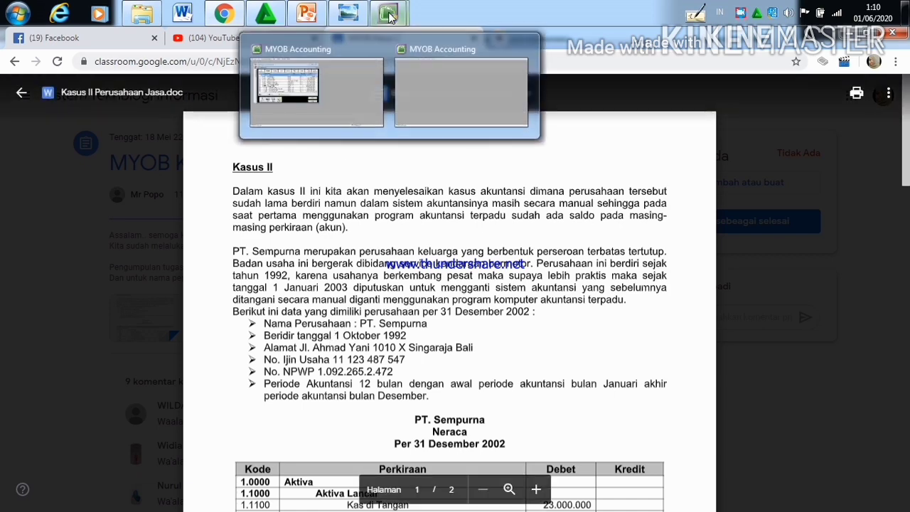
pyautogui.click(434, 79)
pyautogui.click(490, 279)
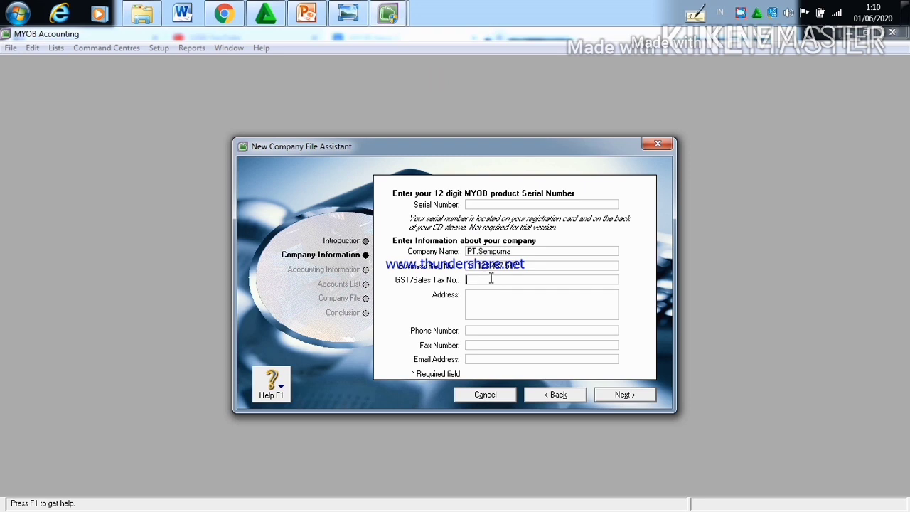
pyautogui.write('1.092')
pyautogui.moveTo(250, 88)
pyautogui.write('265.')
pyautogui.moveTo(216, 14)
pyautogui.write('2')
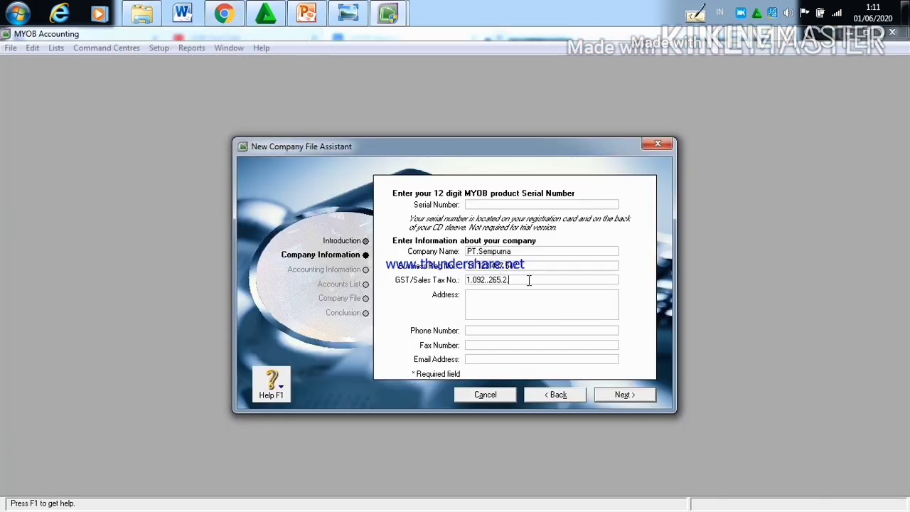
pyautogui.write('.472')
# Step: Enter the company's address from the Kasus II document in Chrome and continue to the accounting information page
pyautogui.click(526, 296)
pyautogui.click(213, 22)
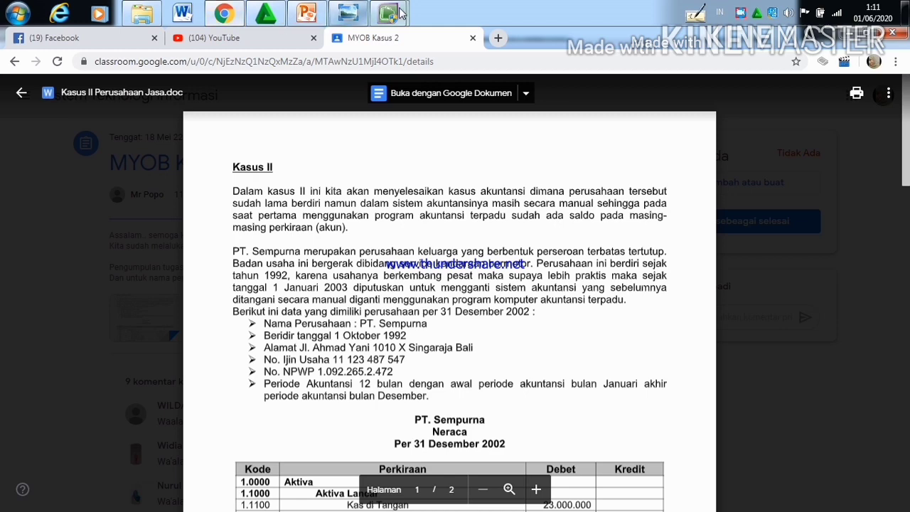
pyautogui.moveTo(388, 14)
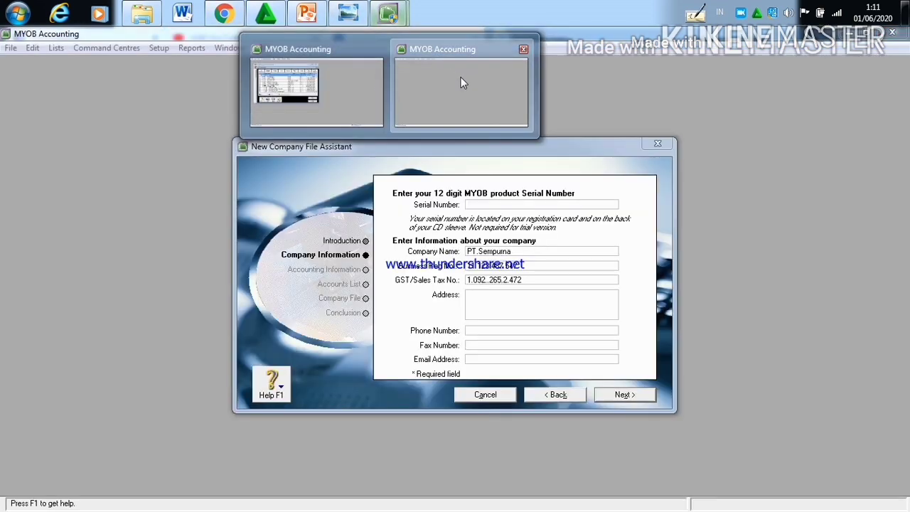
pyautogui.click(461, 77)
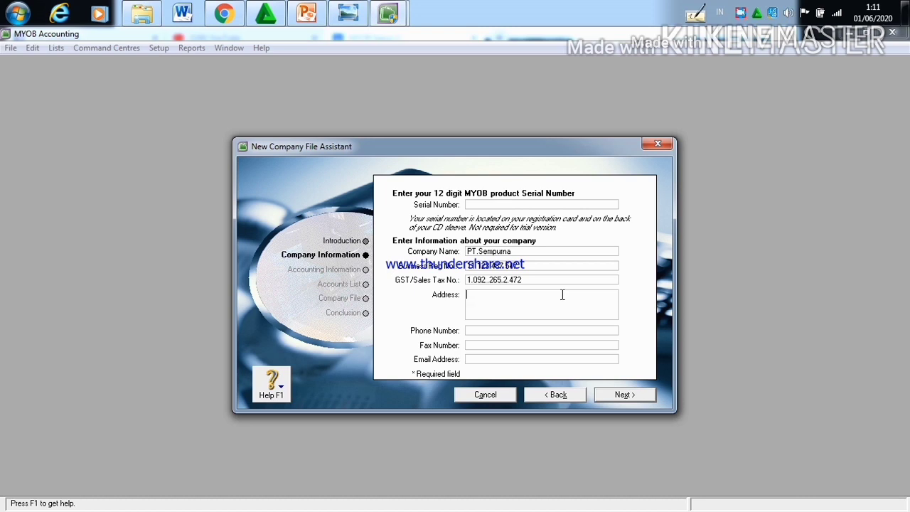
pyautogui.write('L')
pyautogui.write('Ahmad Y')
pyautogui.write('ani 1010')
pyautogui.write(' X')
pyautogui.write(' X')
pyautogui.press('BackSpace')
pyautogui.write('x')
pyautogui.press('BackSpace')
pyautogui.write('Singaraja Bali')
pyautogui.click(634, 396)
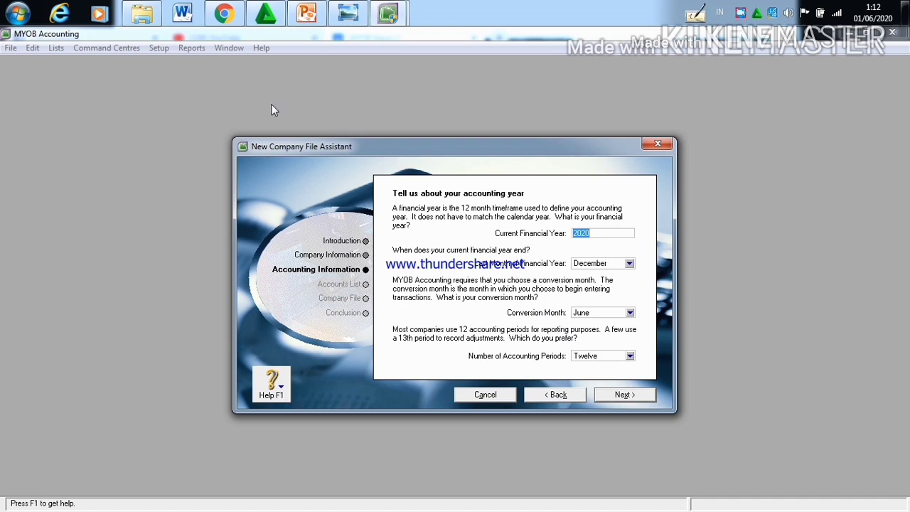
# Step: Check the accounting period in the Kasus II document in Chrome and set the current financial year to 2002
pyautogui.click(224, 13)
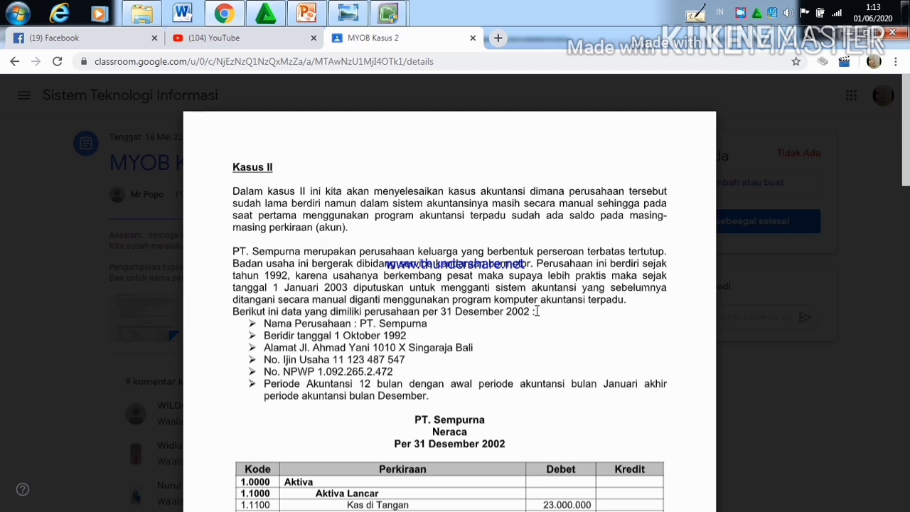
pyautogui.moveTo(388, 12)
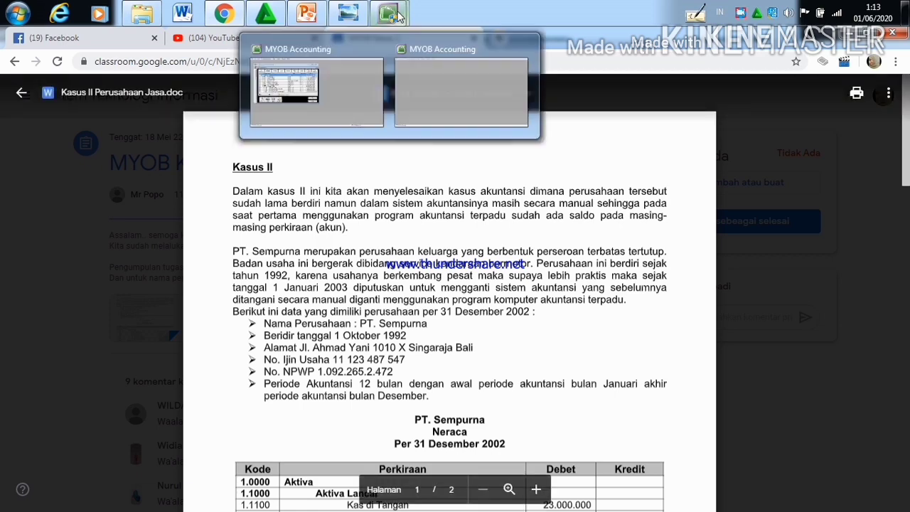
pyautogui.click(433, 65)
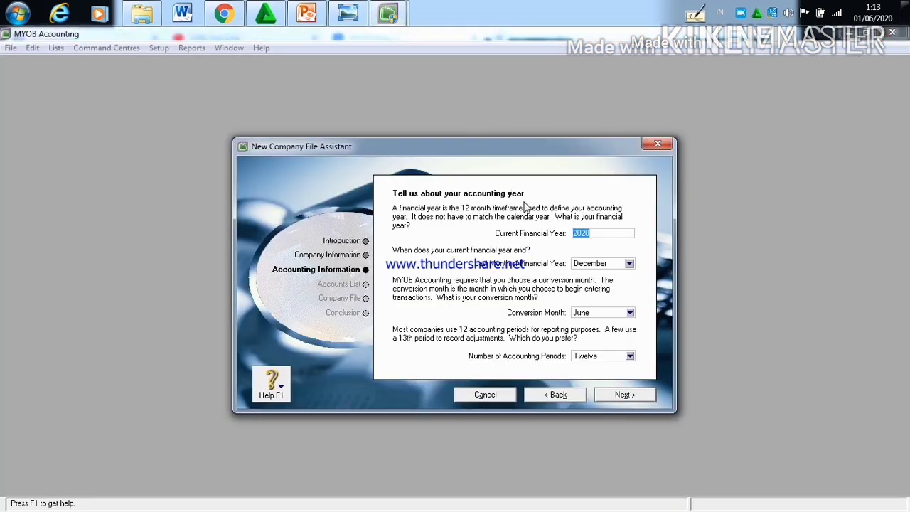
pyautogui.click(597, 235)
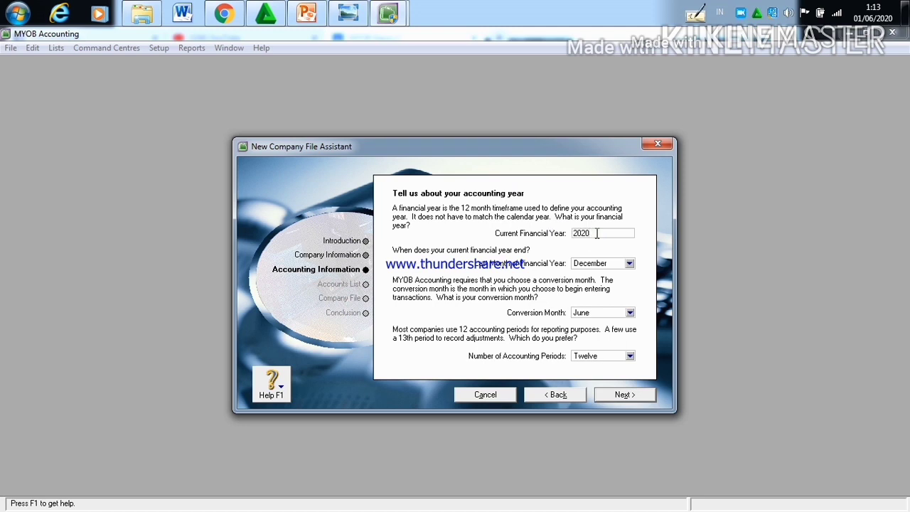
pyautogui.press('BackSpace')
pyautogui.press('BackSpace')
pyautogui.write('02')
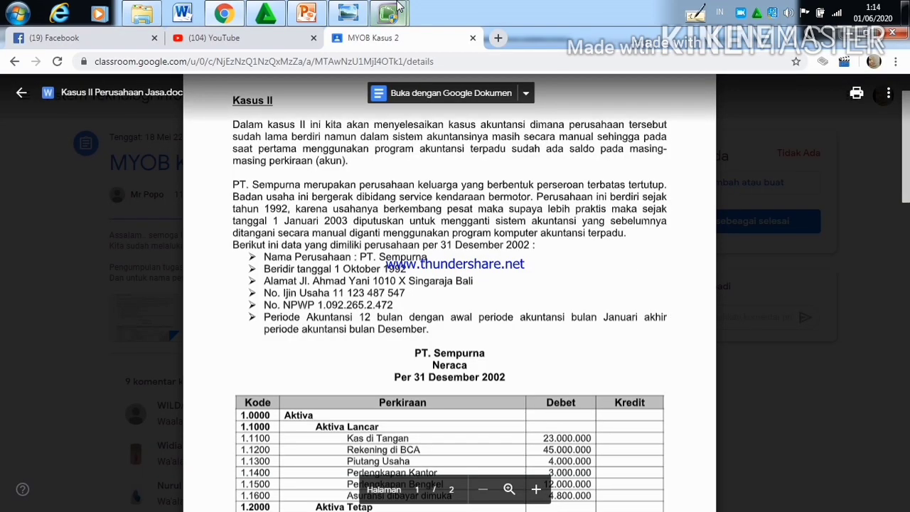
pyautogui.moveTo(396, 9)
pyautogui.click(427, 70)
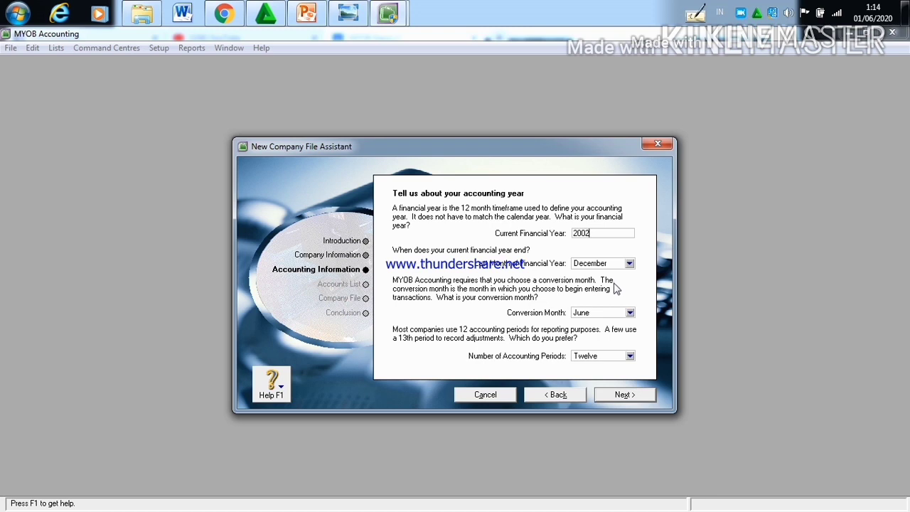
# Step: Select December as the last month of the financial year and January as the conversion month, and submit the settings
pyautogui.click(628, 266)
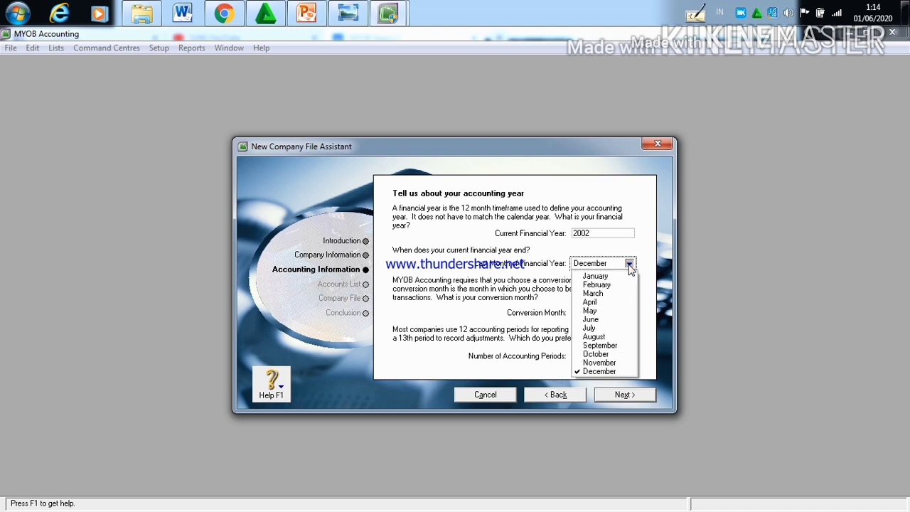
pyautogui.click(618, 371)
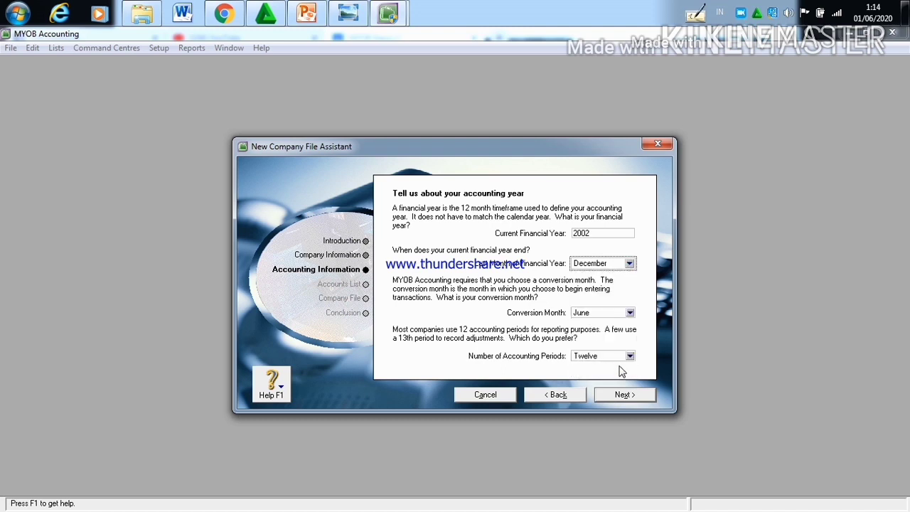
pyautogui.click(630, 313)
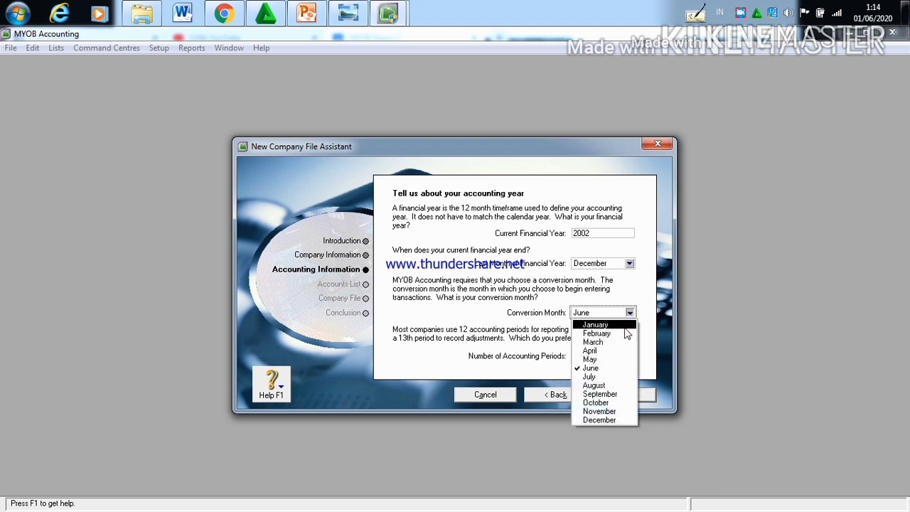
pyautogui.click(628, 324)
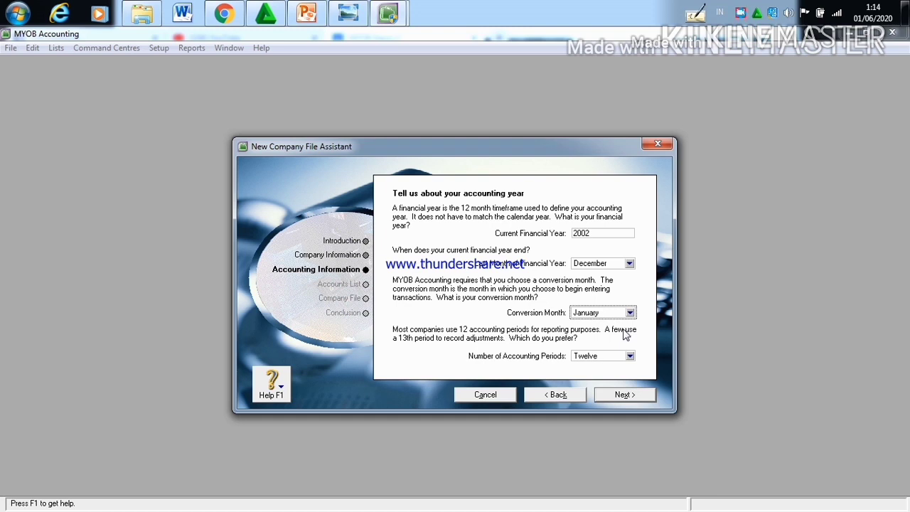
pyautogui.click(637, 395)
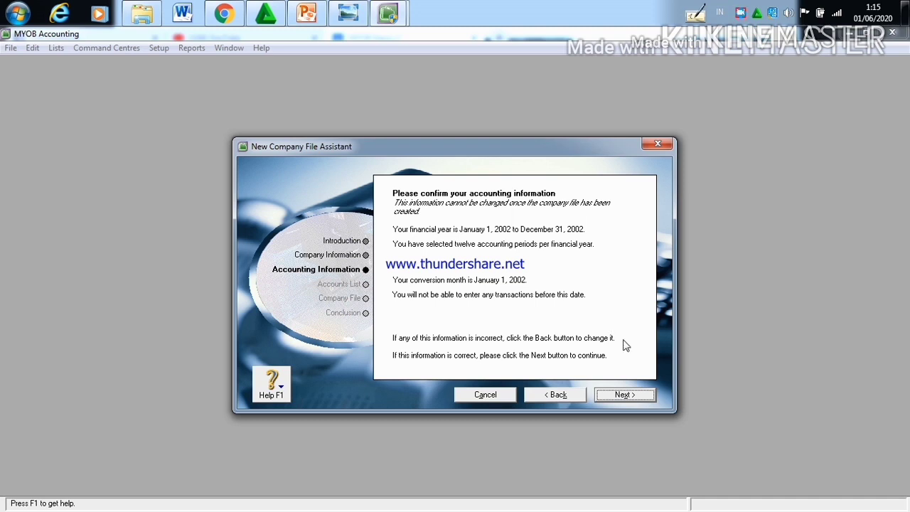
# Step: Confirm the accounting information and choose to build your own accounts list once MYOB Accounting is in use
pyautogui.click(638, 396)
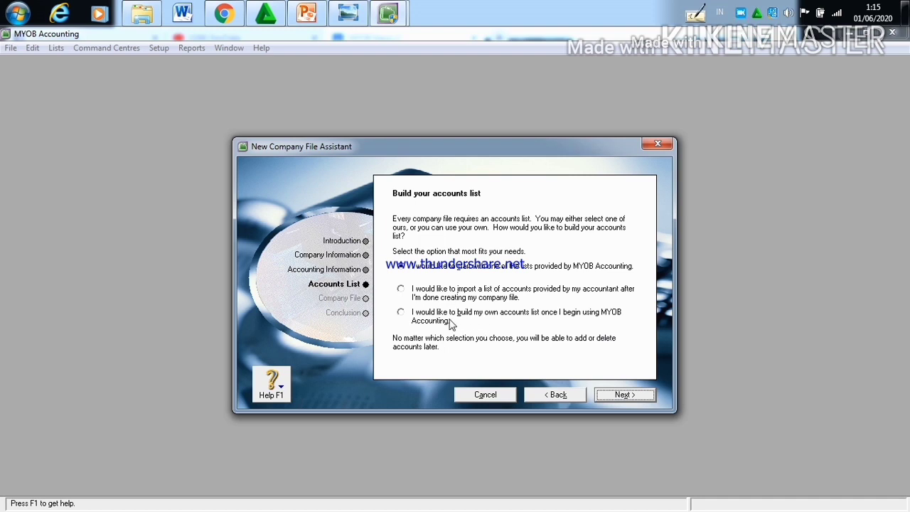
pyautogui.click(402, 313)
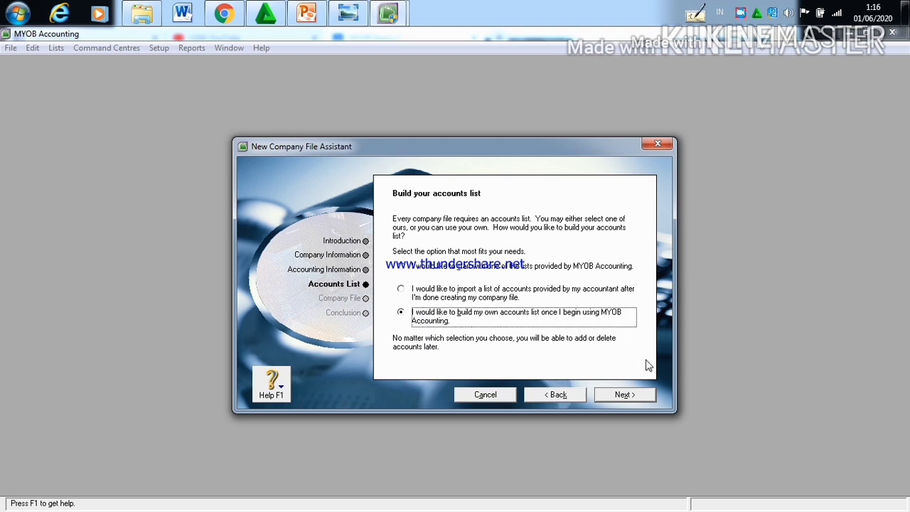
pyautogui.click(641, 398)
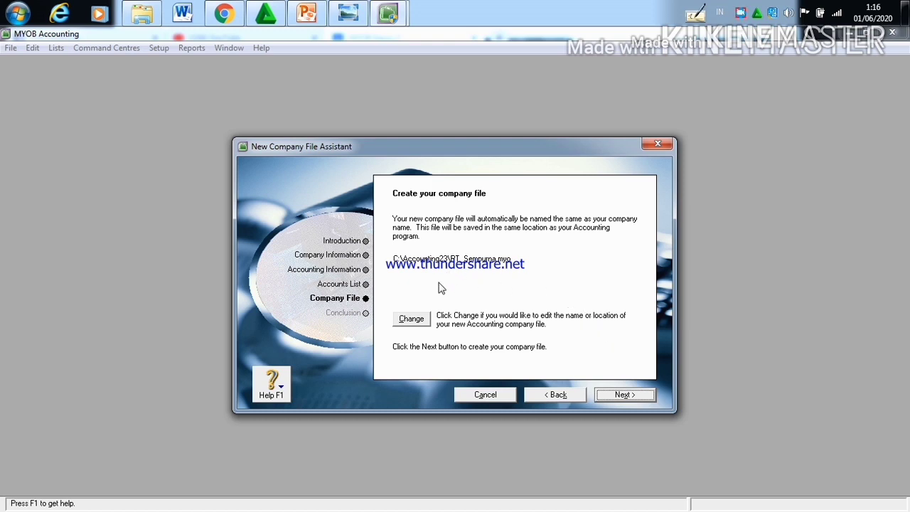
# Step: Change the company file's save location to System (C:), keeping the name PT_Sempurna, and create the file
pyautogui.click(423, 319)
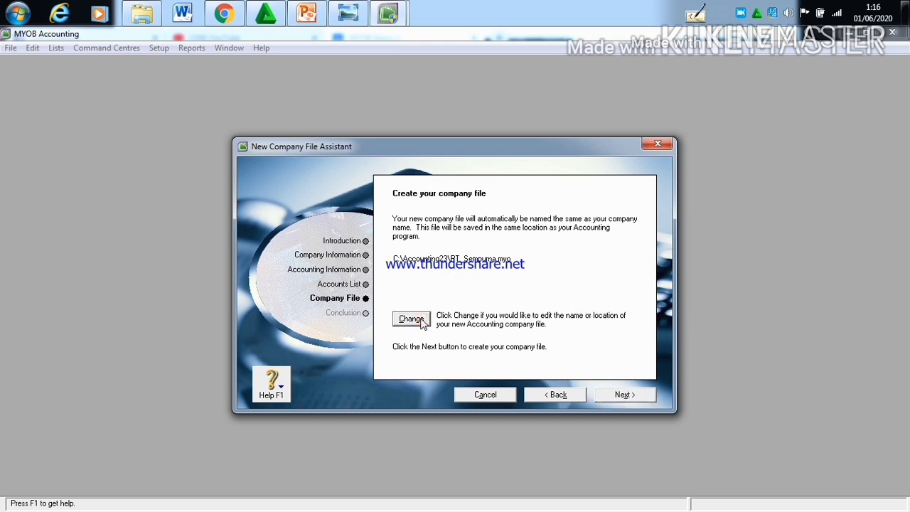
pyautogui.click(422, 321)
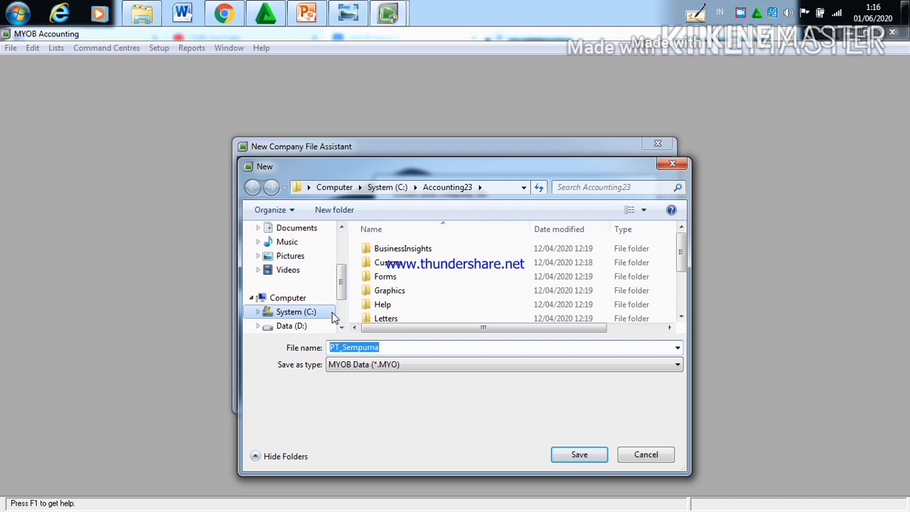
pyautogui.click(322, 317)
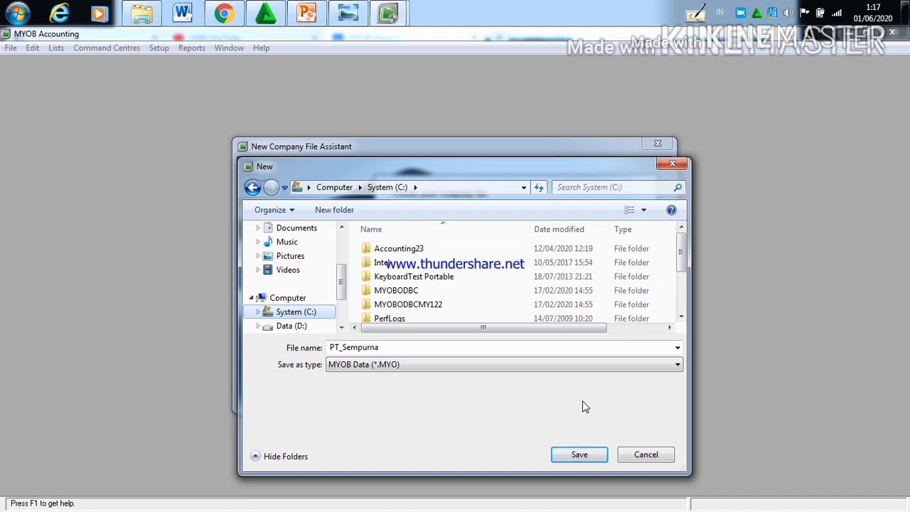
pyautogui.click(589, 454)
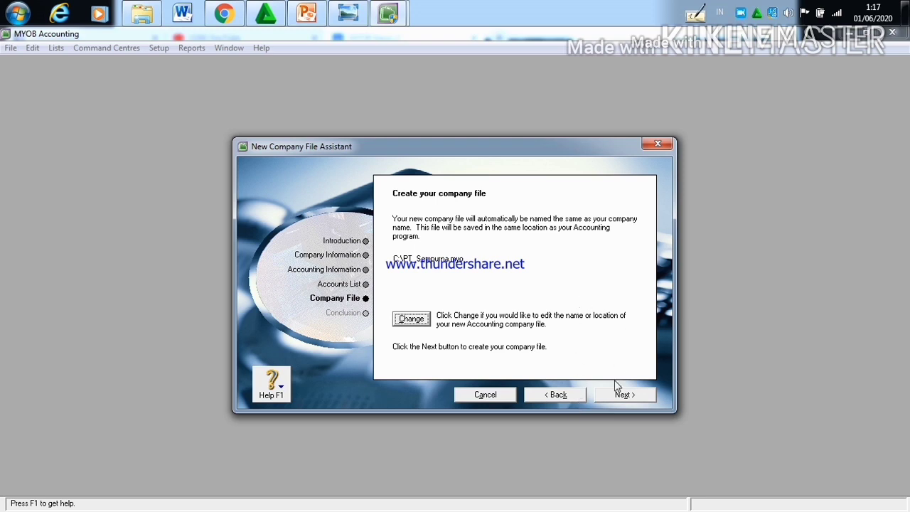
pyautogui.click(616, 399)
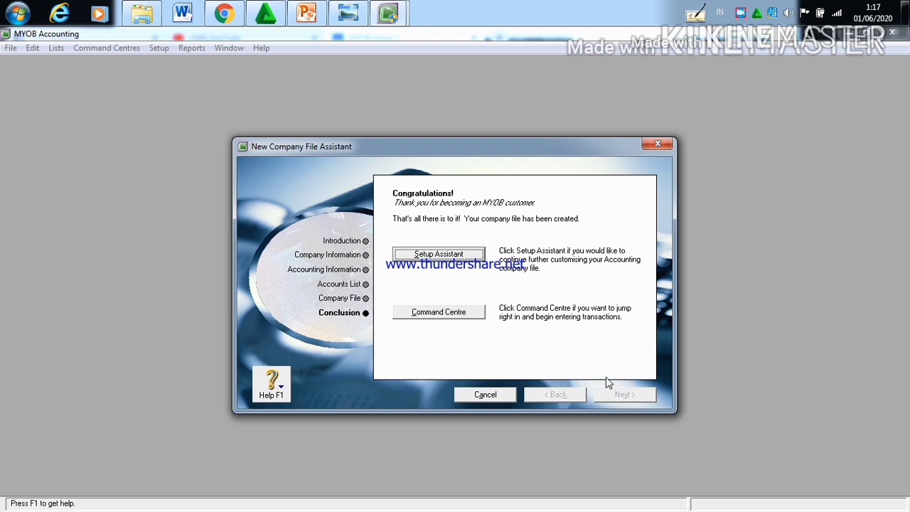
# Step: Finish in the Command Centre and show the asset accounts in the Accounts List, dismissing the Windows color scheme prompt
pyautogui.click(438, 313)
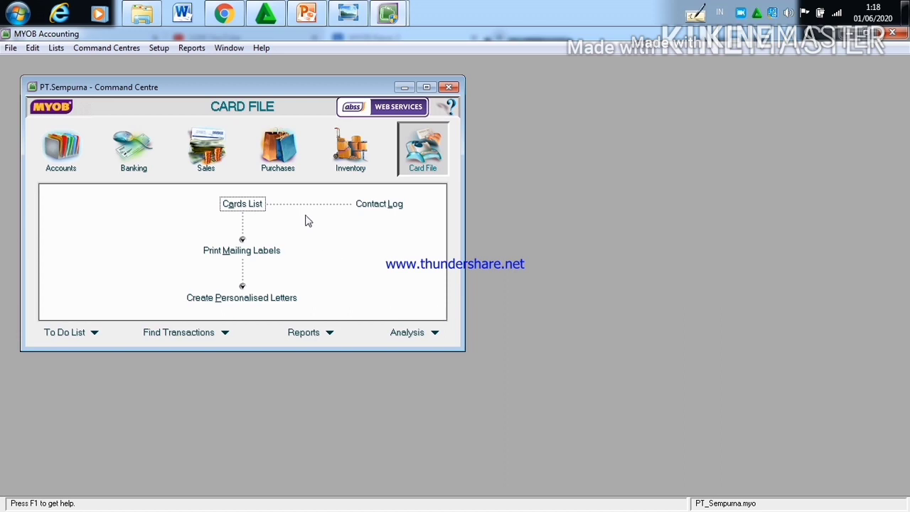
pyautogui.click(62, 149)
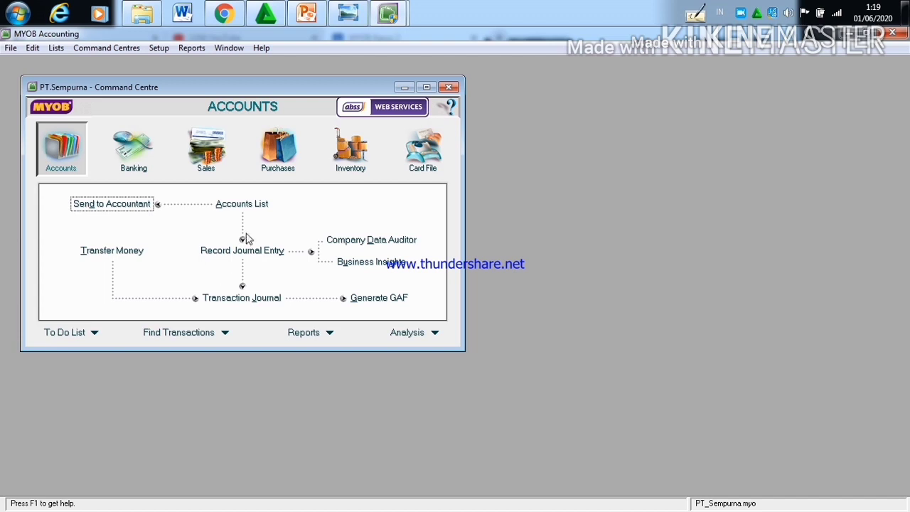
pyautogui.click(242, 204)
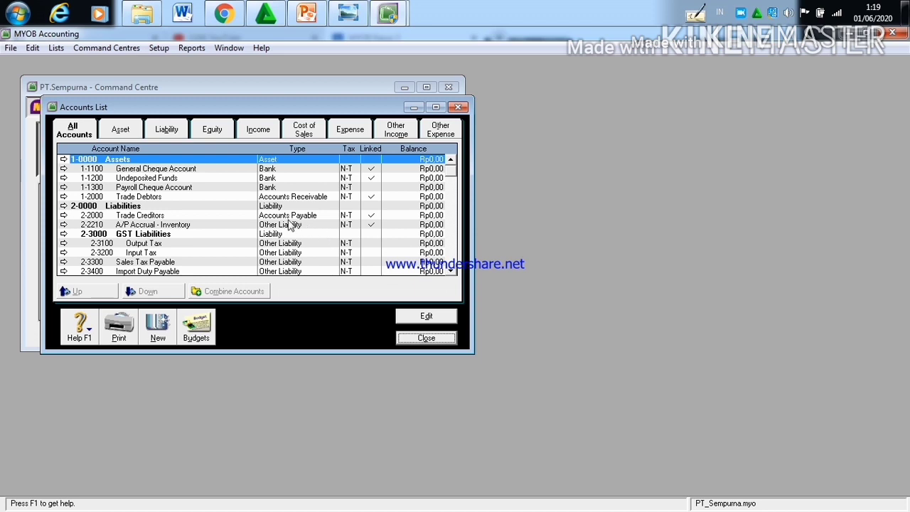
pyautogui.click(121, 131)
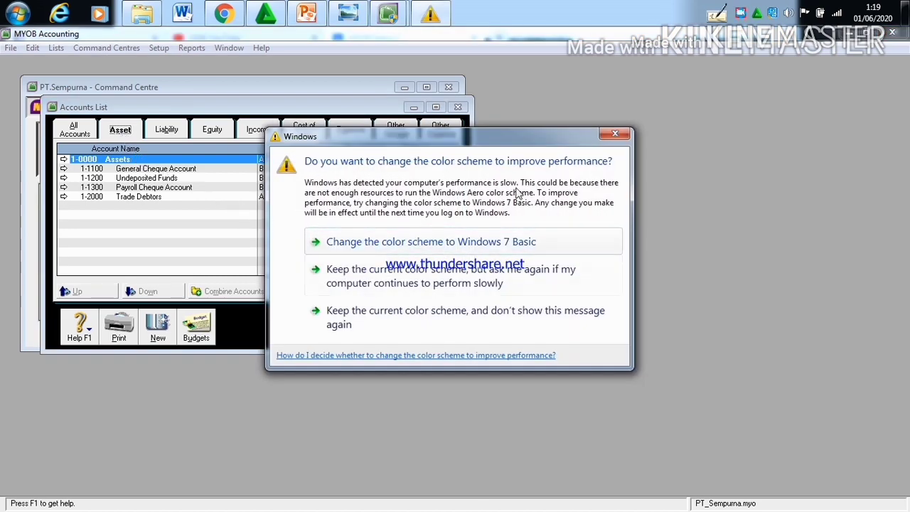
pyautogui.click(615, 133)
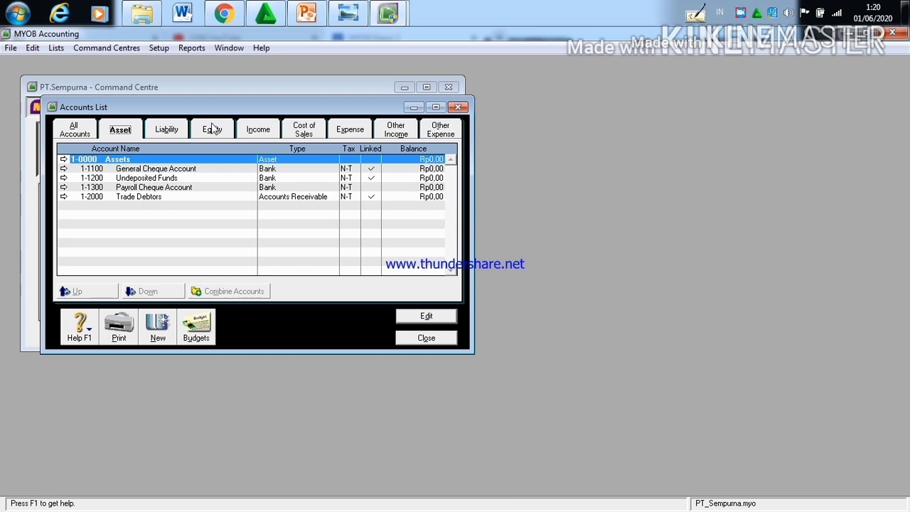
# Step: Review the account codes and names in the Neraca table of the Kasus II document in Chrome and return to MYOB Accounting
pyautogui.click(224, 15)
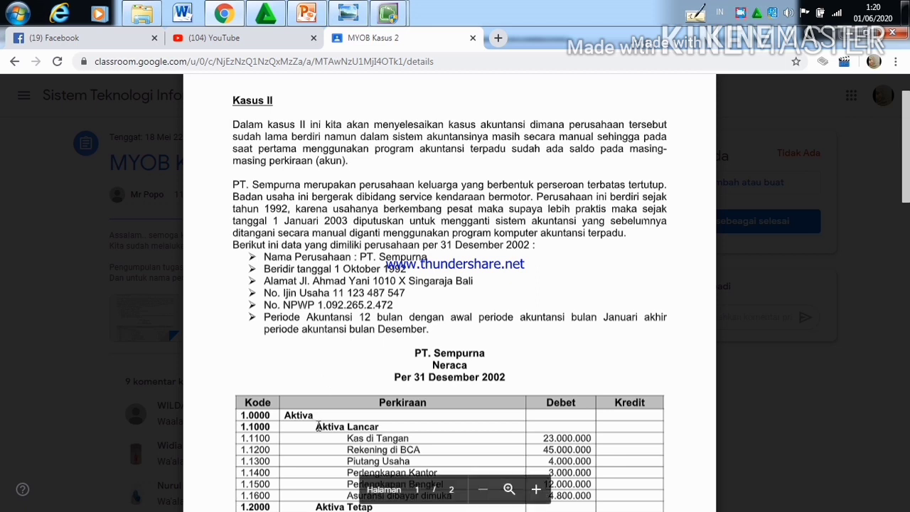
pyautogui.scroll(-1, 317, 425)
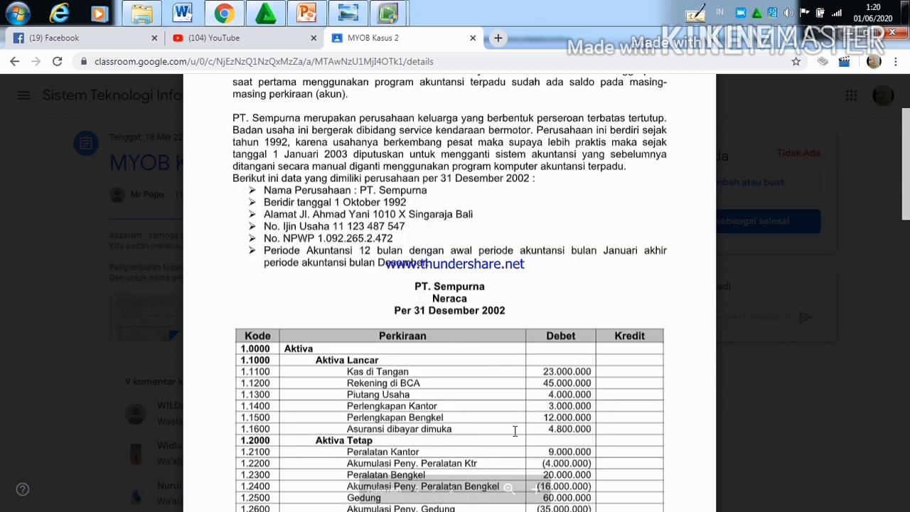
pyautogui.scroll(-4, 514, 431)
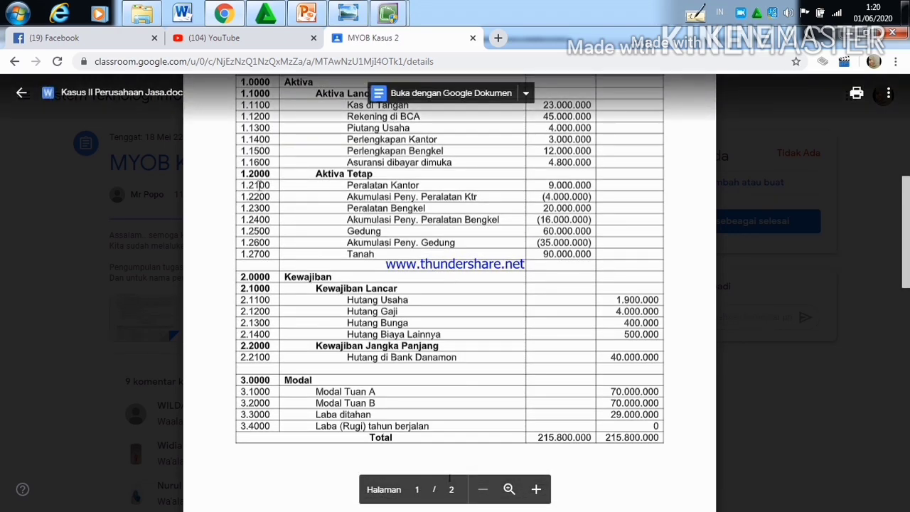
pyautogui.scroll(2, 258, 185)
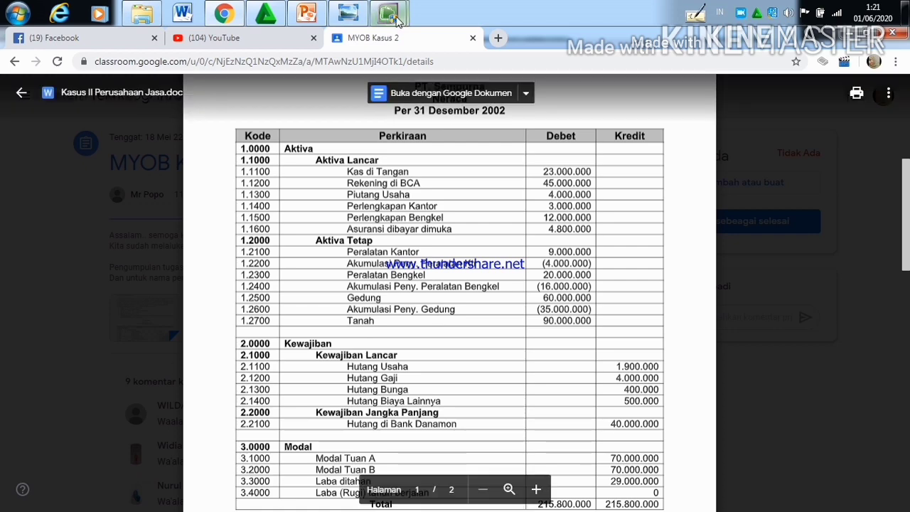
pyautogui.moveTo(396, 19)
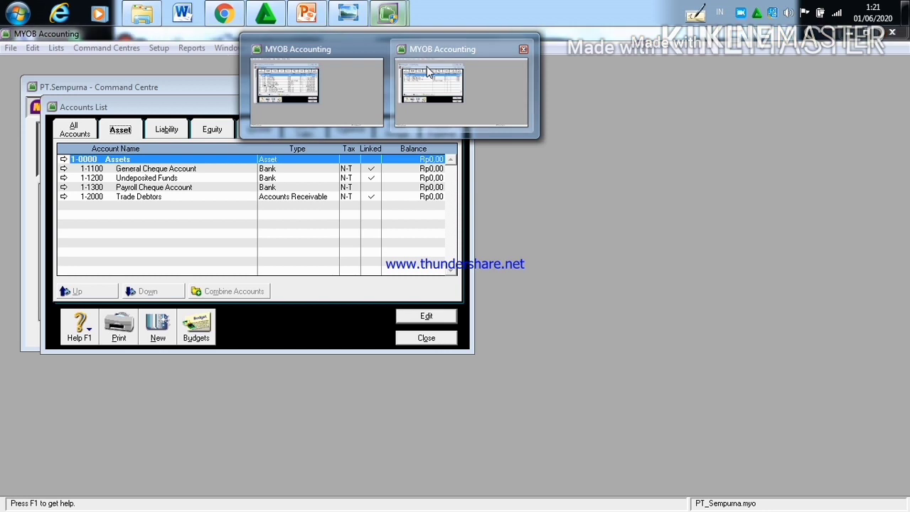
pyautogui.click(425, 66)
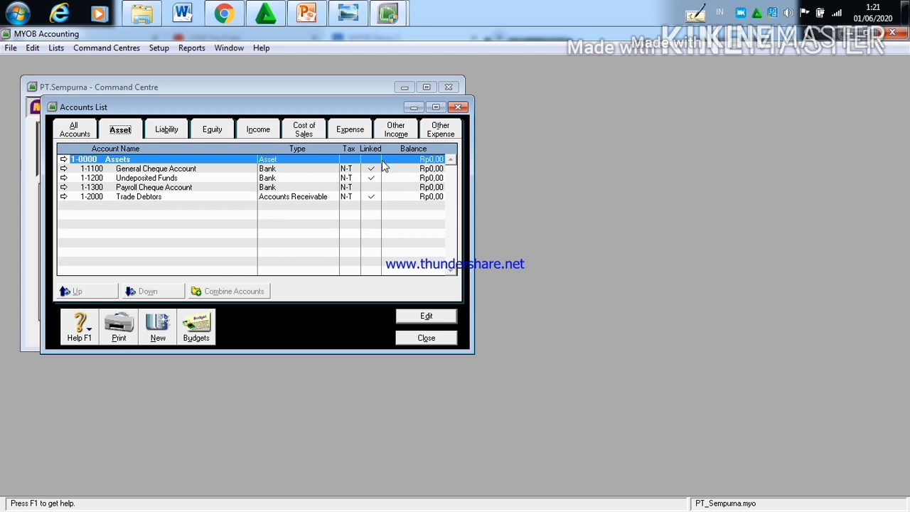
# Step: Rename the header account 1-0000 as Aktiva
pyautogui.click(427, 317)
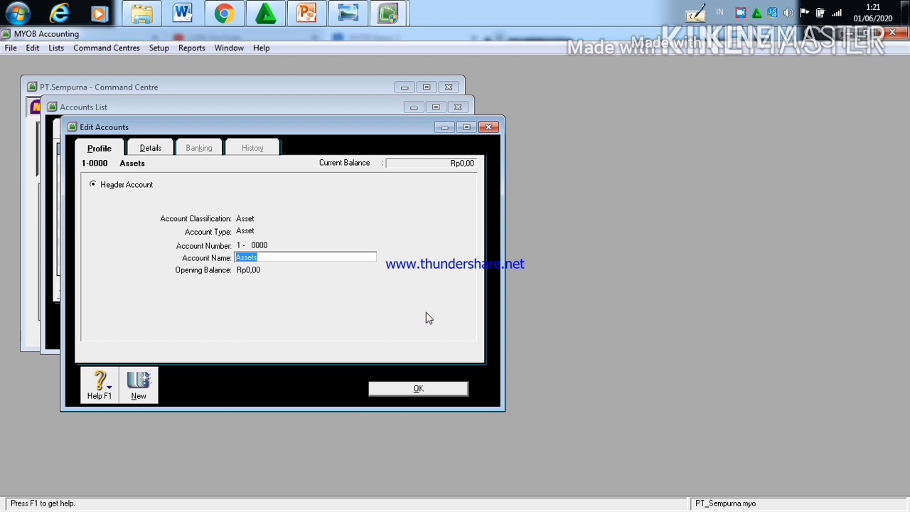
pyautogui.click(349, 258)
pyautogui.press('BackSpace')
pyautogui.press('BackSpace')
pyautogui.press('BackSpace')
pyautogui.press('BackSpace')
pyautogui.write('ktiva')
pyautogui.click(425, 389)
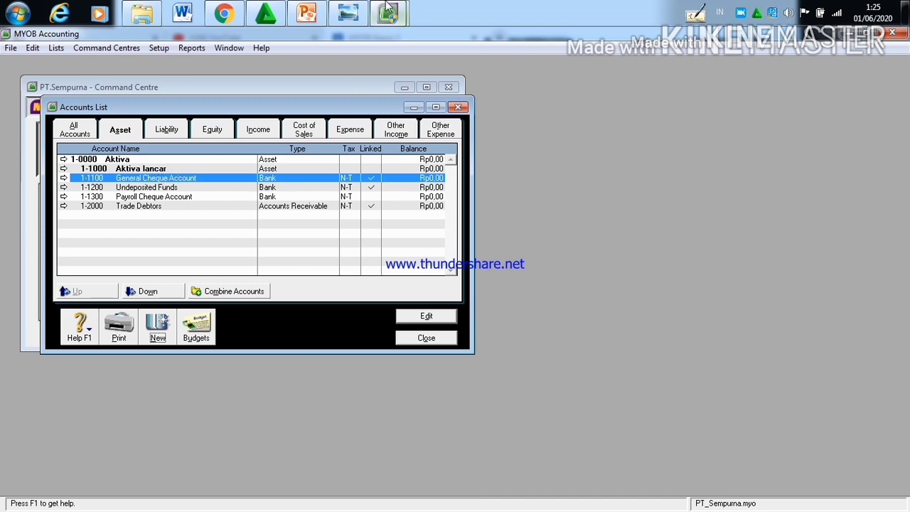
# Step: Edit account 1-1100 General Cheque Account and change its name to Kas di Tangan
pyautogui.moveTo(269, 17)
pyautogui.moveTo(223, 14)
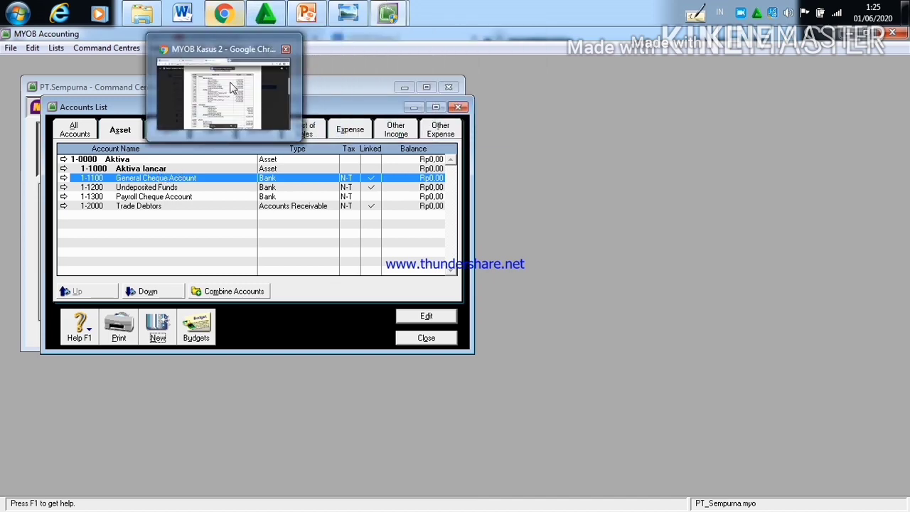
pyautogui.moveTo(233, 87)
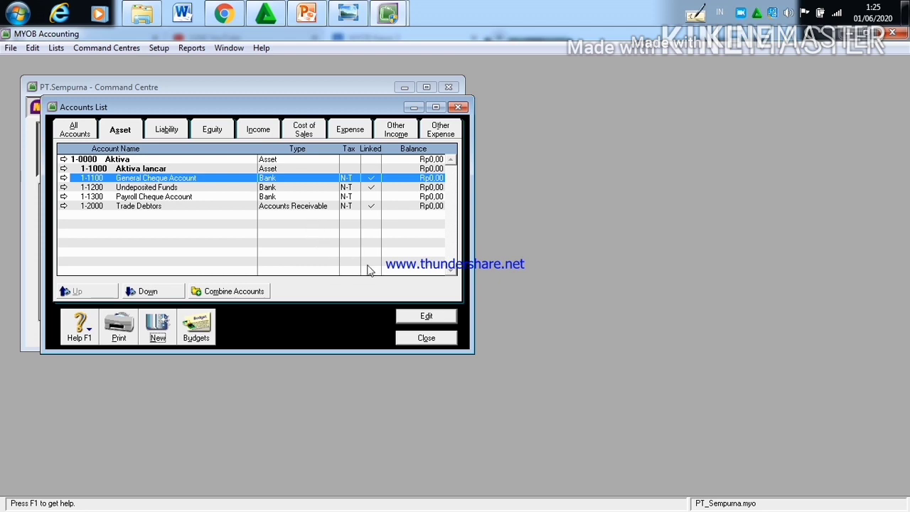
pyautogui.click(437, 317)
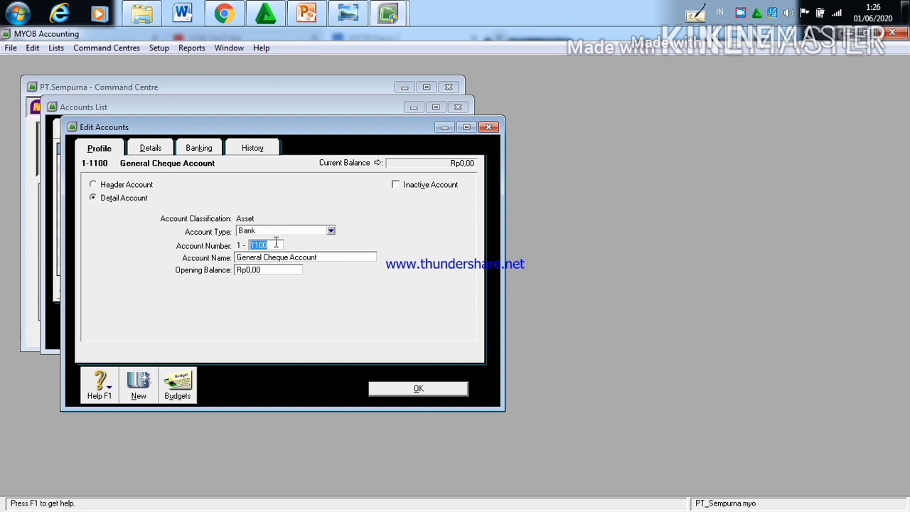
pyautogui.click(331, 257)
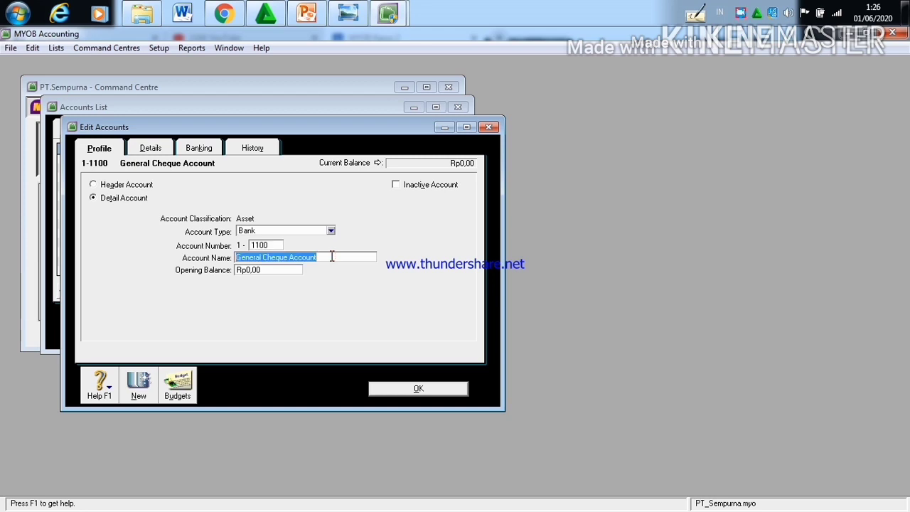
pyautogui.press('BackSpace')
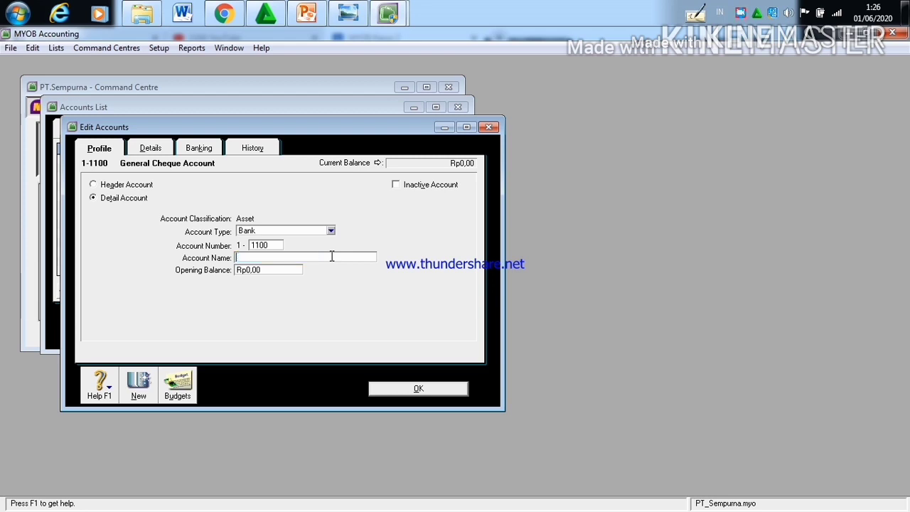
pyautogui.write('Kas di Tangan')
# Step: Check the cash balance in the Kasus II document in Chrome, set the account's opening balance to Rp23.000.000, and save the account
pyautogui.moveTo(224, 14)
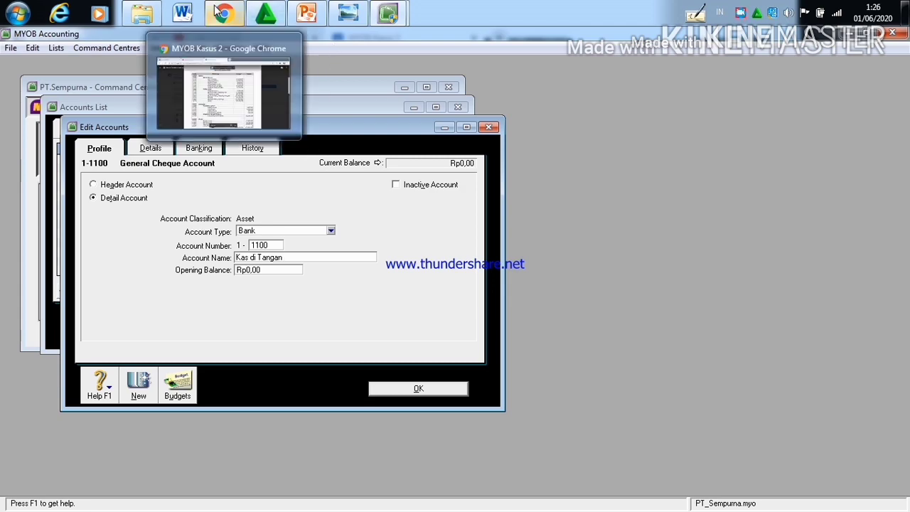
pyautogui.moveTo(236, 68)
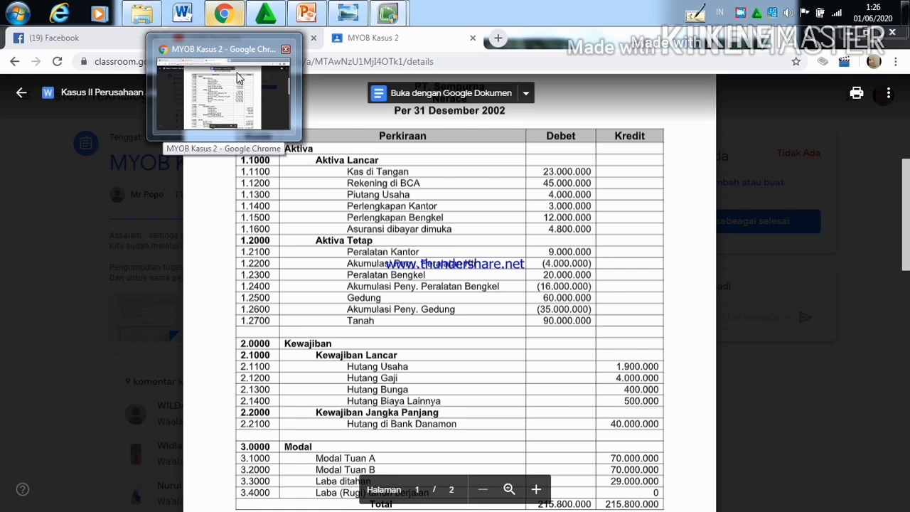
pyautogui.click(236, 72)
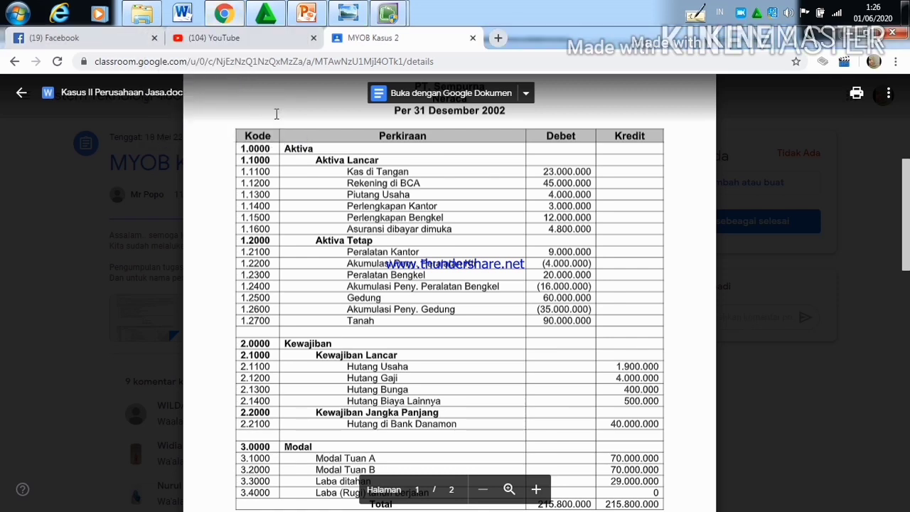
pyautogui.moveTo(387, 17)
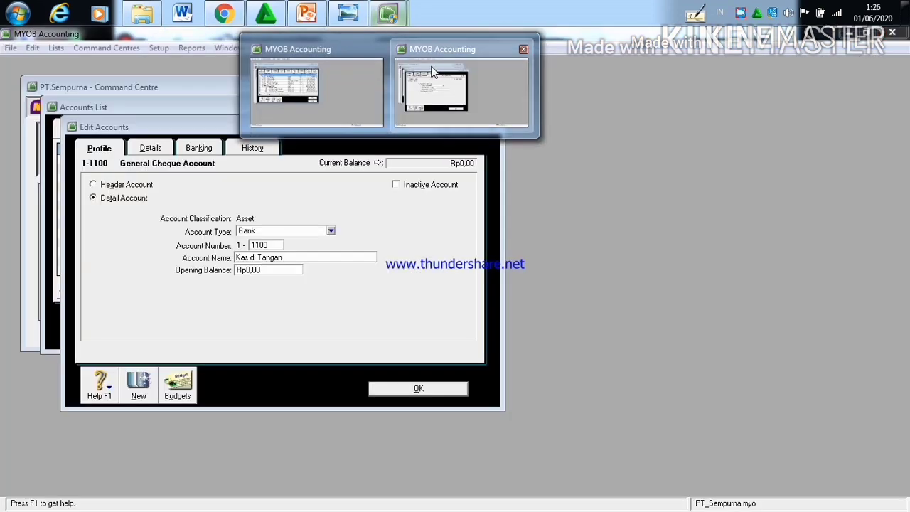
pyautogui.click(432, 71)
pyautogui.click(291, 270)
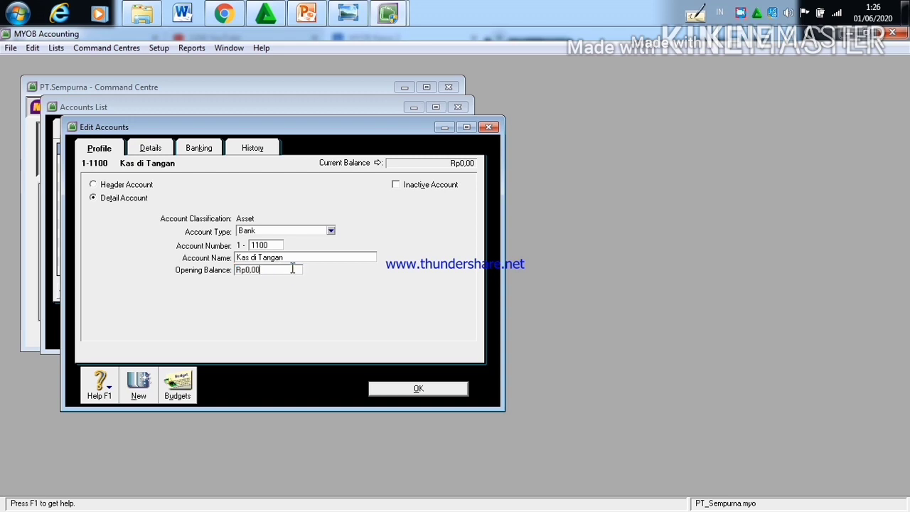
pyautogui.press('BackSpace')
pyautogui.press('BackSpace')
pyautogui.press('BackSpace')
pyautogui.press('BackSpace')
pyautogui.write('23.000.000')
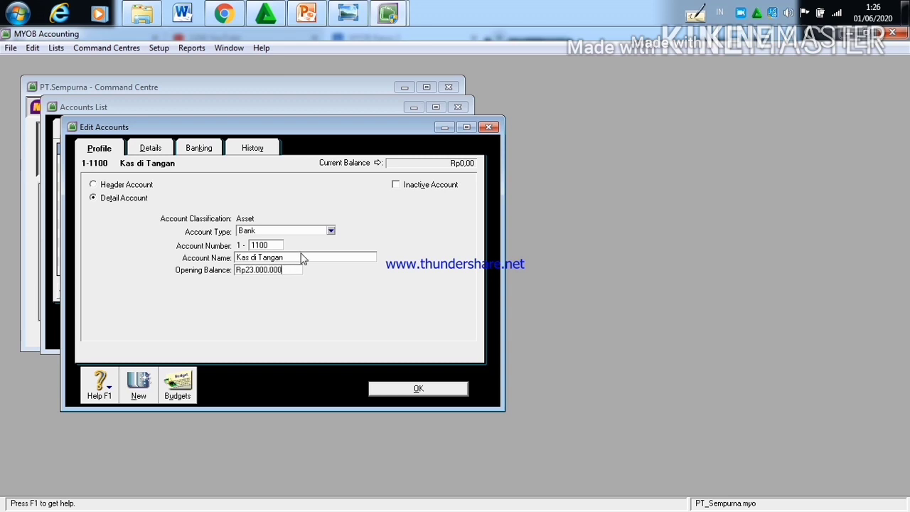
pyautogui.moveTo(213, 11)
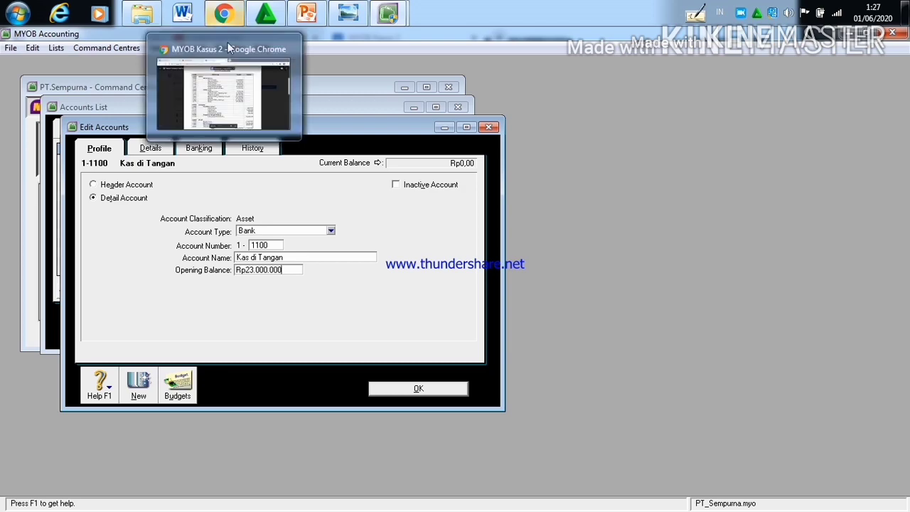
pyautogui.click(227, 42)
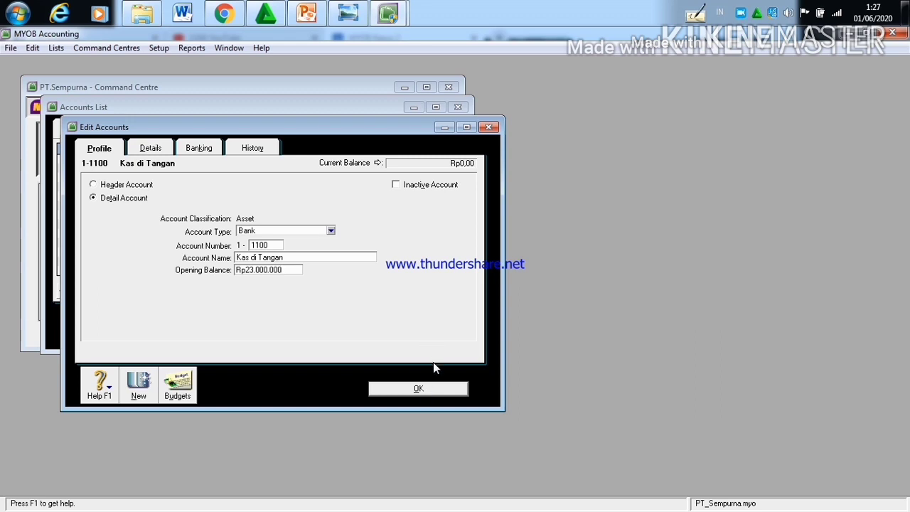
pyautogui.click(430, 389)
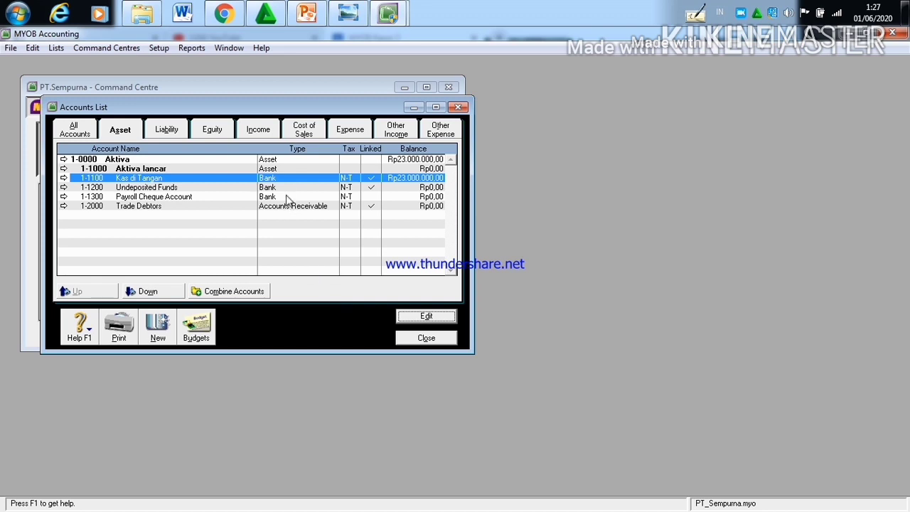
# Step: Move the Kas di Tangan account down one level beneath the Aktiva lancar header
pyautogui.click(145, 292)
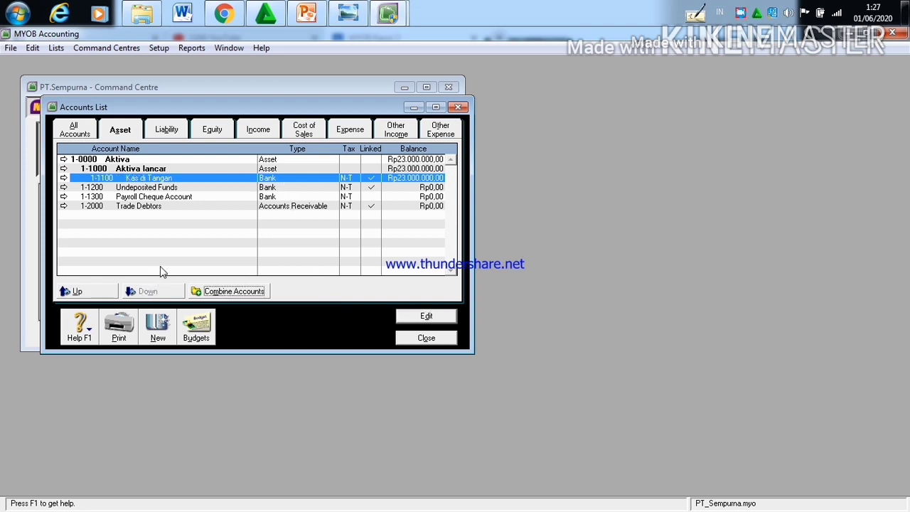
pyautogui.click(188, 189)
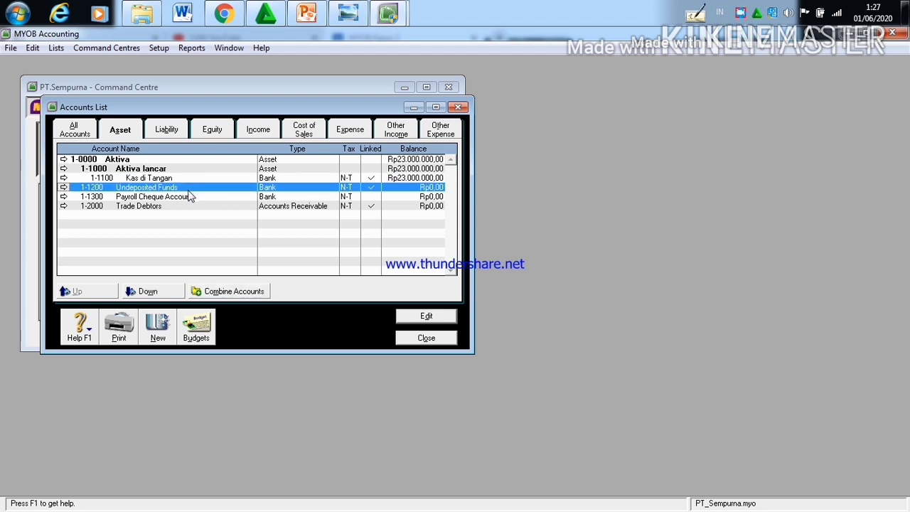
pyautogui.click(195, 179)
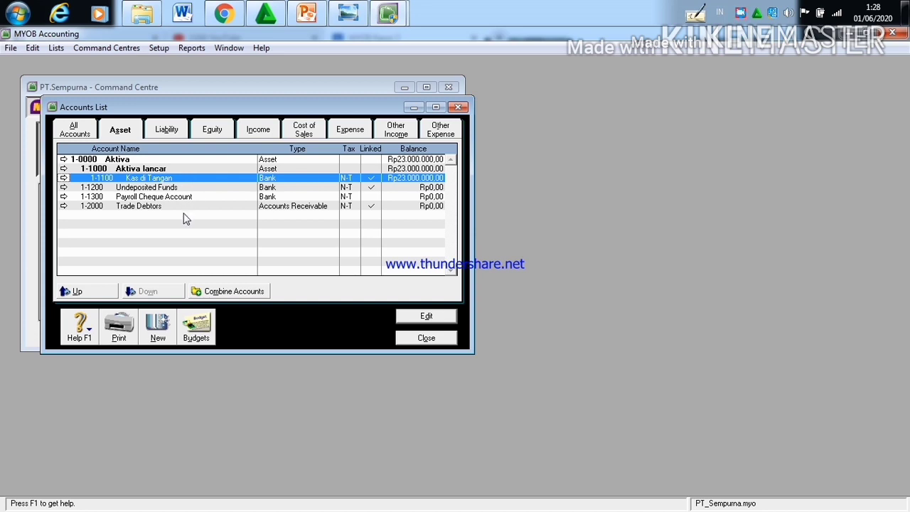
# Step: Read through the opening balance sheet and the nominal accounts in the Kasus II document in Chrome
pyautogui.click(157, 288)
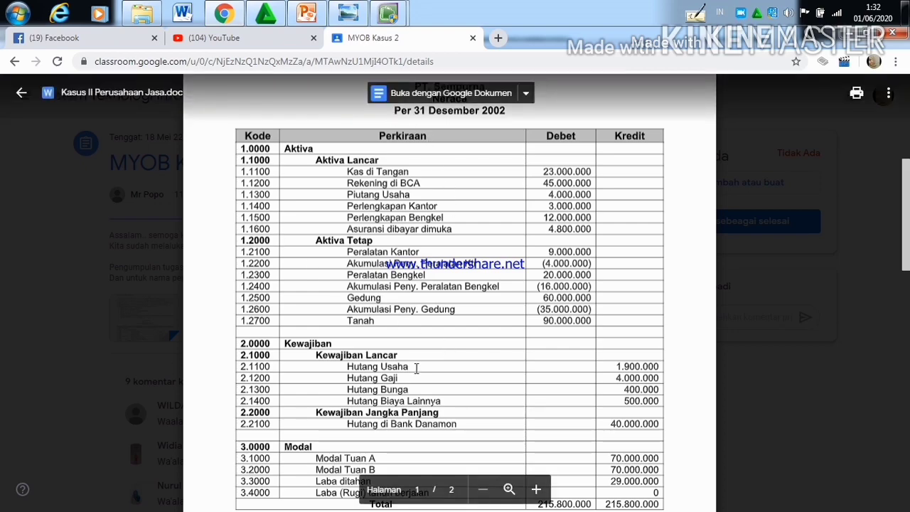
pyautogui.scroll(-3, 416, 368)
pyautogui.scroll(-6, 417, 368)
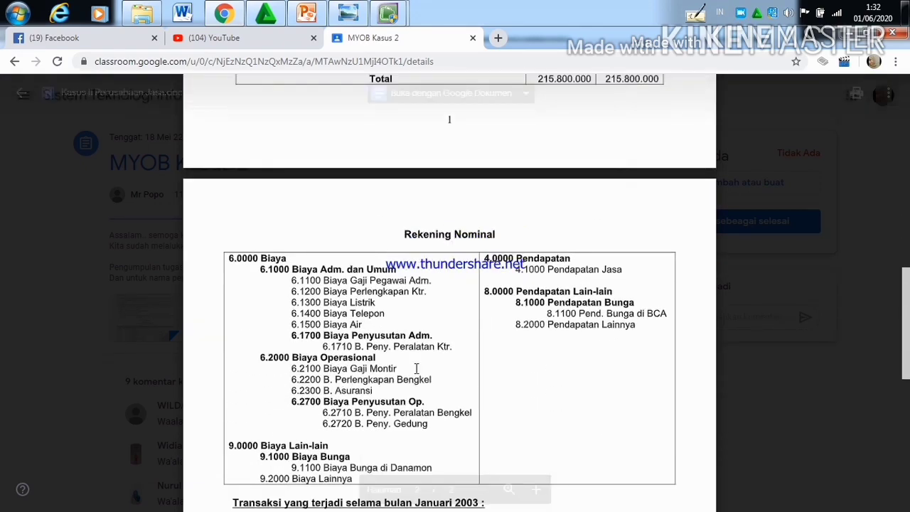
pyautogui.scroll(8, 417, 368)
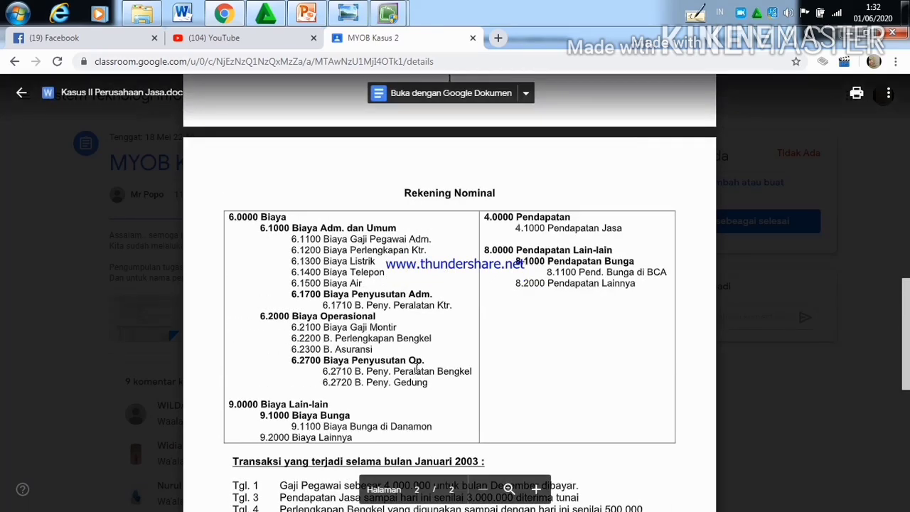
pyautogui.scroll(4, 416, 368)
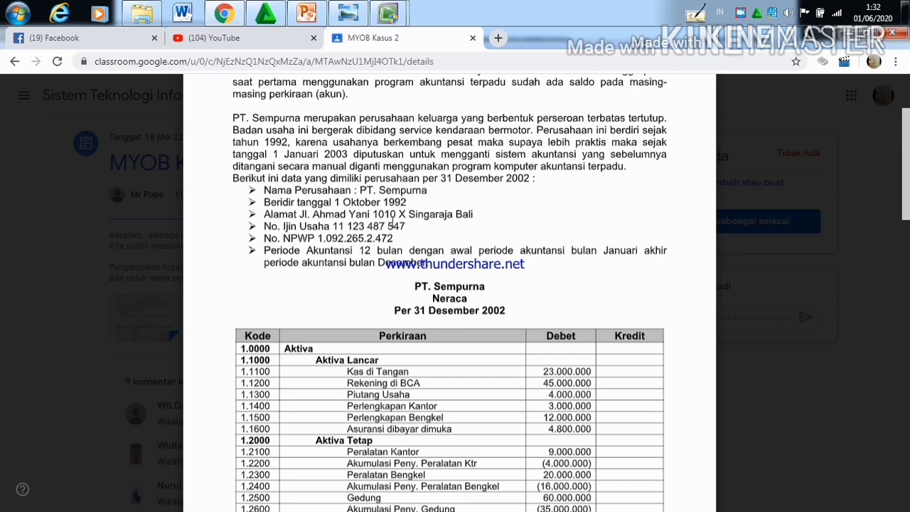
# Step: Switch to the completed PT. Sempurna company file in MYOB Accounting and review its asset accounts
pyautogui.moveTo(387, 13)
pyautogui.click(329, 81)
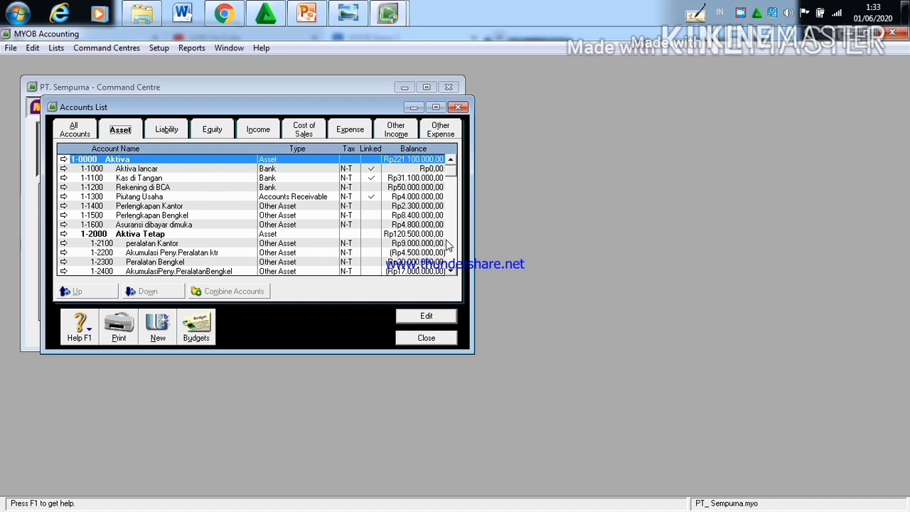
pyautogui.scroll(-1, 448, 245)
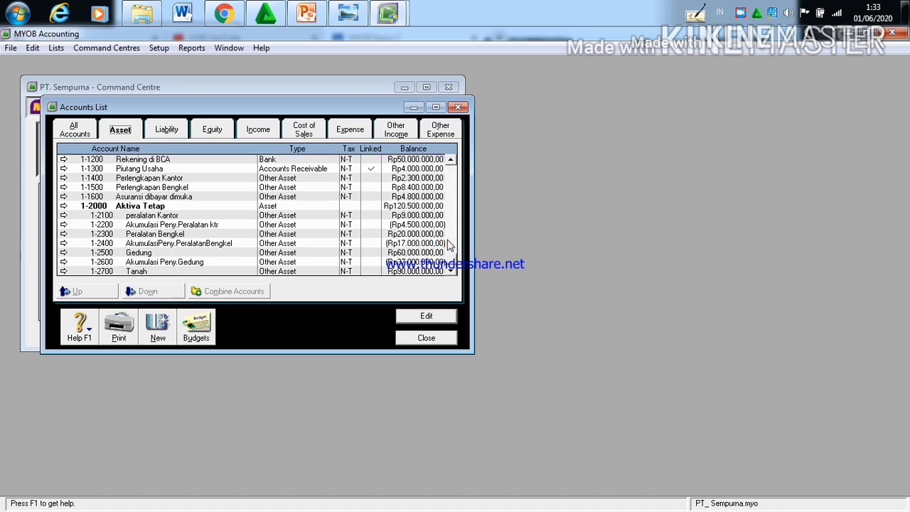
pyautogui.scroll(1, 452, 245)
pyautogui.scroll(-1, 452, 245)
pyautogui.scroll(1, 452, 245)
pyautogui.scroll(-2, 452, 244)
pyautogui.click(448, 218)
pyautogui.click(448, 218)
pyautogui.click(448, 217)
pyautogui.click(448, 217)
pyautogui.click(449, 217)
pyautogui.click(449, 218)
pyautogui.click(449, 218)
pyautogui.click(448, 219)
pyautogui.click(449, 218)
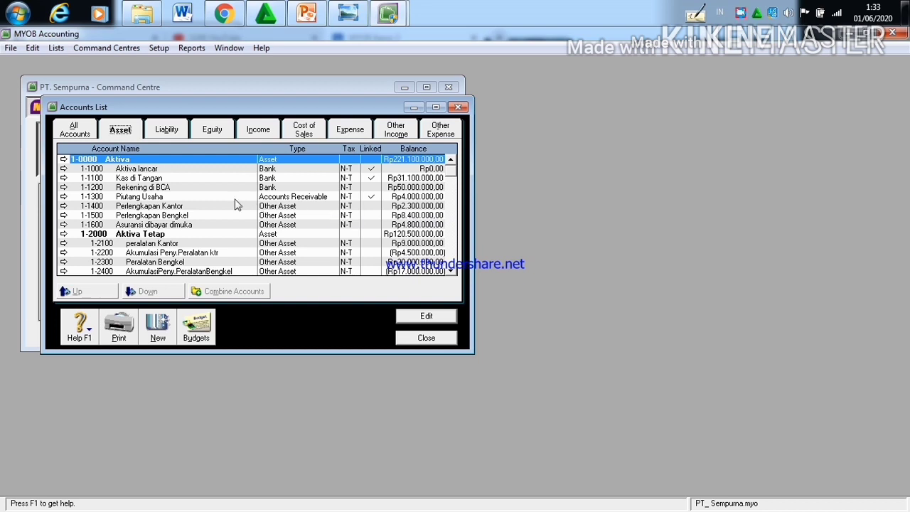
# Step: Review the account categories from Liability through Other Expense, dismissing the Windows color scheme prompt
pyautogui.click(168, 132)
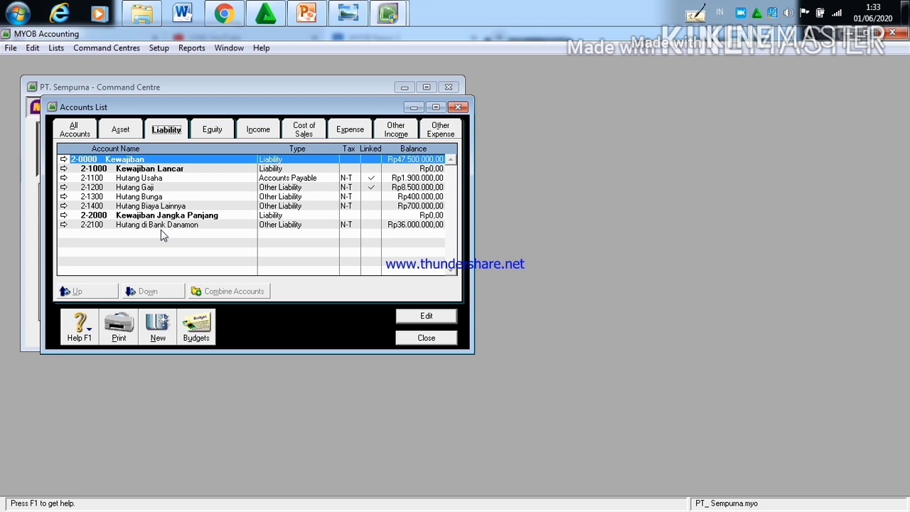
pyautogui.click(211, 131)
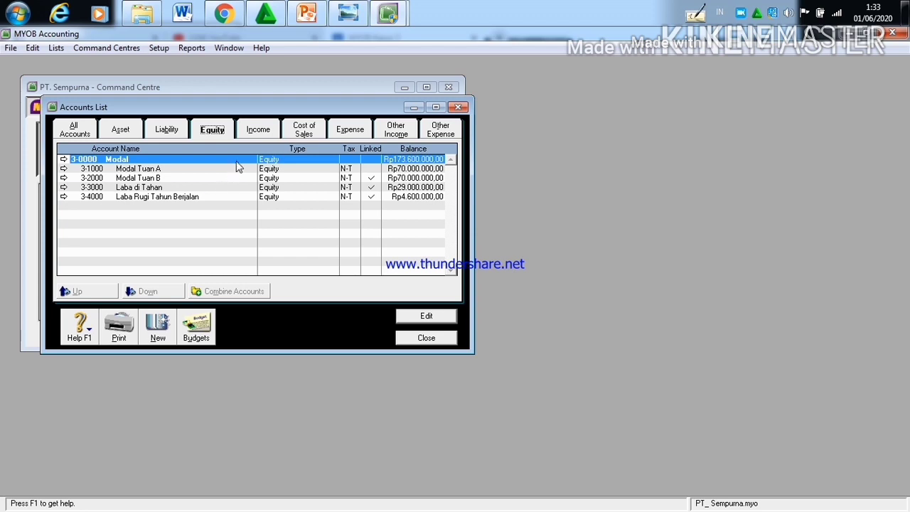
pyautogui.click(268, 132)
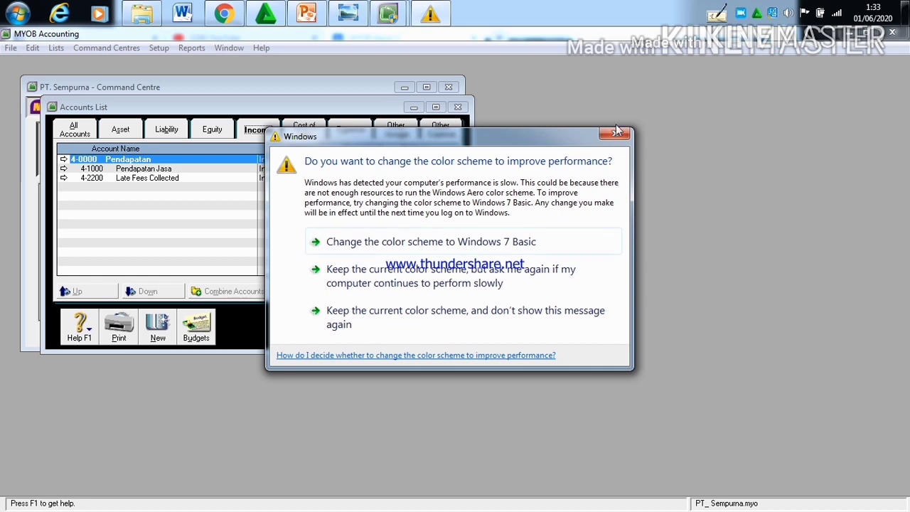
pyautogui.click(617, 131)
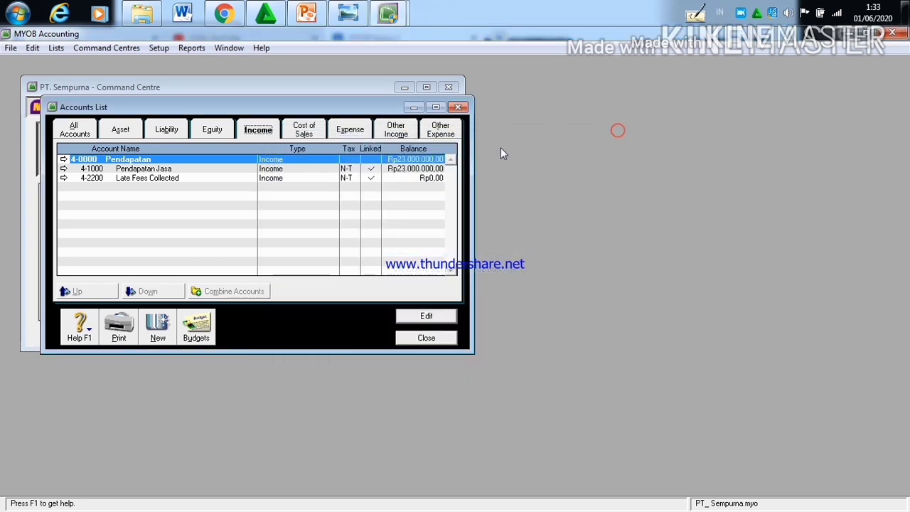
pyautogui.click(301, 132)
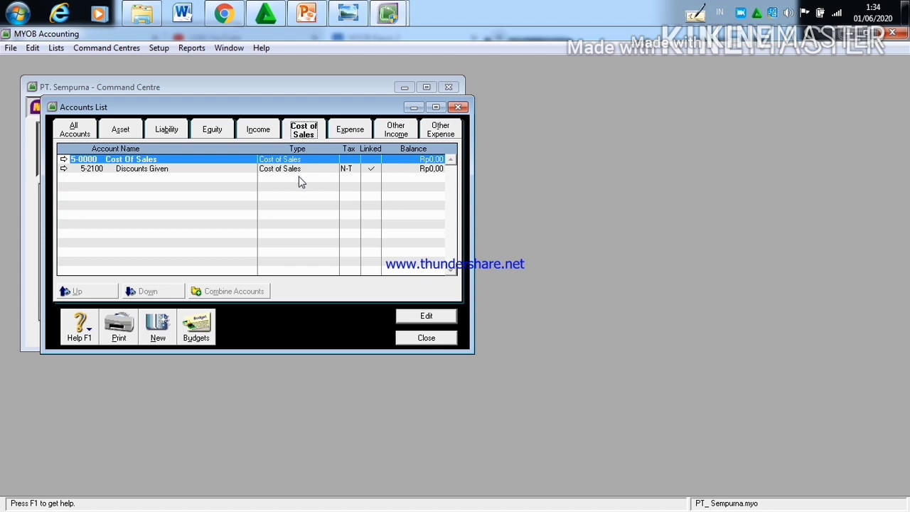
pyautogui.click(359, 133)
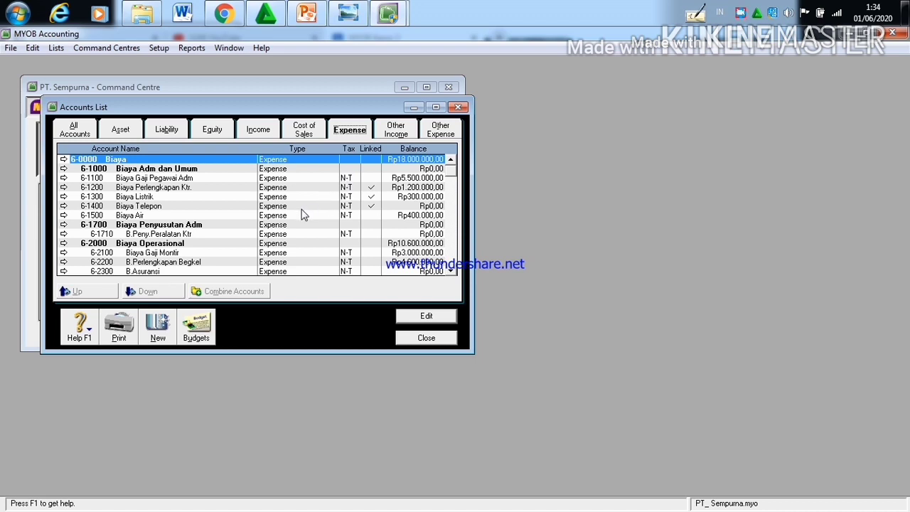
pyautogui.click(396, 134)
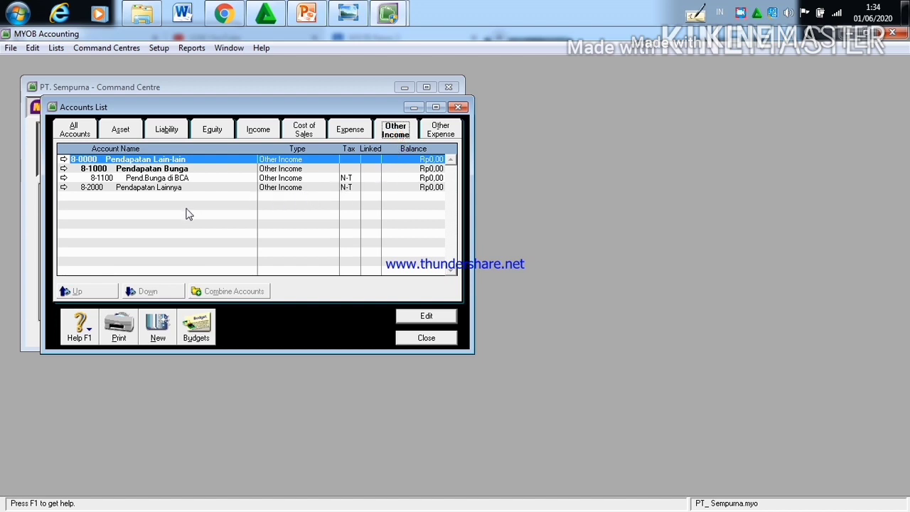
pyautogui.click(440, 135)
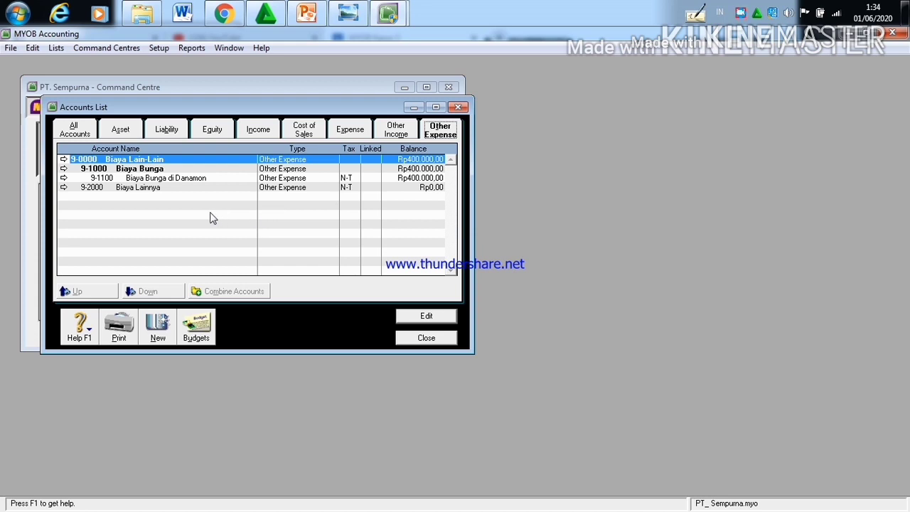
# Step: Review the complete list of accounts across all categories, from Aktiva down through the expense accounts
pyautogui.click(73, 131)
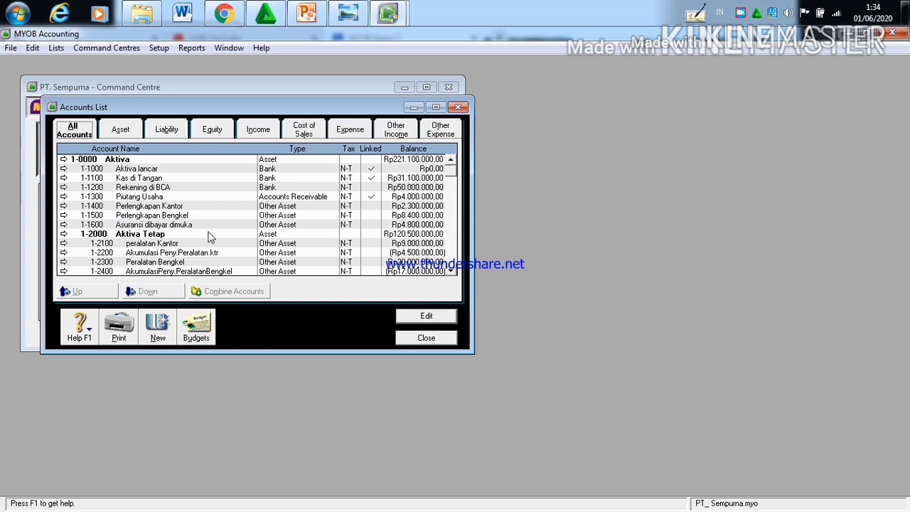
pyautogui.click(451, 207)
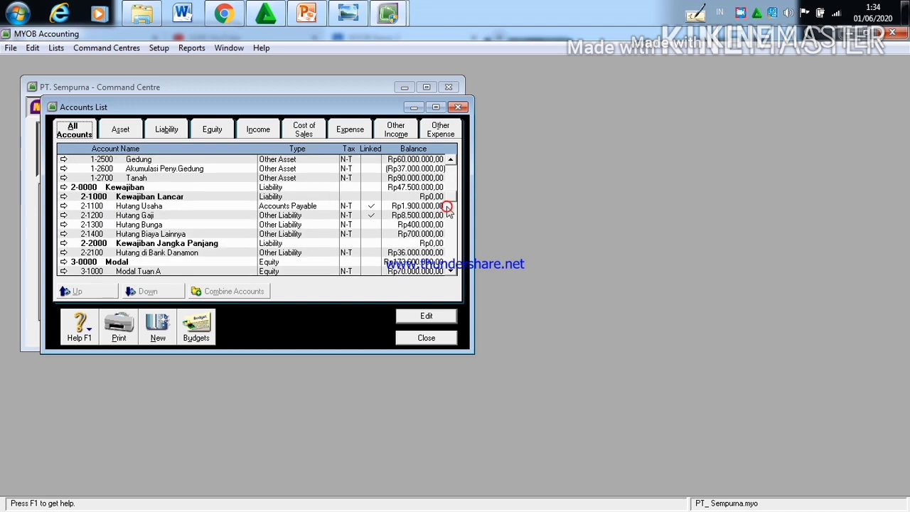
pyautogui.click(450, 204)
pyautogui.click(451, 203)
pyautogui.click(450, 223)
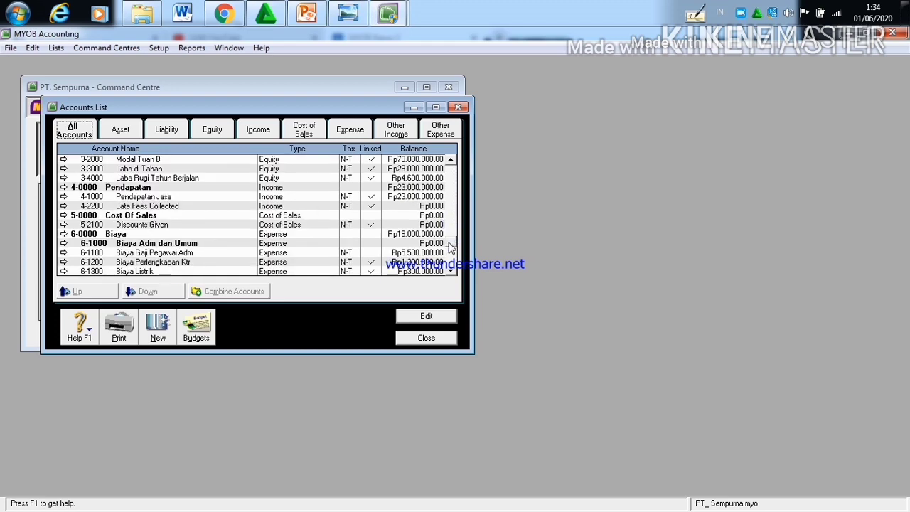
pyautogui.click(451, 224)
pyautogui.moveTo(453, 206); pyautogui.dragTo(456, 176)
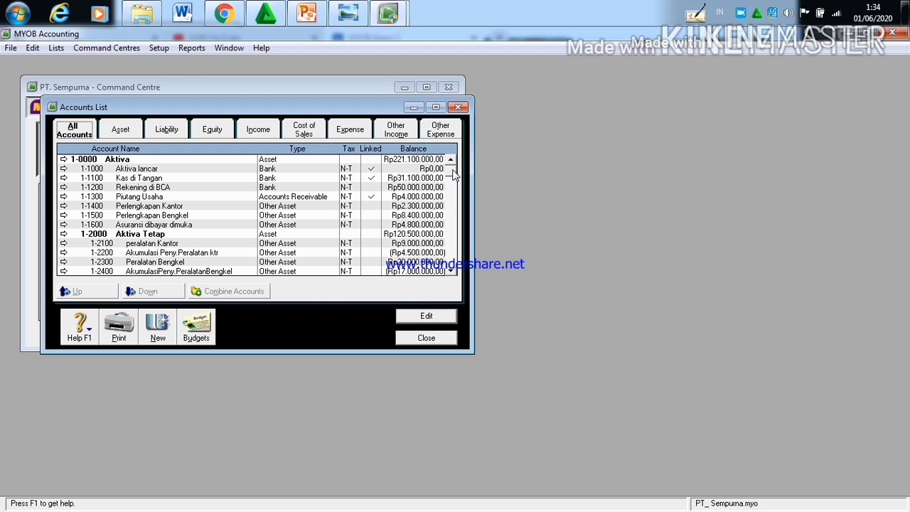
# Step: Close the accounts list, dismiss the Windows color scheme prompt, and open a new general journal entry
pyautogui.click(417, 339)
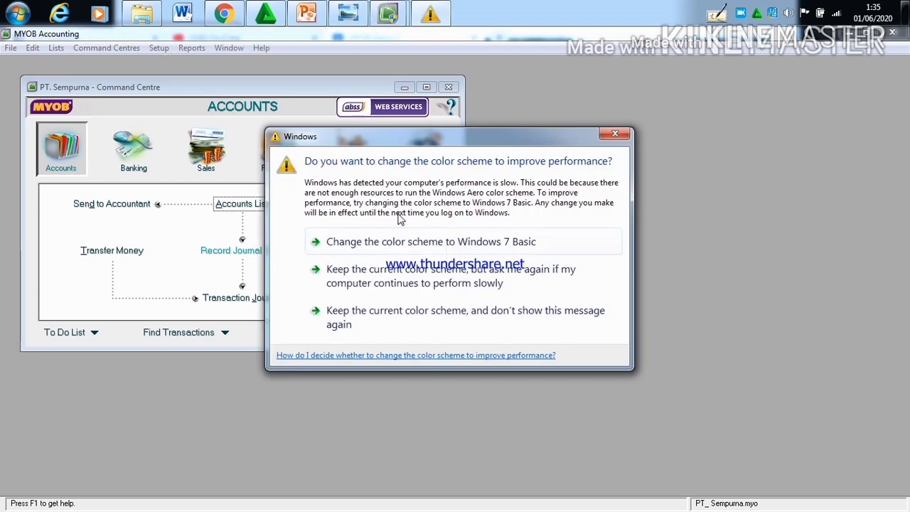
pyautogui.click(615, 134)
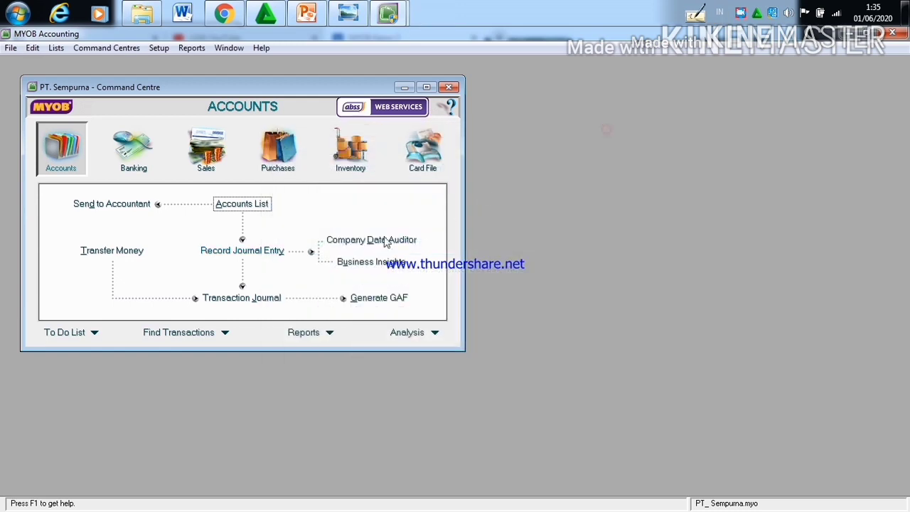
pyautogui.click(272, 258)
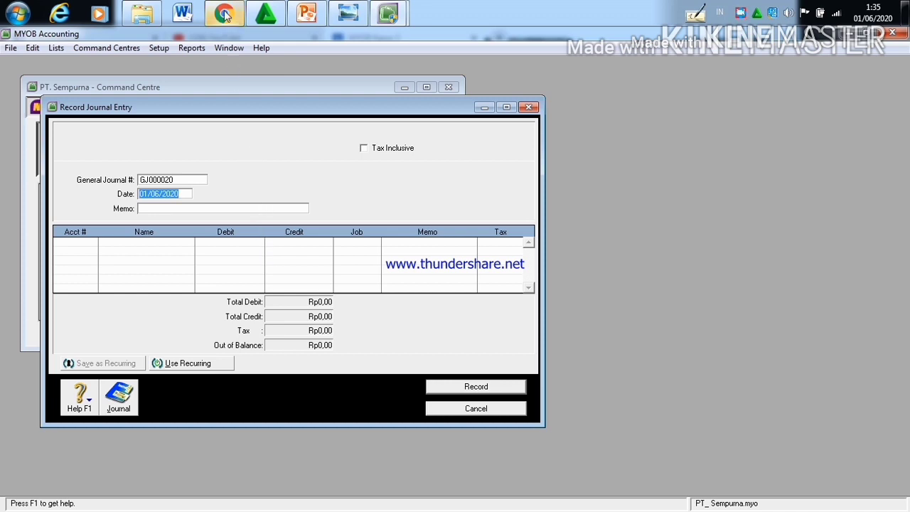
# Step: Read the January 2003 transactions in the Kasus II document in Chrome
pyautogui.moveTo(224, 16)
pyautogui.click(221, 67)
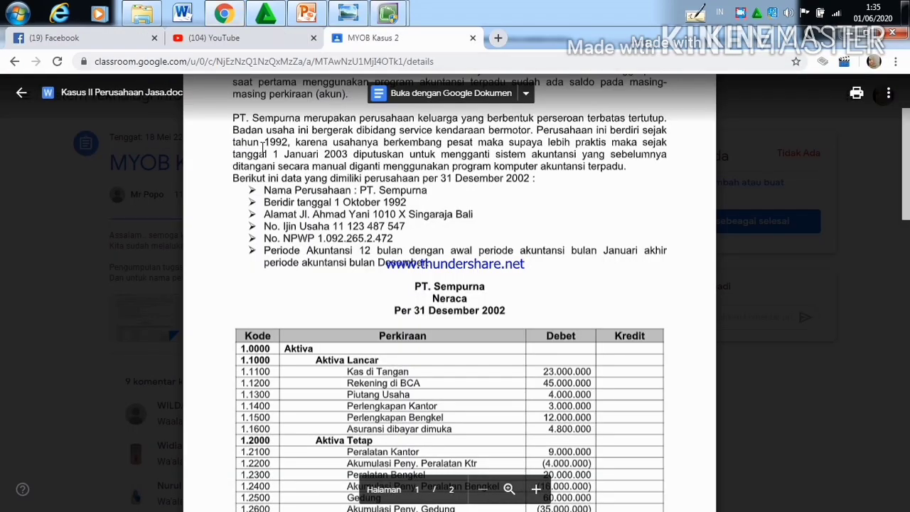
pyautogui.scroll(-1, 402, 293)
pyautogui.scroll(-20, 402, 292)
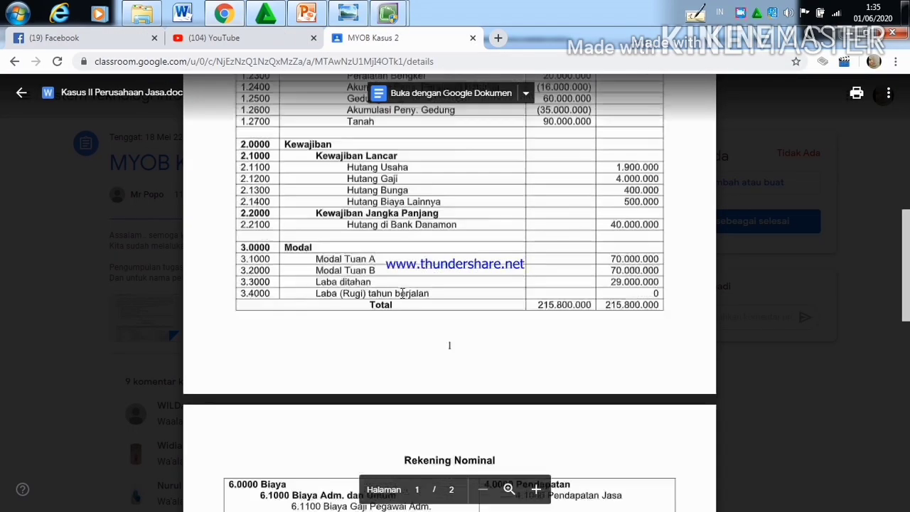
pyautogui.scroll(2, 402, 293)
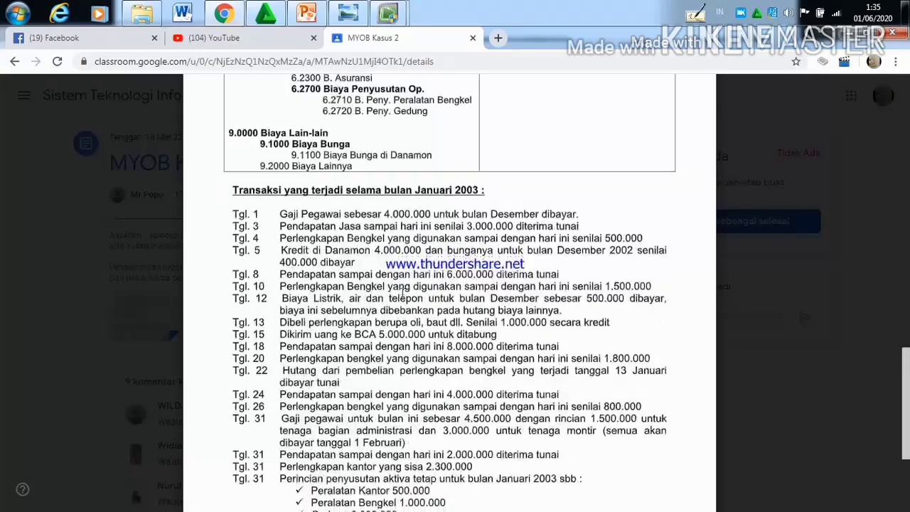
pyautogui.scroll(-3, 402, 293)
pyautogui.scroll(3, 402, 293)
pyautogui.scroll(-2, 402, 292)
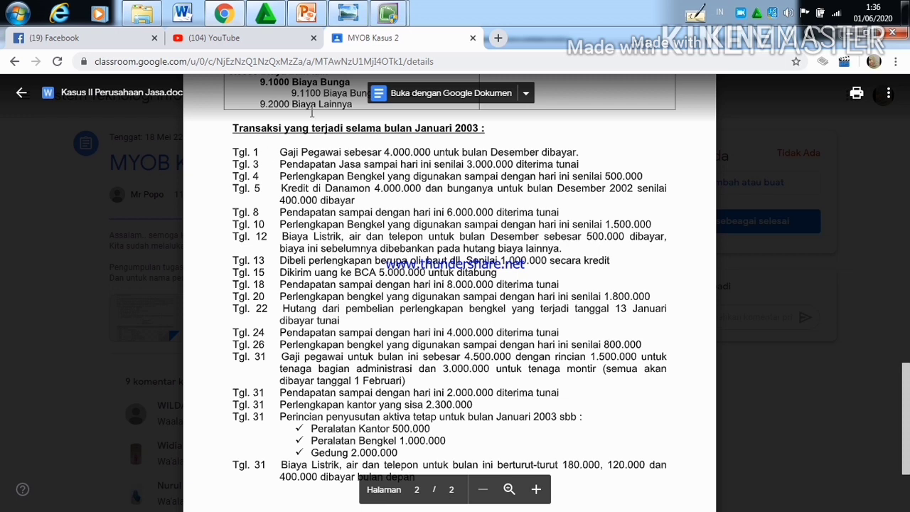
# Step: Return to the journal entry in MYOB Accounting and set its date to 01/01/2003
pyautogui.moveTo(387, 14)
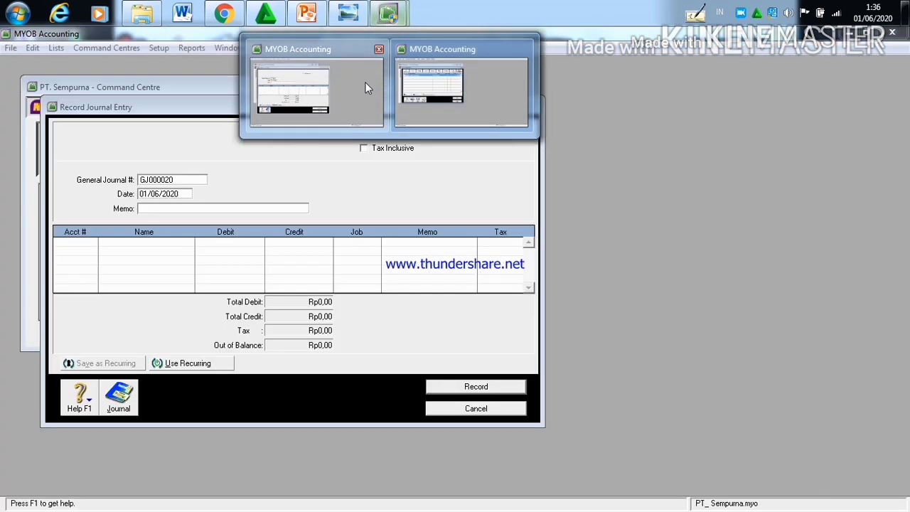
pyautogui.click(364, 81)
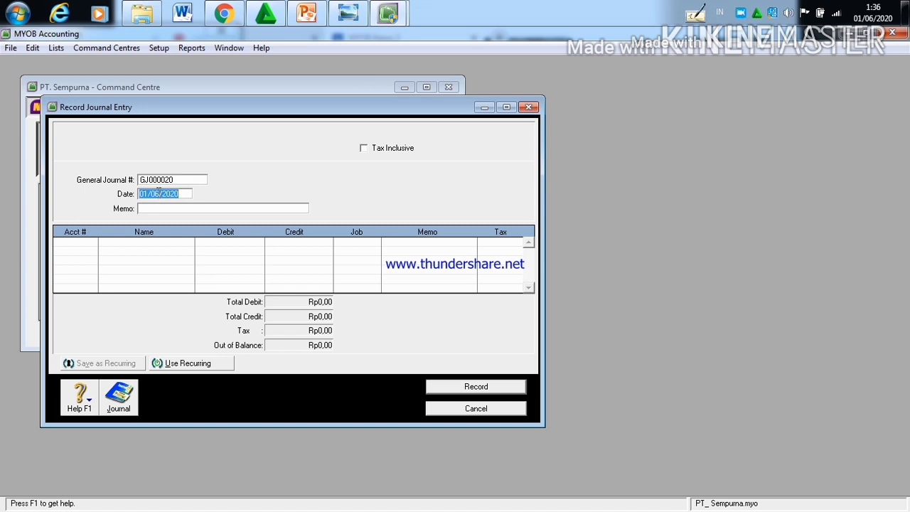
pyautogui.click(158, 190)
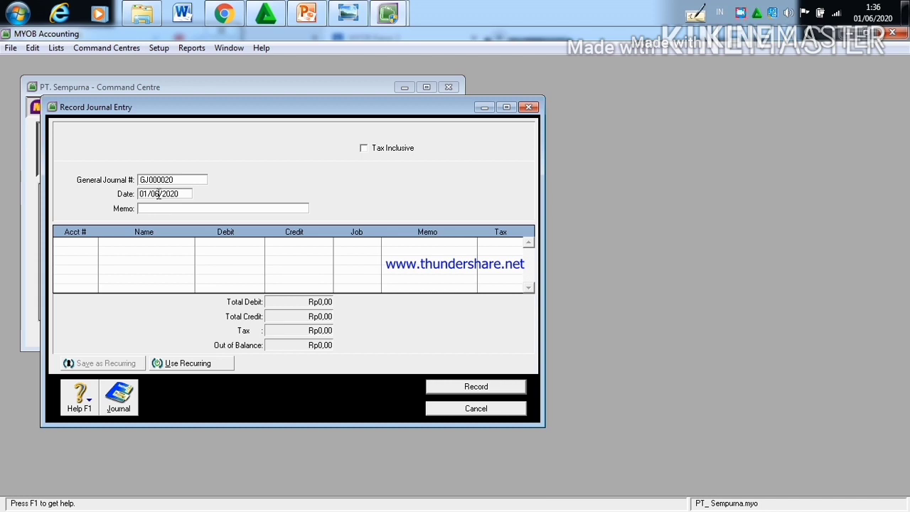
pyautogui.press('BackSpace')
pyautogui.write('7')
pyautogui.click(185, 194)
pyautogui.press('BackSpace')
pyautogui.press('BackSpace')
pyautogui.write('03')
# Step: Assign account 6-1100 Biaya Gaji Pegawai Adm to the first line of the journal entry
pyautogui.moveTo(232, 17)
pyautogui.moveTo(232, 54)
pyautogui.click(90, 244)
pyautogui.click(91, 243)
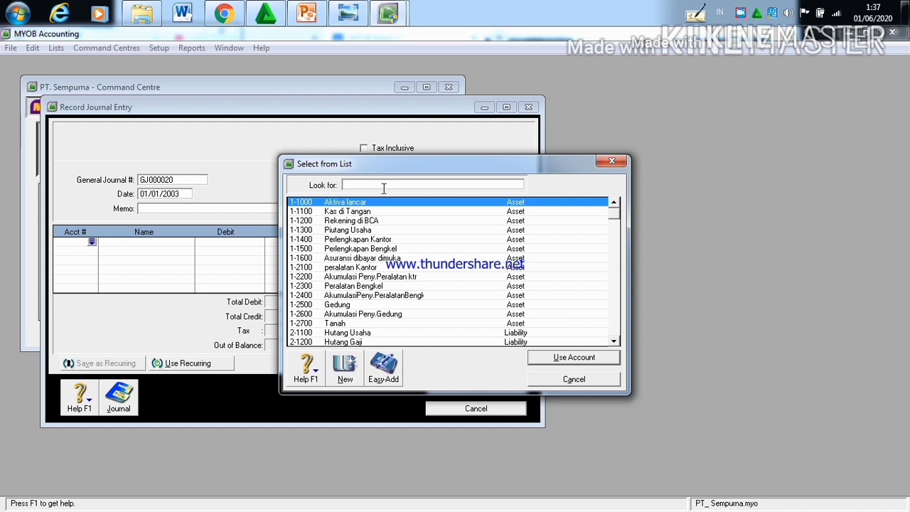
pyautogui.write('6')
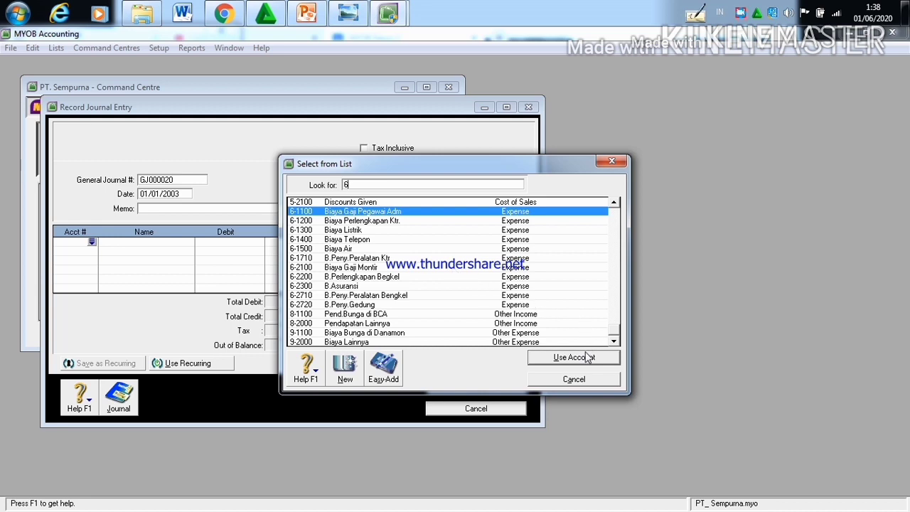
pyautogui.click(573, 358)
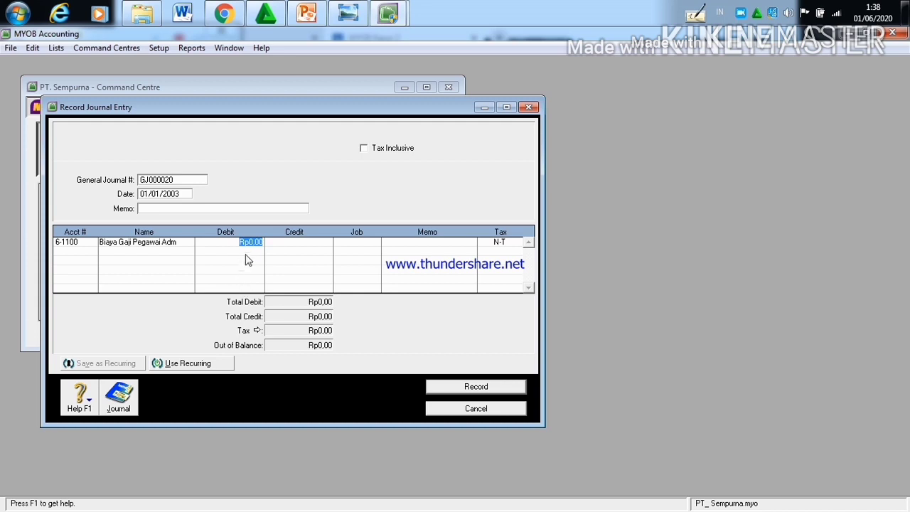
# Step: Set the debit amount of the Biaya Gaji Pegawai Adm line to Rp4.000.000
pyautogui.click(261, 243)
pyautogui.press('BackSpace')
pyautogui.press('BackSpace')
pyautogui.press('BackSpace')
pyautogui.press('BackSpace')
pyautogui.write('4.000.000')
# Step: Add account 1-1100 Kas di Tangan on the second line with a Rp4.000.000 credit and record the journal entry
pyautogui.click(92, 253)
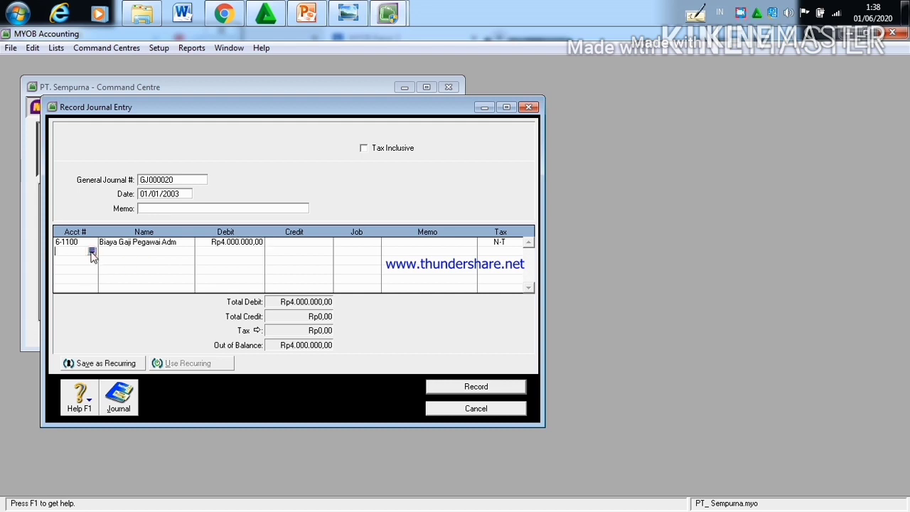
pyautogui.click(92, 253)
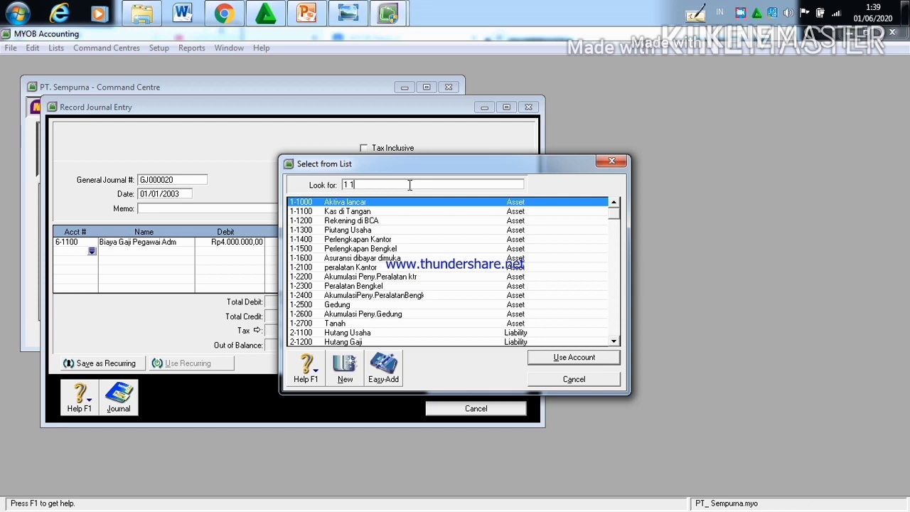
pyautogui.write('1')
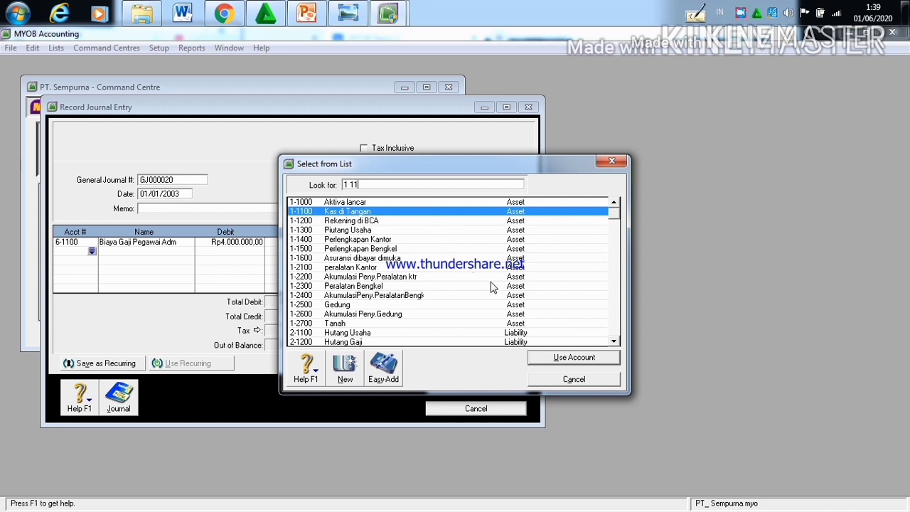
pyautogui.click(579, 357)
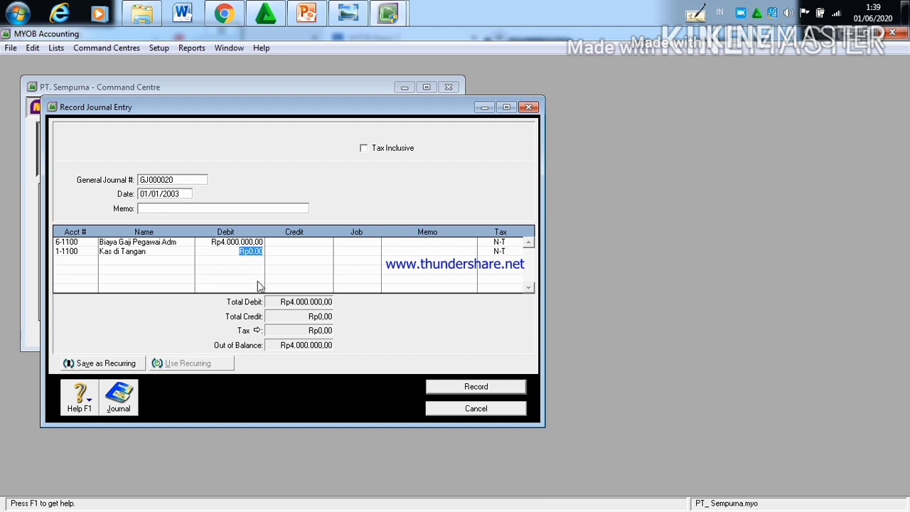
pyautogui.click(299, 253)
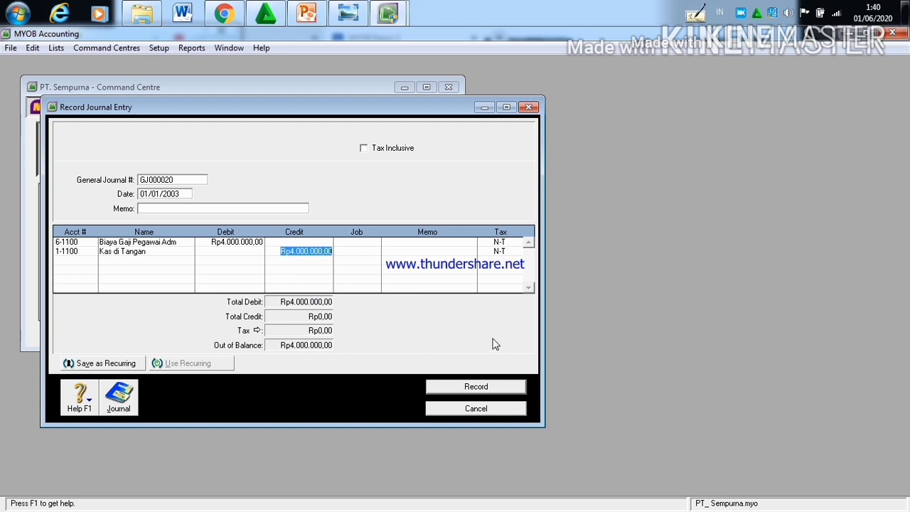
pyautogui.click(497, 387)
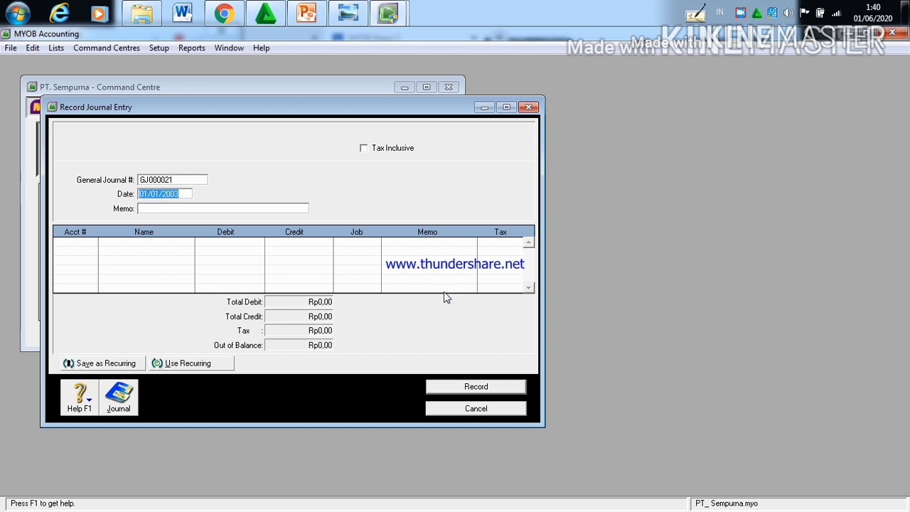
# Step: Check the 3 January transaction in the Kasus II document in Chrome, and set the new MYOB Accounting journal entry's date to 03/01/2003
pyautogui.moveTo(224, 16)
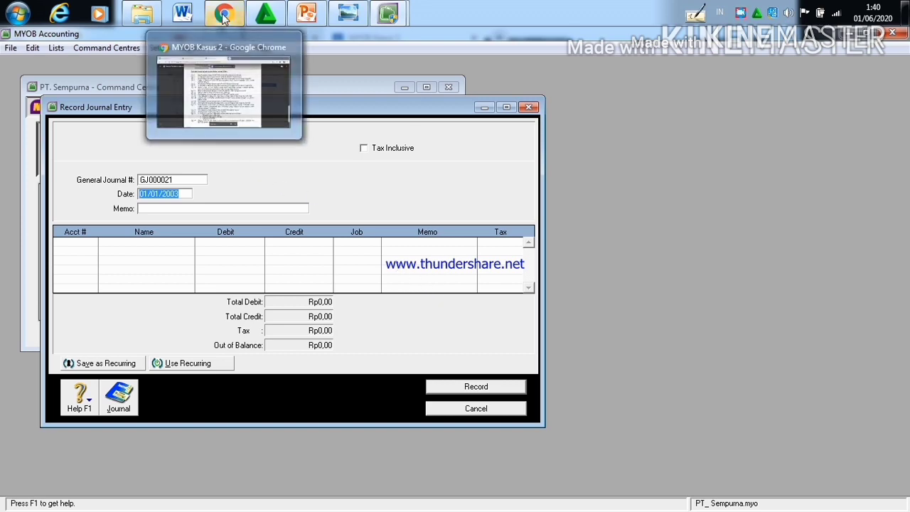
pyautogui.click(224, 82)
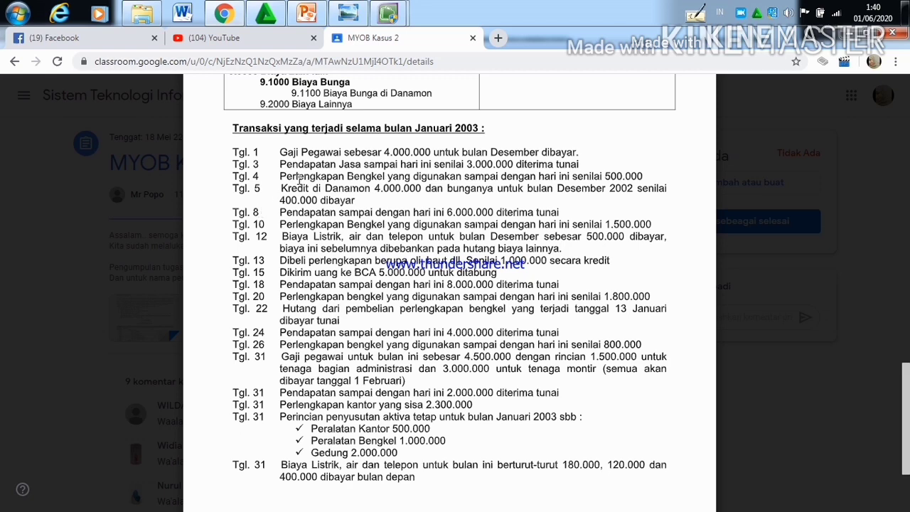
pyautogui.moveTo(394, 6)
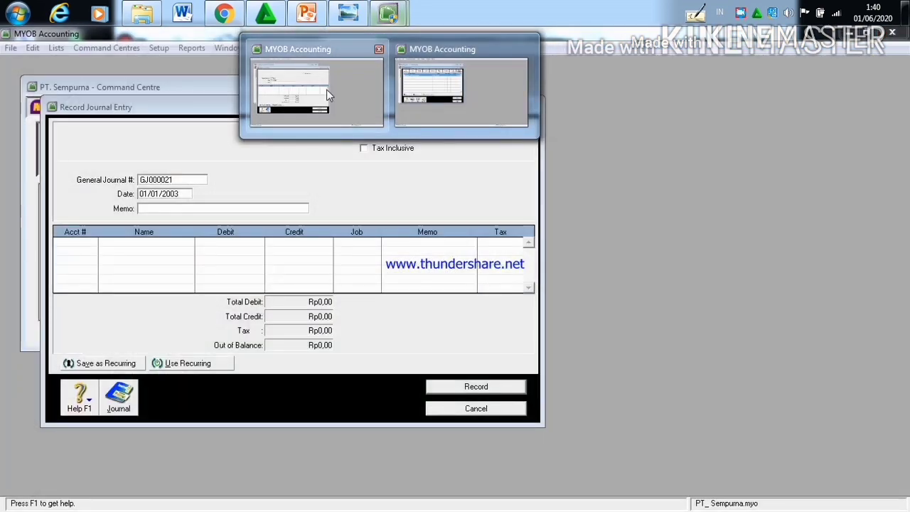
pyautogui.click(326, 89)
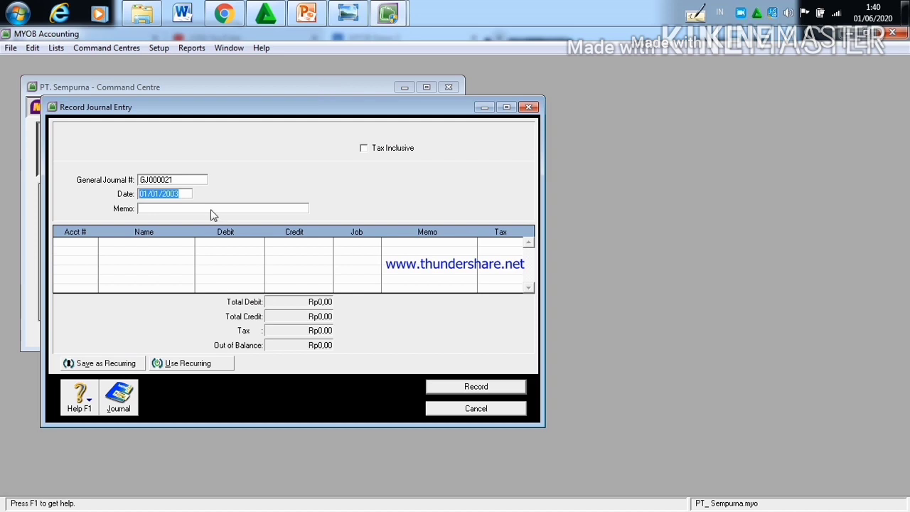
pyautogui.click(148, 192)
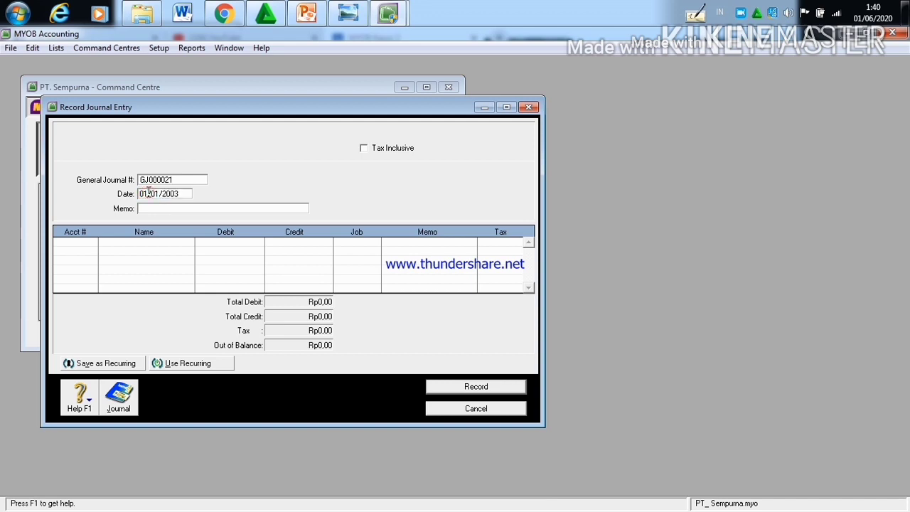
pyautogui.press('BackSpace')
pyautogui.write('3')
# Step: Assign account 1-1100 Kas di Tangan to the first line of the 03/01/2003 journal entry
pyautogui.click(83, 244)
pyautogui.click(92, 243)
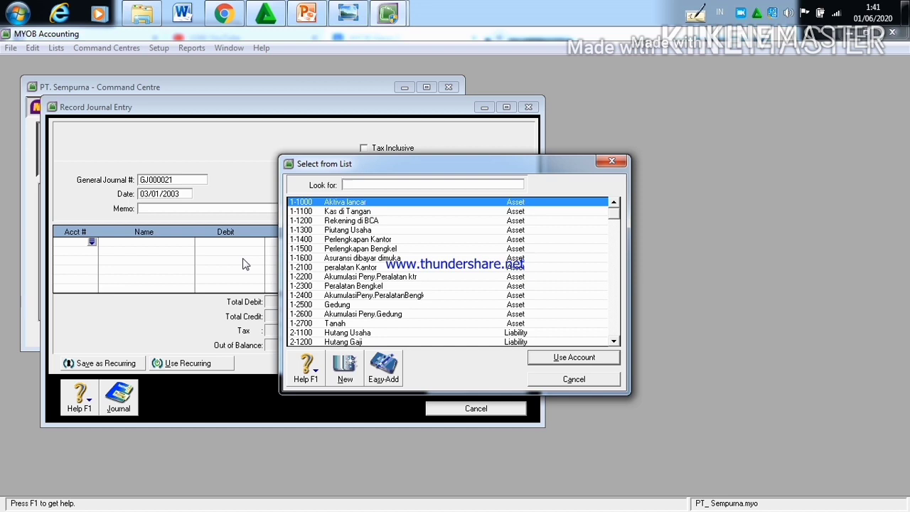
pyautogui.click(328, 212)
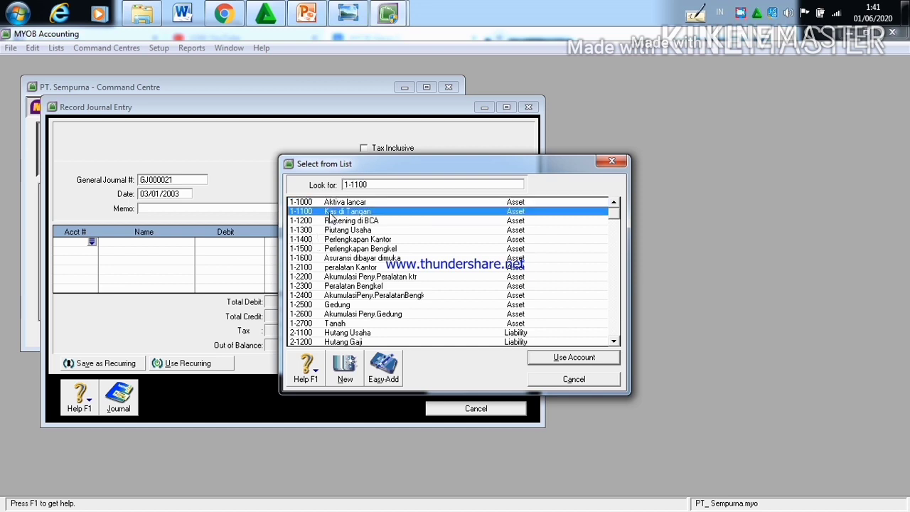
pyautogui.click(569, 359)
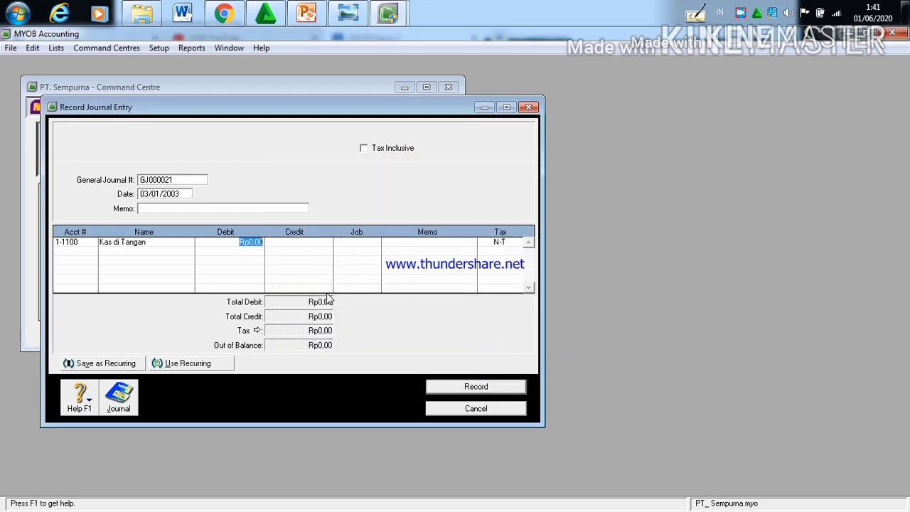
# Step: Set the debit amount of the Kas di Tangan line to Rp3.000.000
pyautogui.click(264, 243)
pyautogui.press('BackSpace')
pyautogui.press('BackSpace')
pyautogui.press('BackSpace')
pyautogui.press('BackSpace')
pyautogui.write('3.000')
pyautogui.press('-')
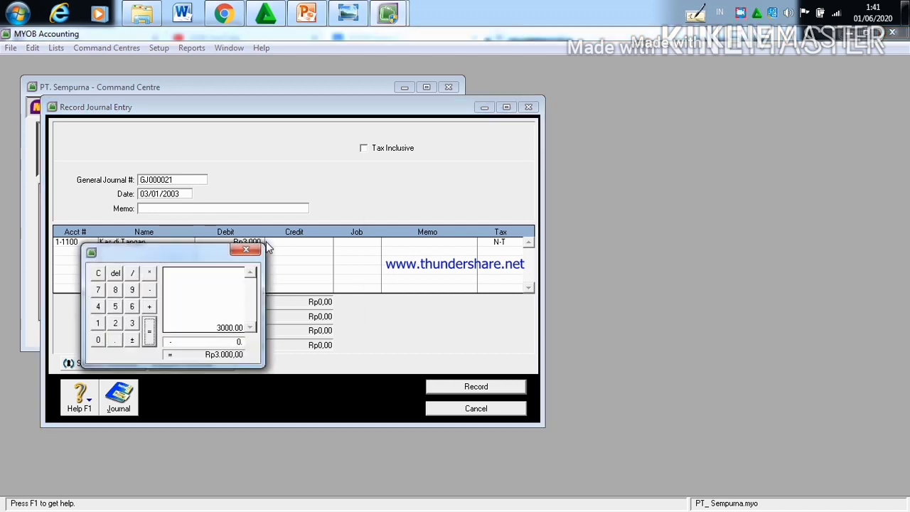
pyautogui.click(243, 251)
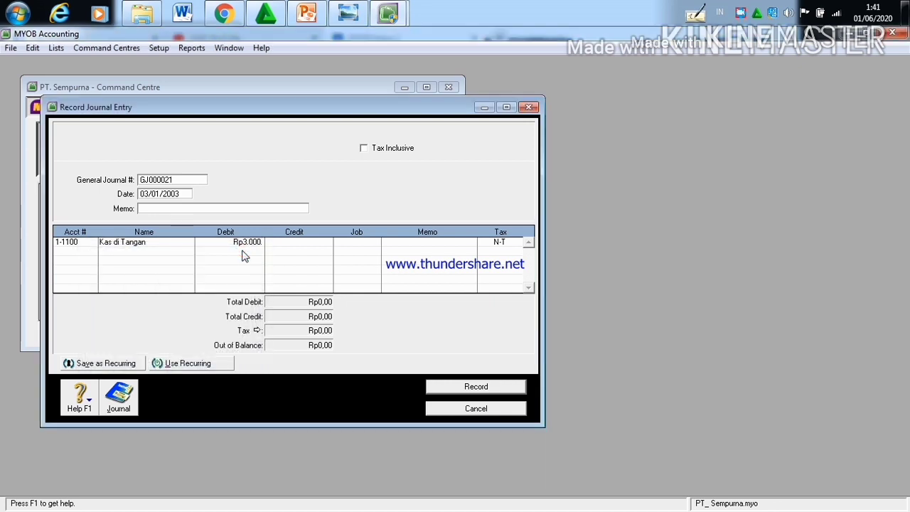
pyautogui.write('000')
# Step: Add account 4-1000 Pendapatan Jasa on the second line with the balancing Rp3.000.000 credit and record the journal entry
pyautogui.click(82, 253)
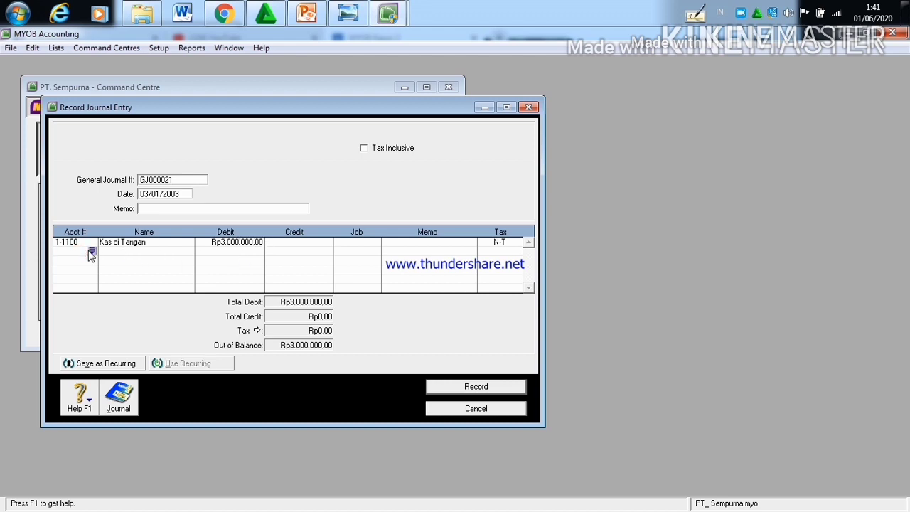
pyautogui.click(91, 252)
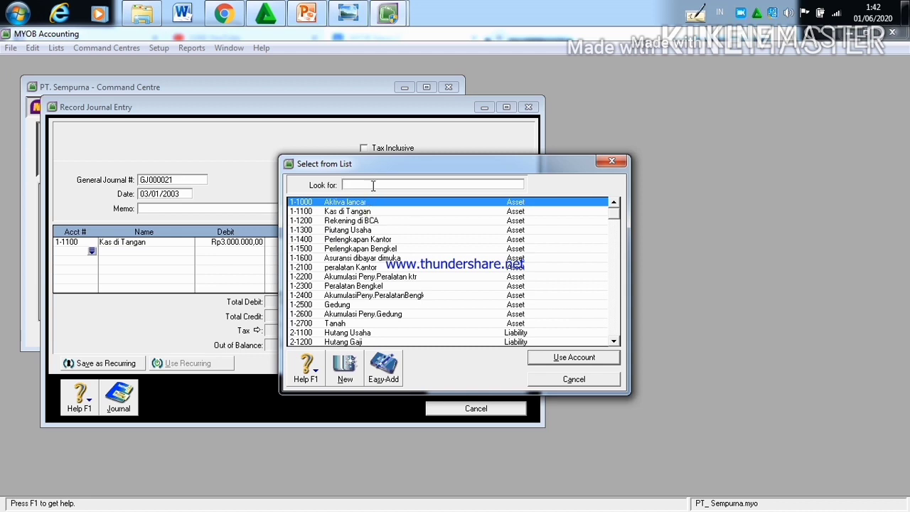
pyautogui.write('4')
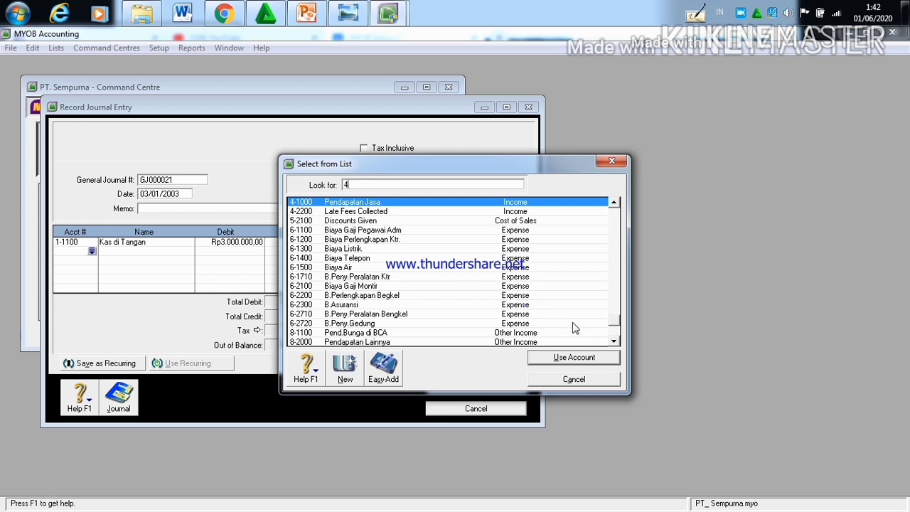
pyautogui.click(572, 358)
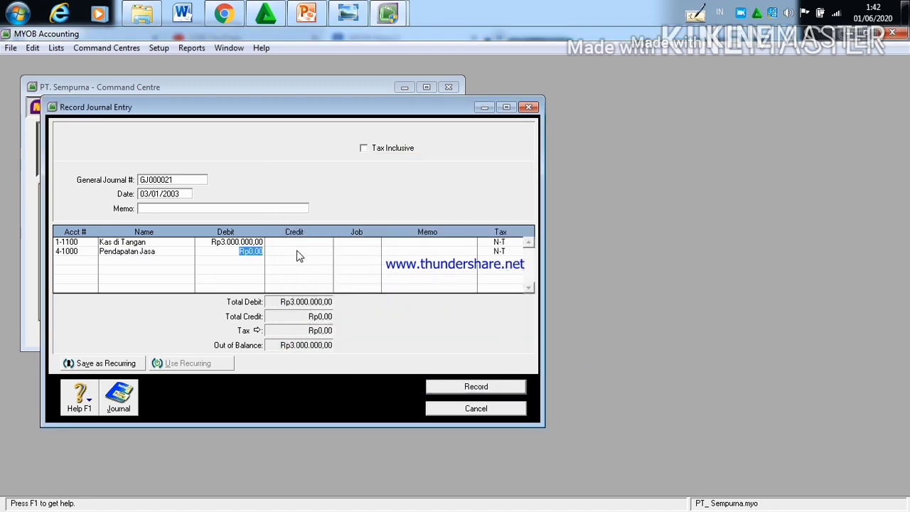
pyautogui.click(300, 252)
pyautogui.click(489, 386)
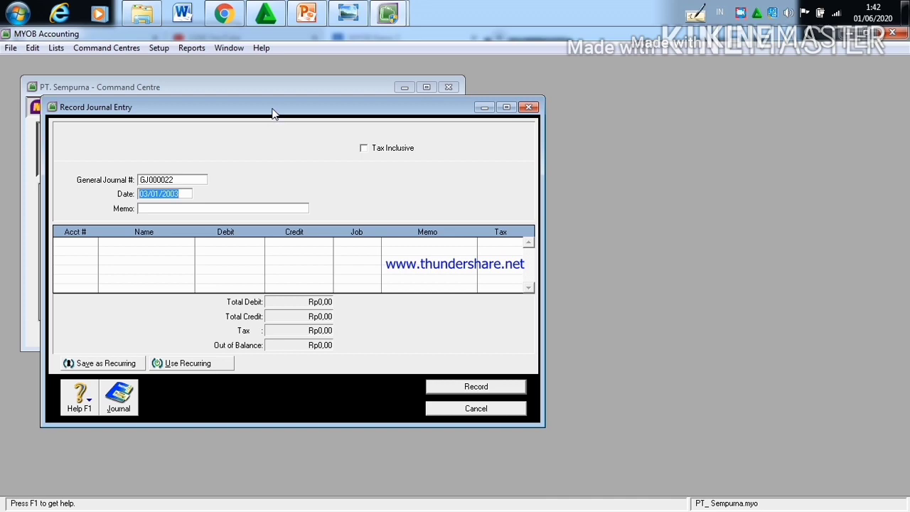
# Step: Check the 4 January transaction in the Kasus II document in Chrome, and set the new MYOB Accounting journal entry's date to 04/01/2003
pyautogui.moveTo(223, 14)
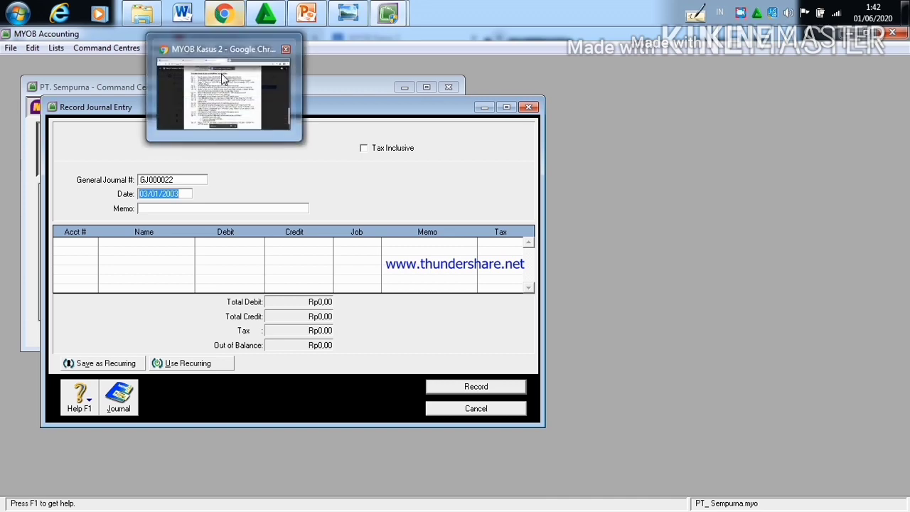
pyautogui.click(223, 78)
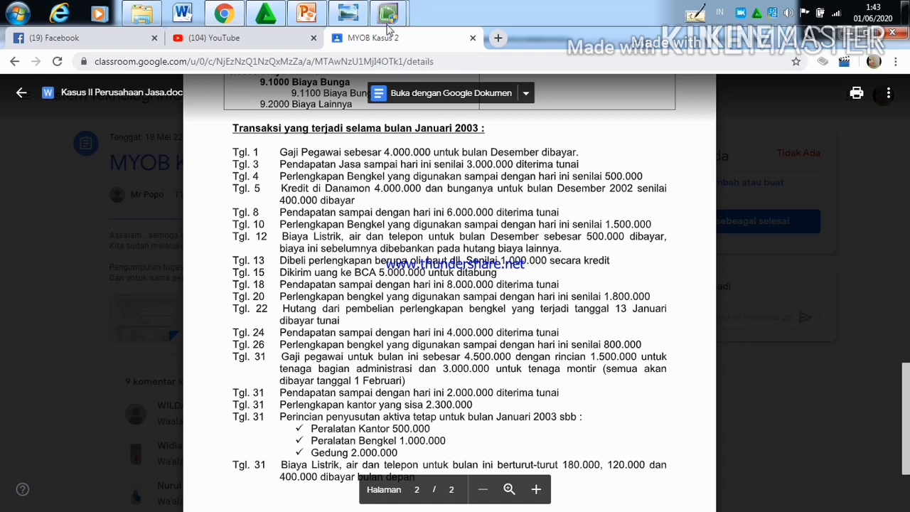
pyautogui.moveTo(390, 15)
pyautogui.click(357, 81)
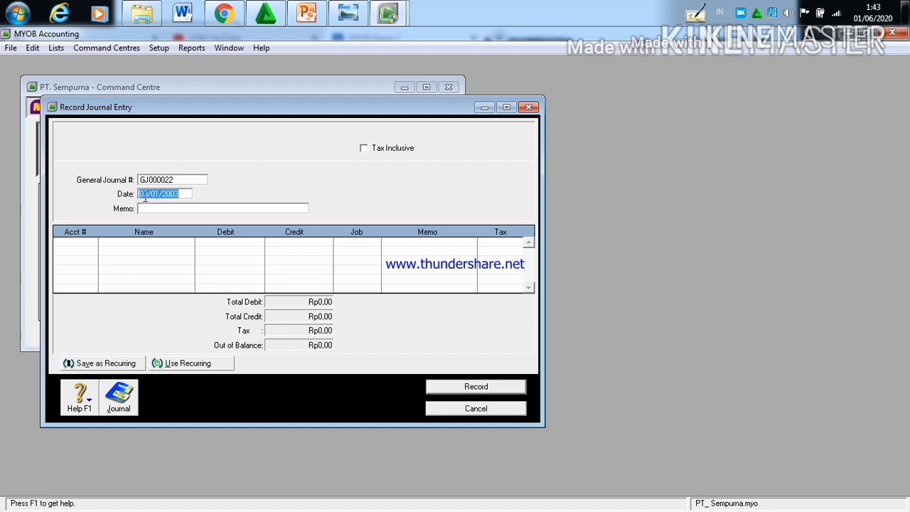
pyautogui.click(148, 195)
pyautogui.press('BackSpace')
pyautogui.write('4')
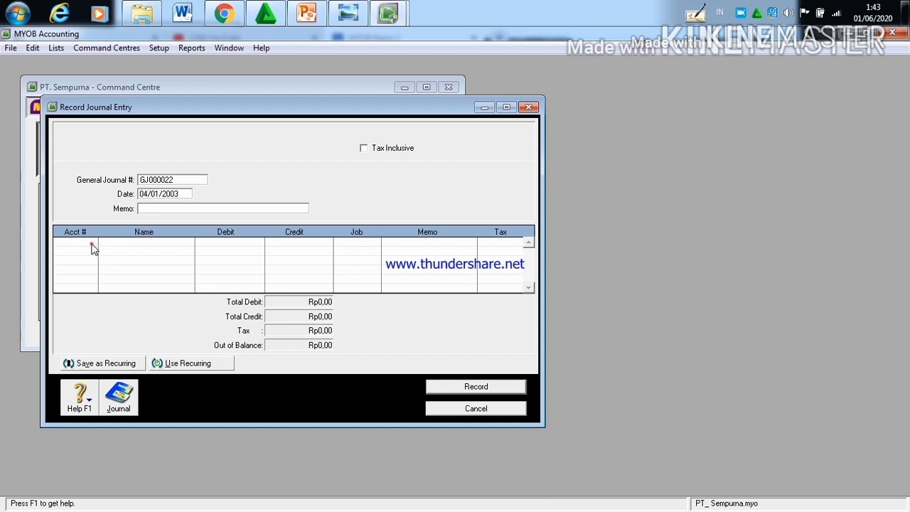
# Step: Assign account 6-2200 B.Perlengkapan Begkel to the first line of the 04/01/2003 journal entry
pyautogui.click(167, 209)
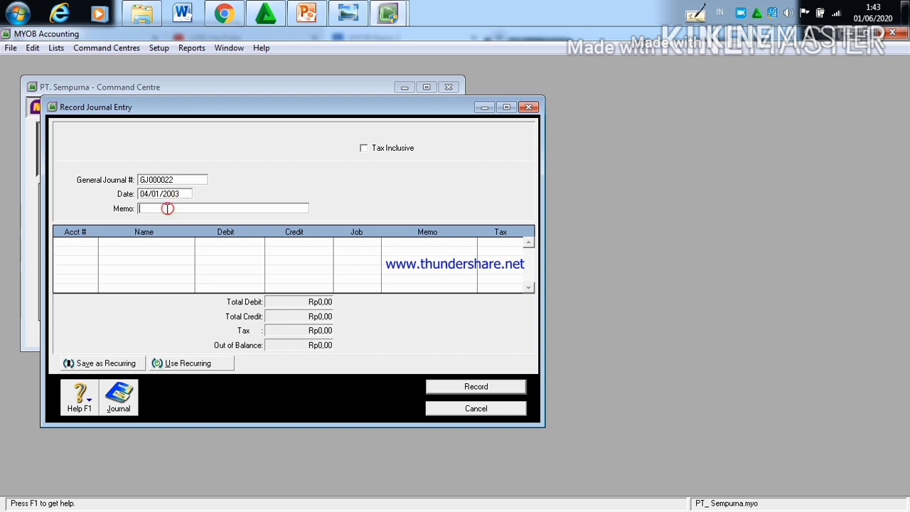
pyautogui.click(89, 243)
pyautogui.click(93, 242)
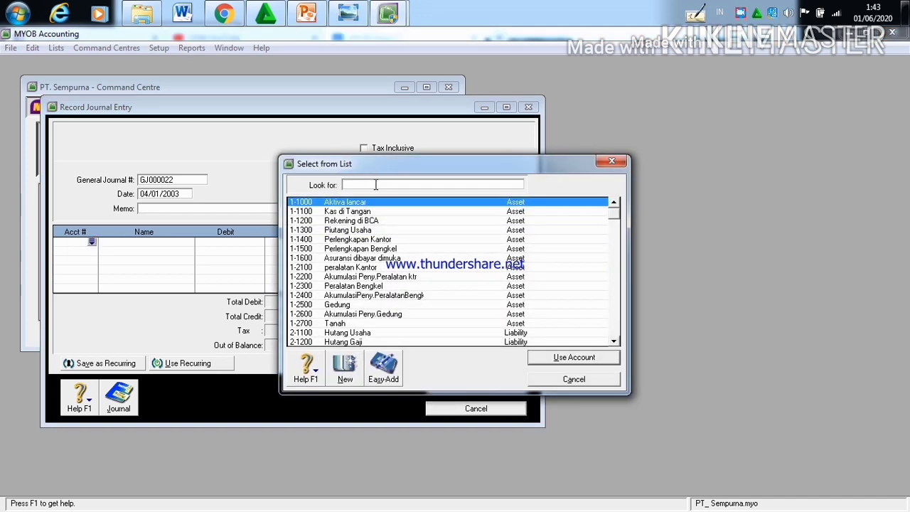
pyautogui.write('6')
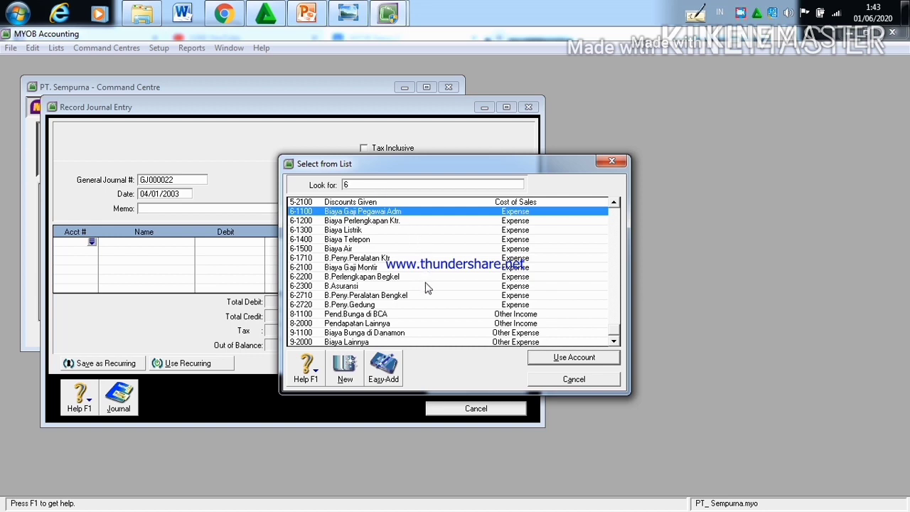
pyautogui.write('-2200')
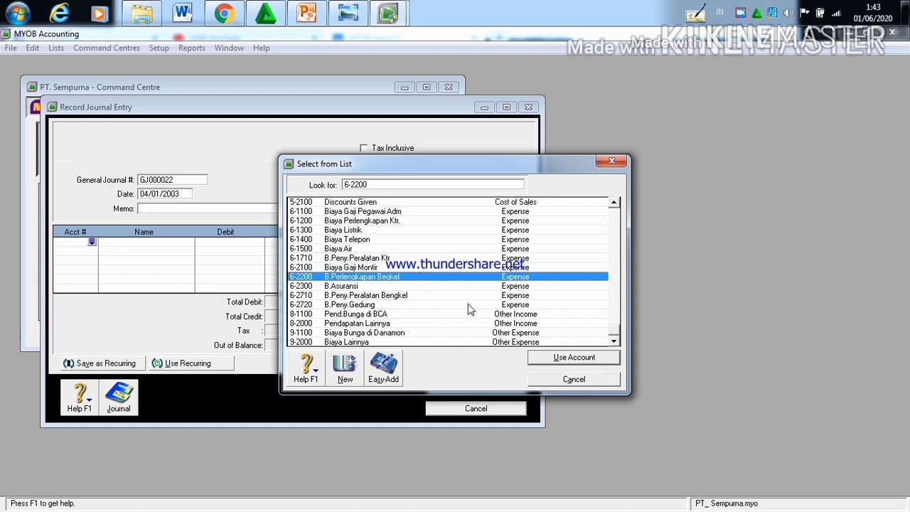
pyautogui.click(558, 361)
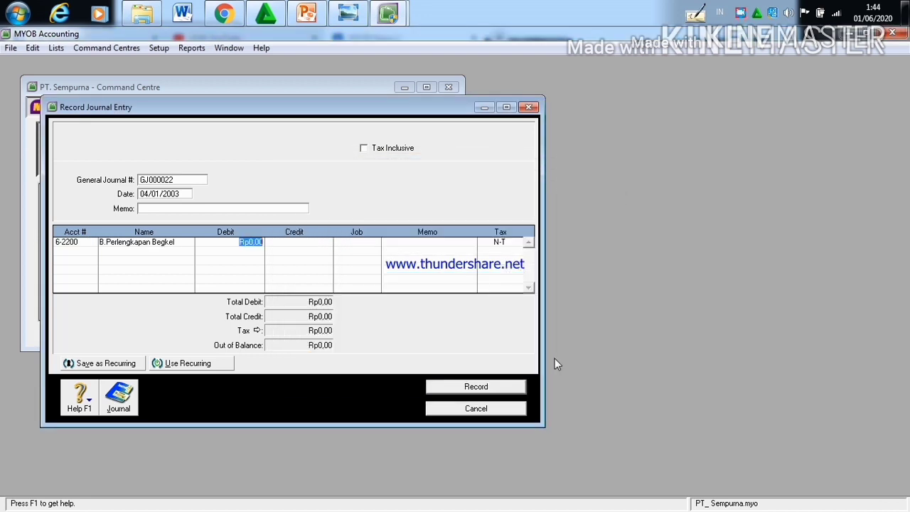
# Step: Set the debit amount of the B.Perlengkapan Begkel line to Rp500.000
pyautogui.click(262, 243)
pyautogui.press('BackSpace')
pyautogui.press('BackSpace')
pyautogui.press('BackSpace')
pyautogui.press('BackSpace')
pyautogui.write('500.000')
# Step: Add account 1-1500 Perlengkapan Bengkel on the second line with a Rp500.000 credit and record the journal entry
pyautogui.click(82, 256)
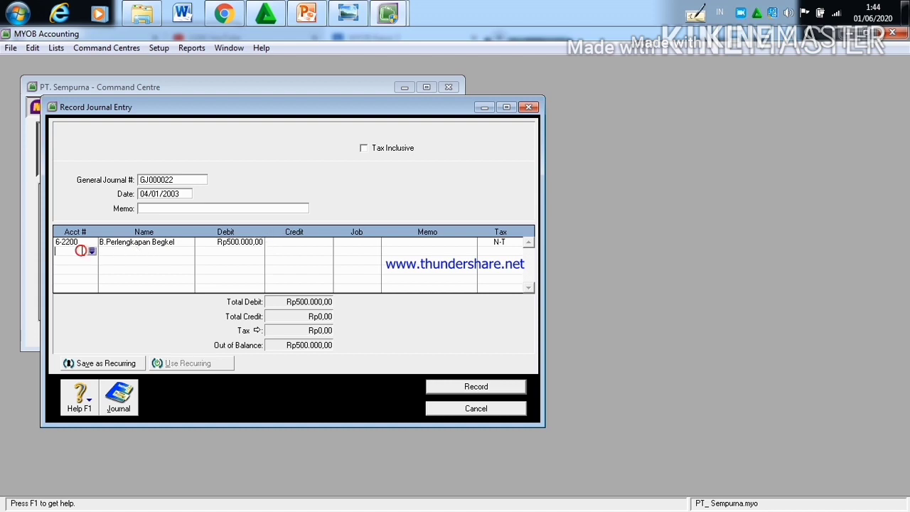
pyautogui.click(91, 251)
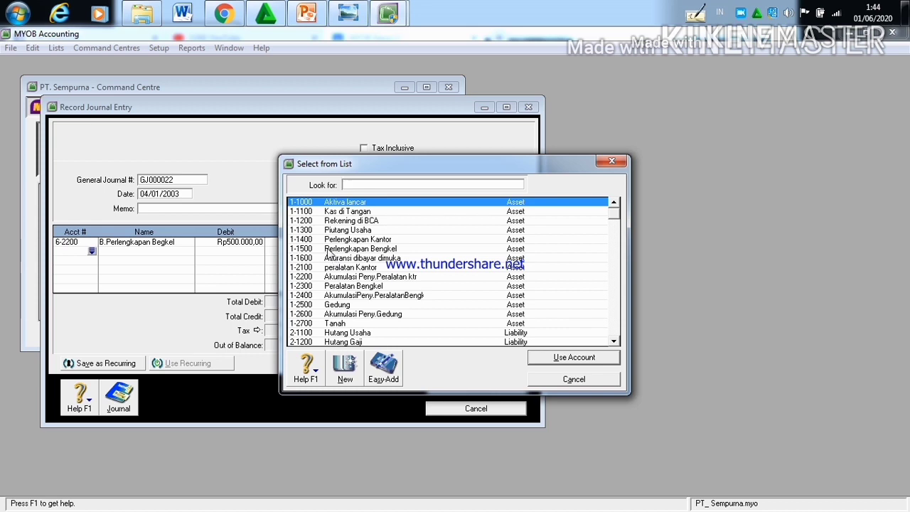
pyautogui.write('1-1500')
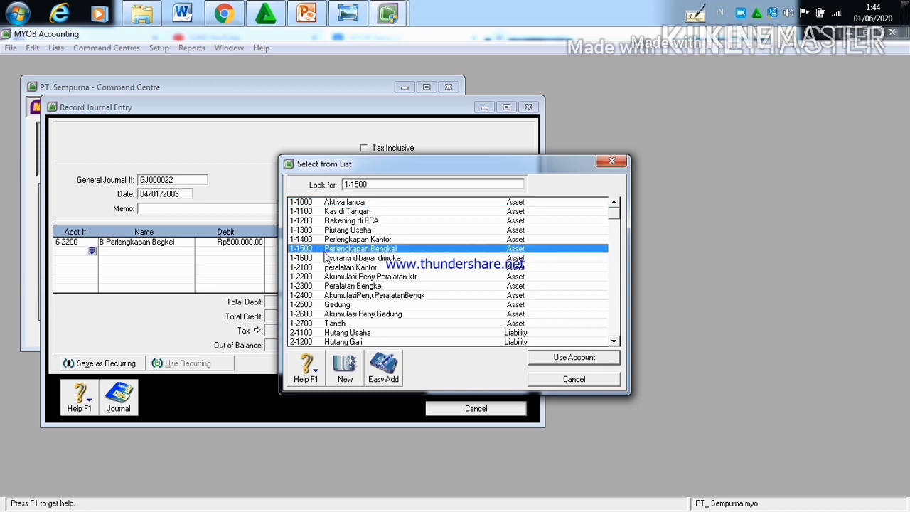
pyautogui.click(593, 357)
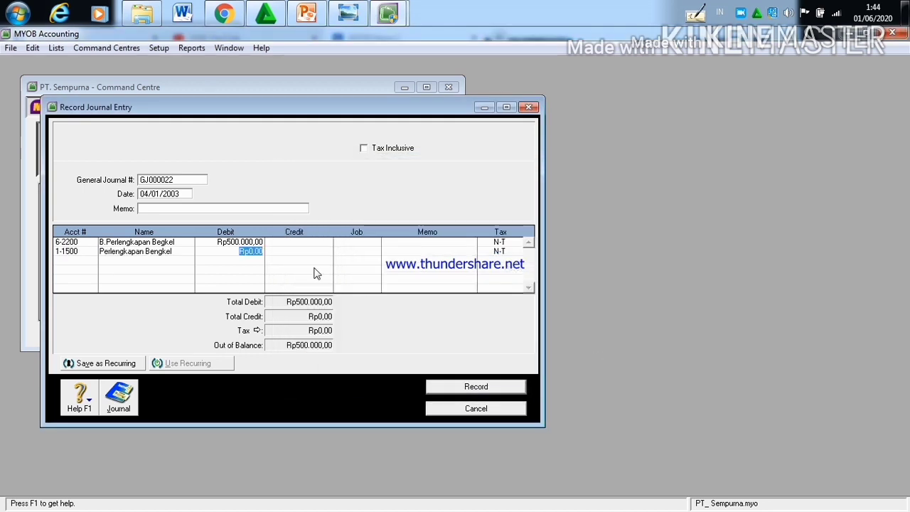
pyautogui.click(312, 253)
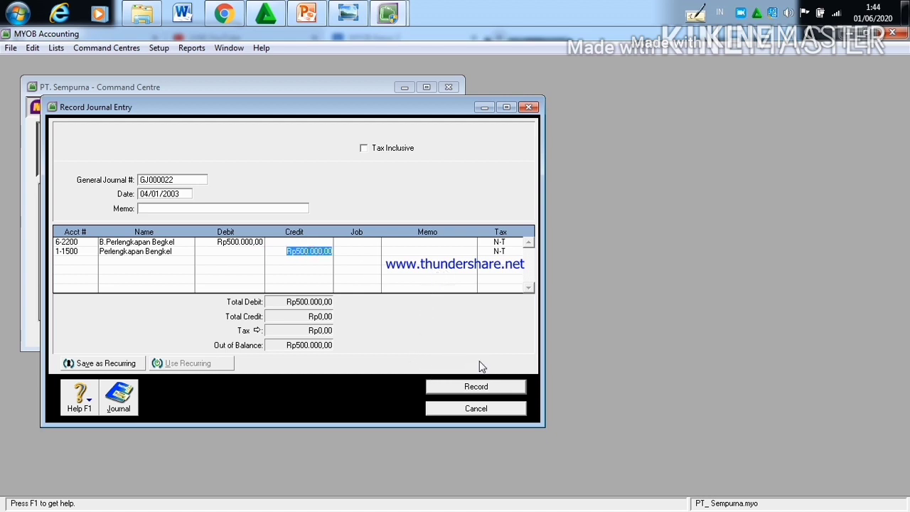
pyautogui.click(483, 388)
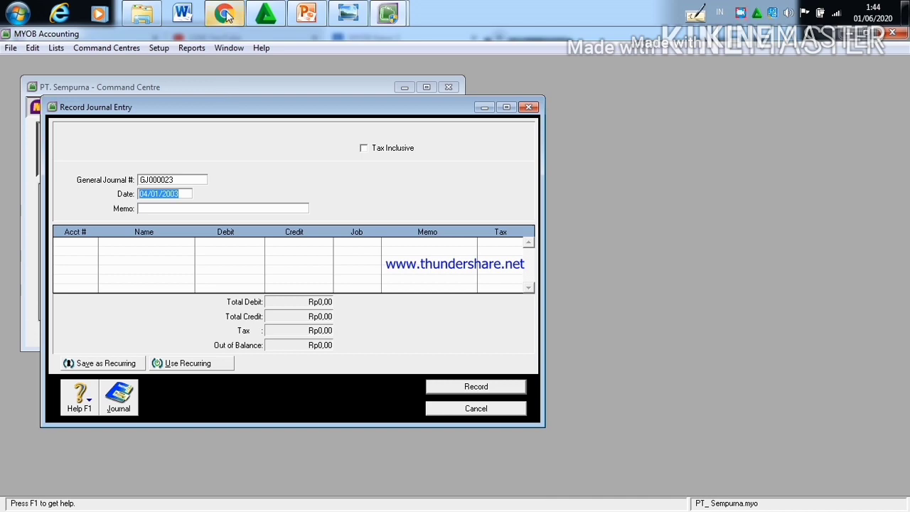
# Step: Switch to the Kasus II document in Chrome to read the 5 January transaction
pyautogui.moveTo(226, 15)
pyautogui.click(228, 85)
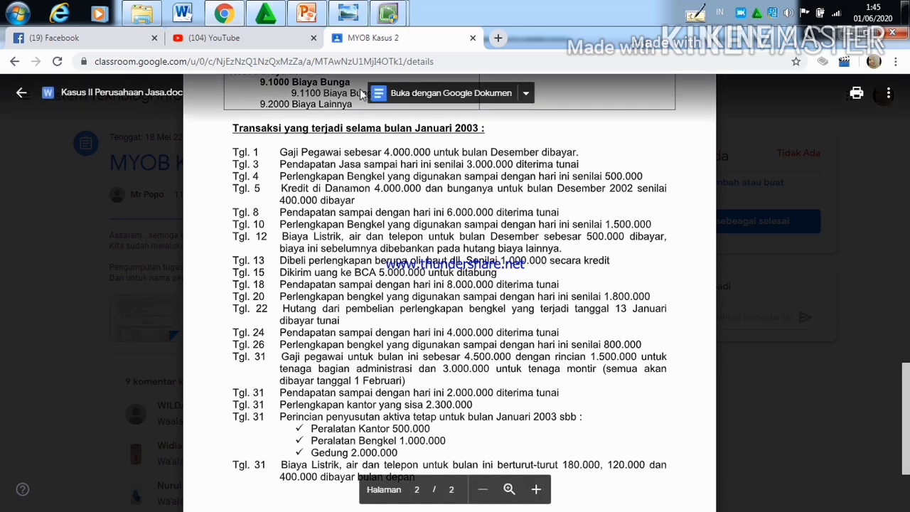
# Step: Switch back to the MYOB Record Journal Entry window and set the journal date to 05/01/2003
pyautogui.moveTo(384, 17)
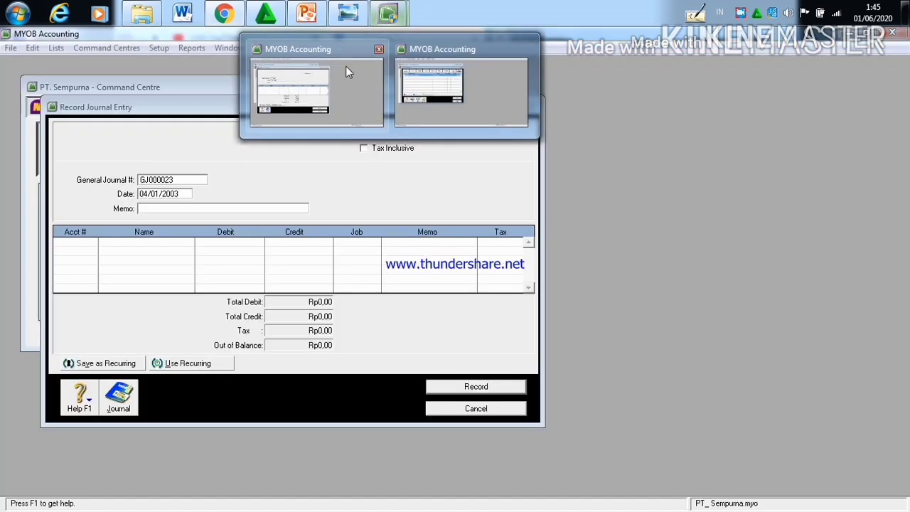
pyautogui.click(342, 71)
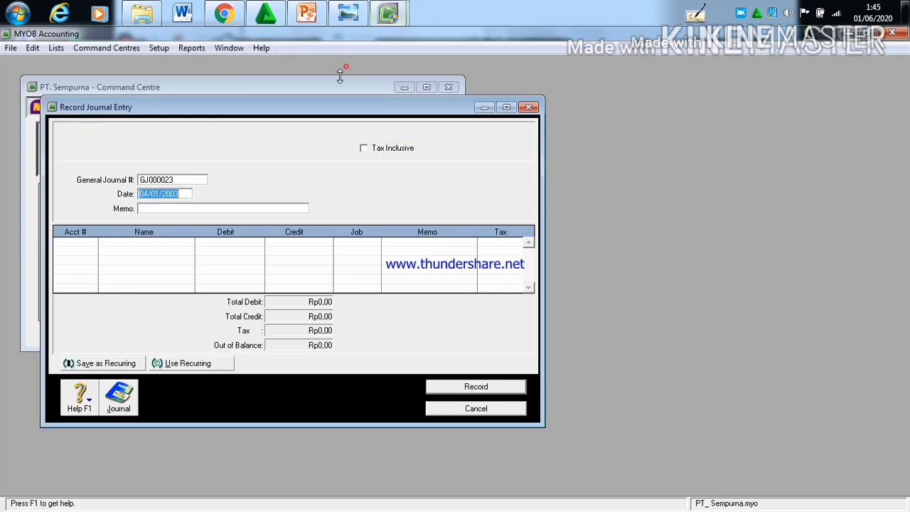
pyautogui.click(149, 196)
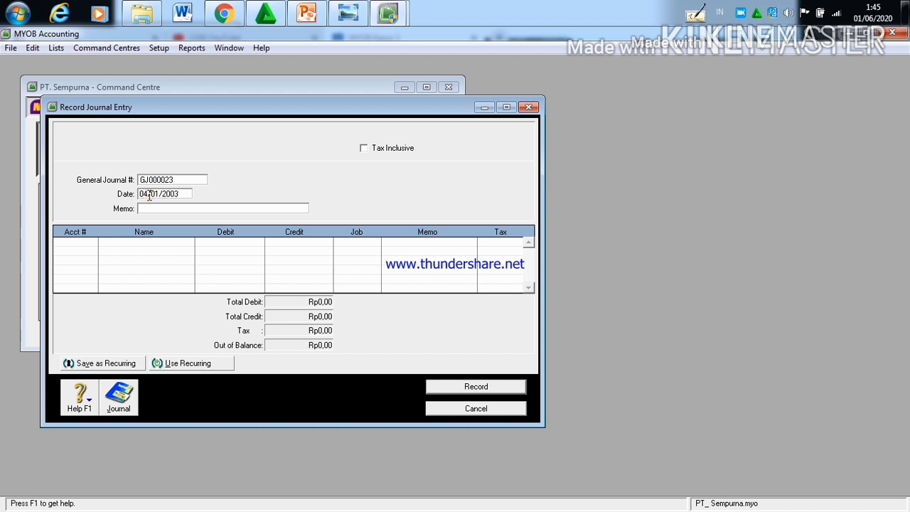
pyautogui.press('BackSpace')
pyautogui.write('5')
# Step: Assign account 2-2100 Hutang di Bank Danamon to the first line of the 05/01/2003 journal entry
pyautogui.click(92, 245)
pyautogui.click(92, 244)
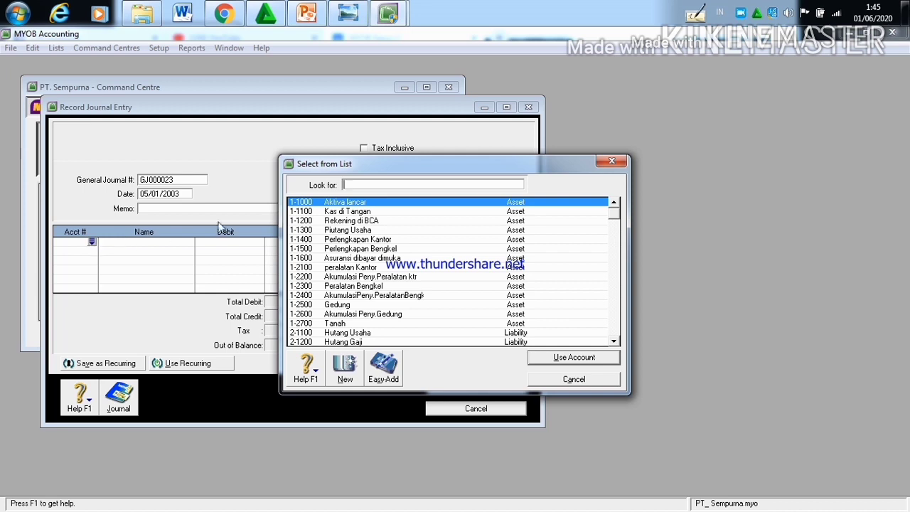
pyautogui.write('2')
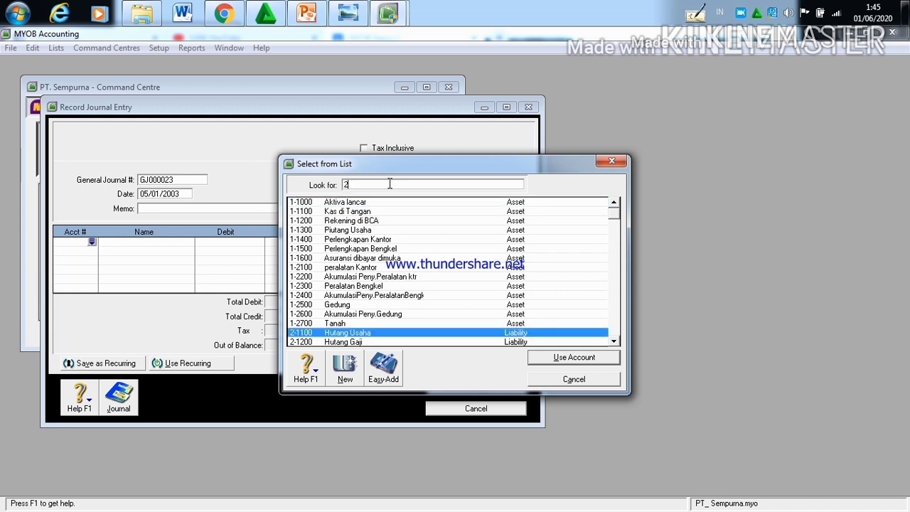
pyautogui.write('-2')
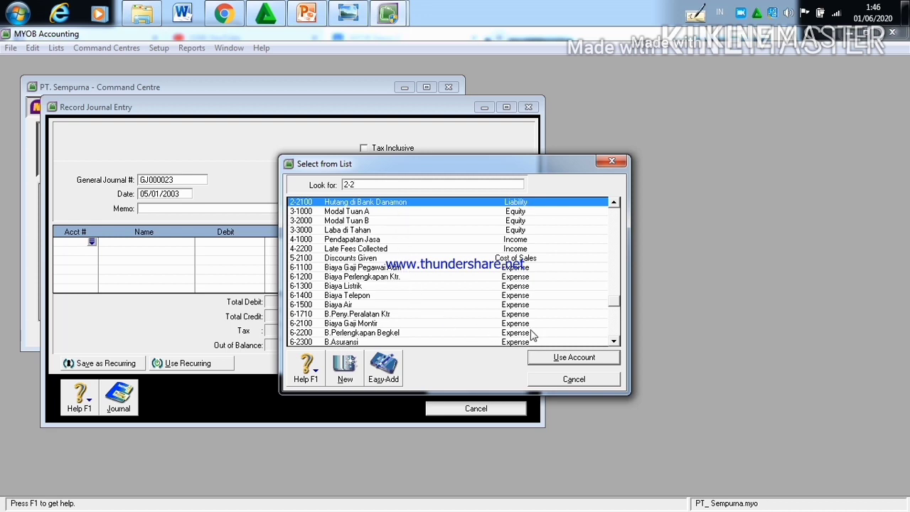
pyautogui.click(558, 357)
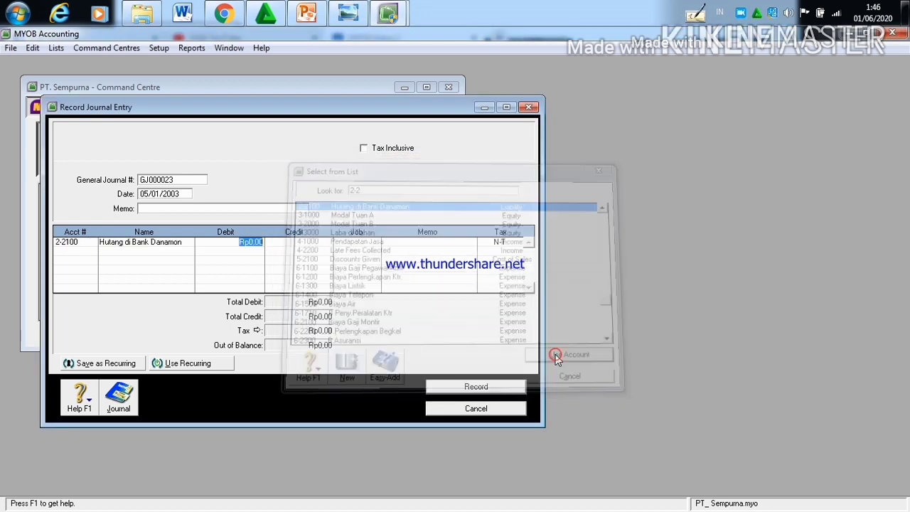
# Step: Set the debit amount of the Hutang di Bank Danamon line to Rp4.000.000
pyautogui.click(263, 243)
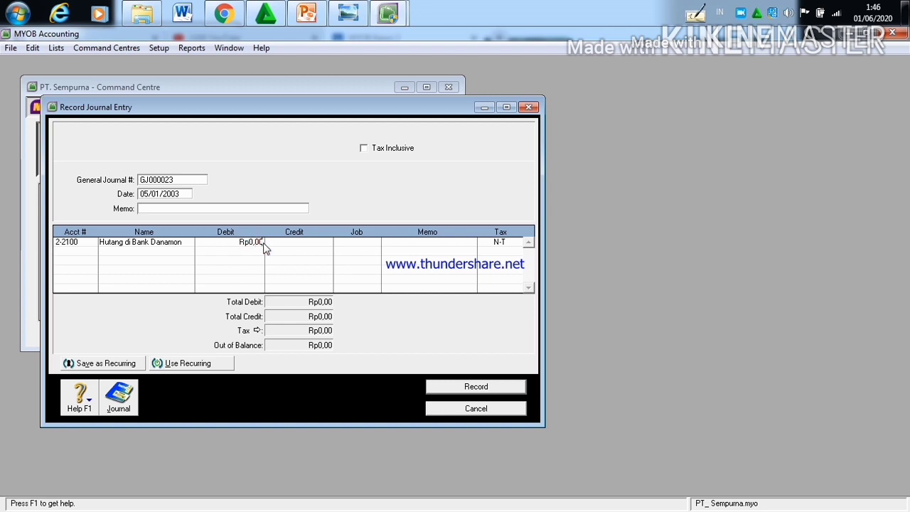
pyautogui.press('BackSpace')
pyautogui.press('BackSpace')
pyautogui.press('BackSpace')
pyautogui.press('BackSpace')
pyautogui.write('4.000.000')
# Step: Add account 1-1100 Kas di Tangan on the second line with a Rp4.000.000 credit
pyautogui.click(91, 253)
pyautogui.click(91, 253)
pyautogui.click(91, 253)
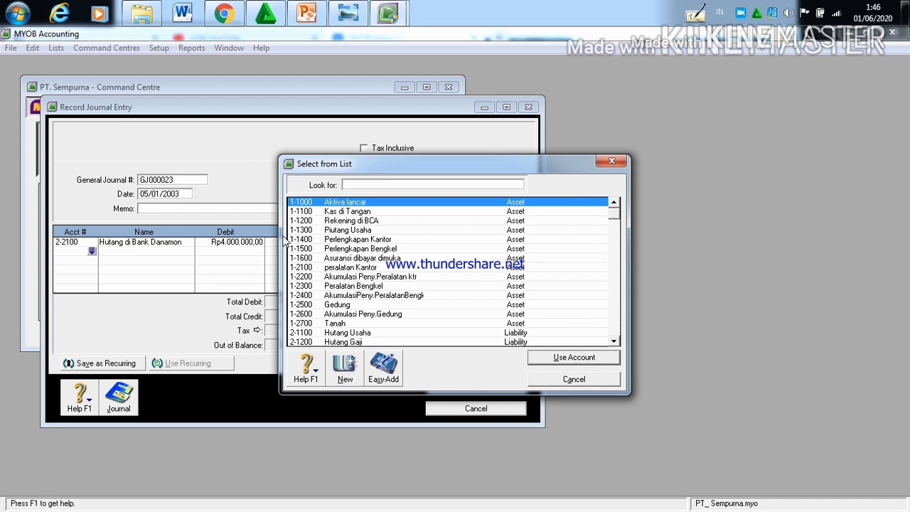
pyautogui.click(314, 212)
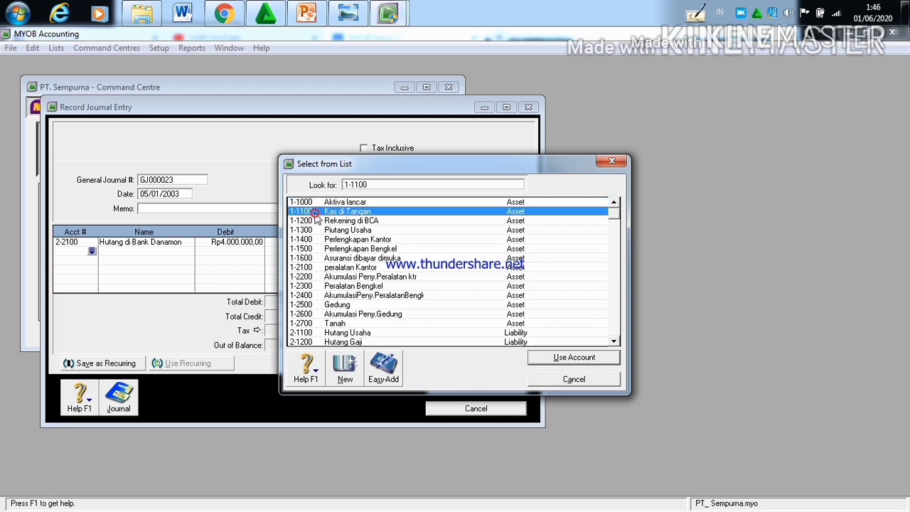
pyautogui.click(575, 358)
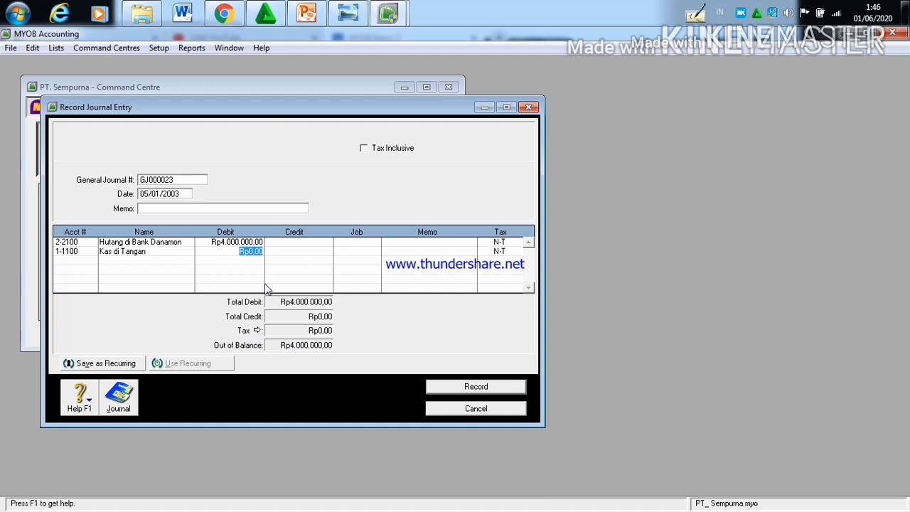
pyautogui.click(291, 254)
# Step: Assign account 9-1100 Biaya Bunga di Danamon to the third line of the journal entry
pyautogui.click(78, 263)
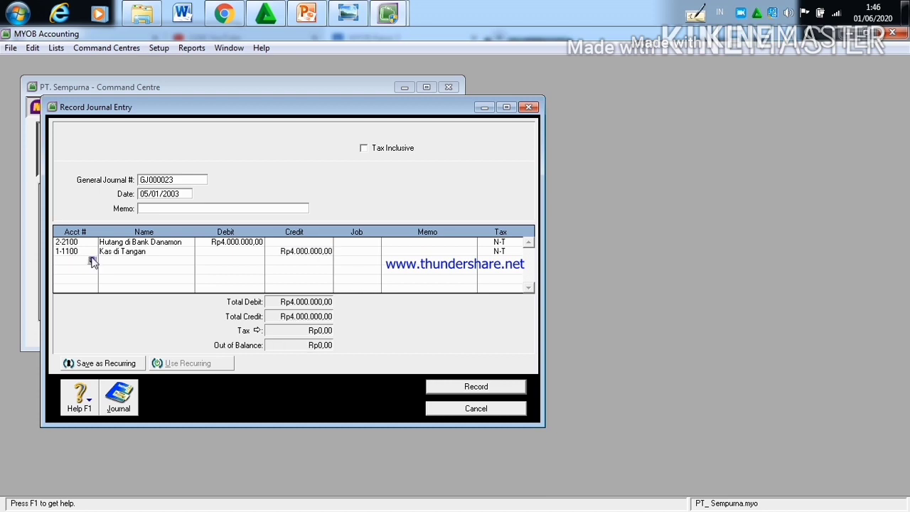
pyautogui.click(90, 261)
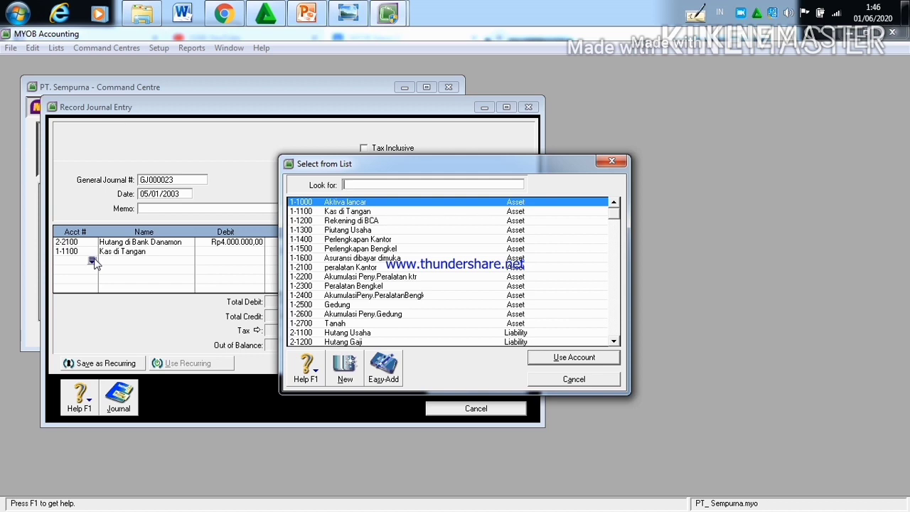
pyautogui.write('9-')
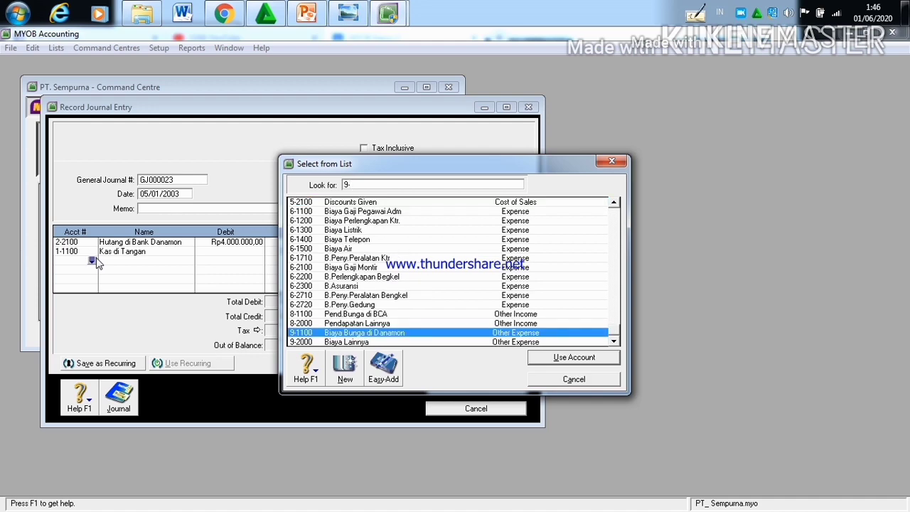
pyautogui.click(558, 356)
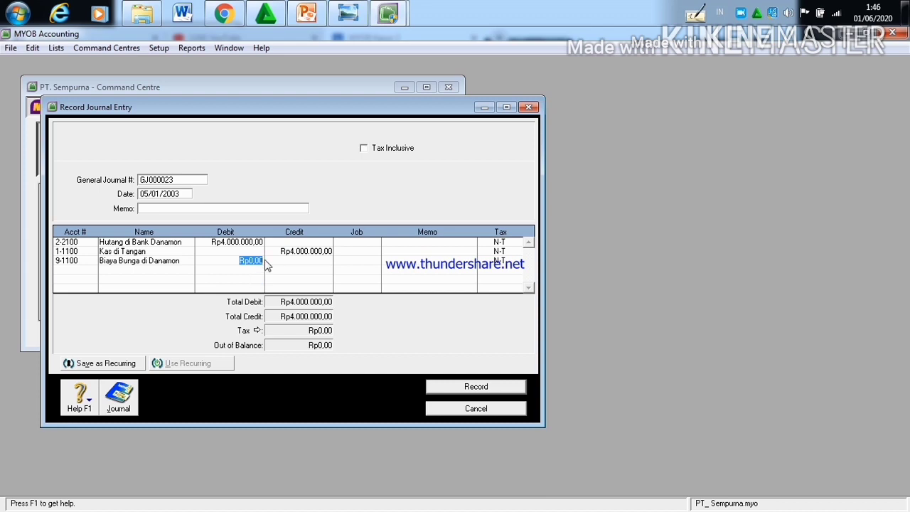
# Step: Set the debit amount of the Biaya Bunga di Danamon line to Rp400.000
pyautogui.click(262, 260)
pyautogui.press('BackSpace')
pyautogui.press('BackSpace')
pyautogui.press('BackSpace')
pyautogui.press('BackSpace')
pyautogui.write('4.00')
pyautogui.write('0.00')
pyautogui.click(240, 262)
pyautogui.click(239, 262)
pyautogui.click(240, 262)
pyautogui.click(240, 263)
pyautogui.press('BackSpace')
# Step: Add account 1-1100 Kas di Tangan on the fourth line with a Rp400.000 credit and record the journal entry
pyautogui.click(92, 273)
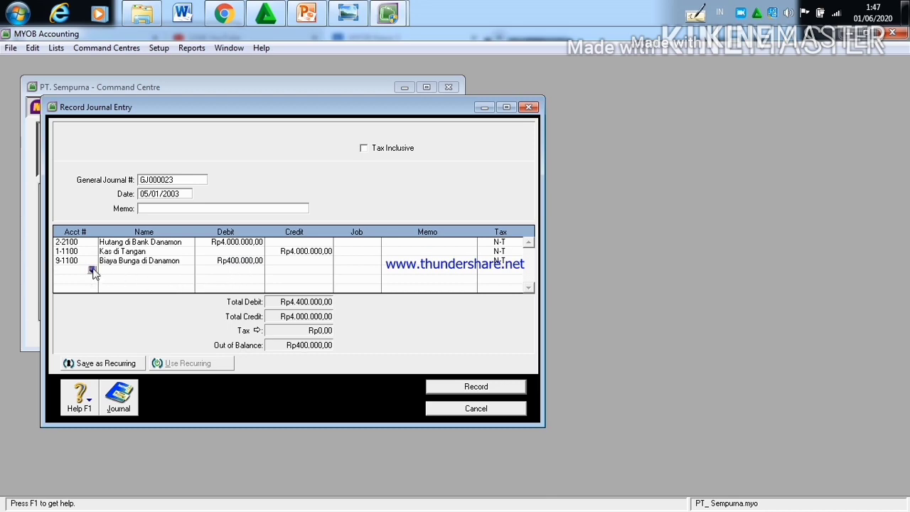
pyautogui.click(92, 270)
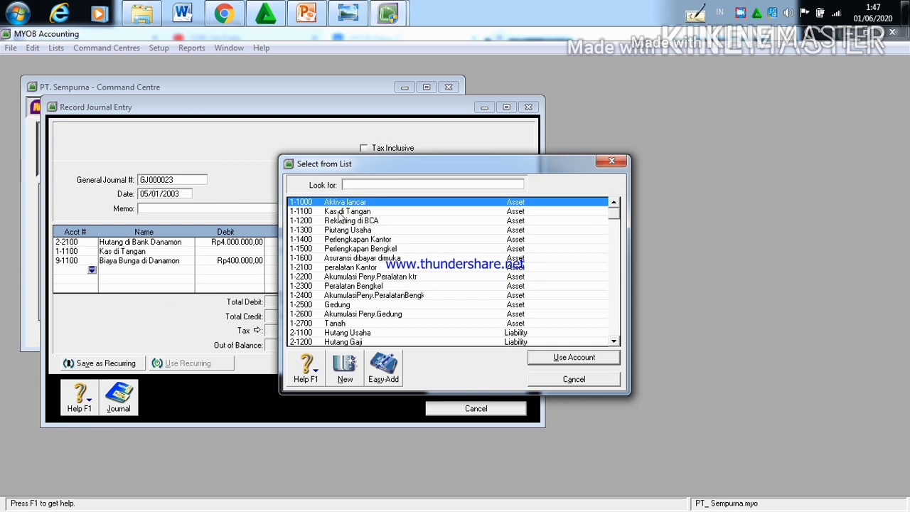
pyautogui.click(340, 212)
pyautogui.click(561, 358)
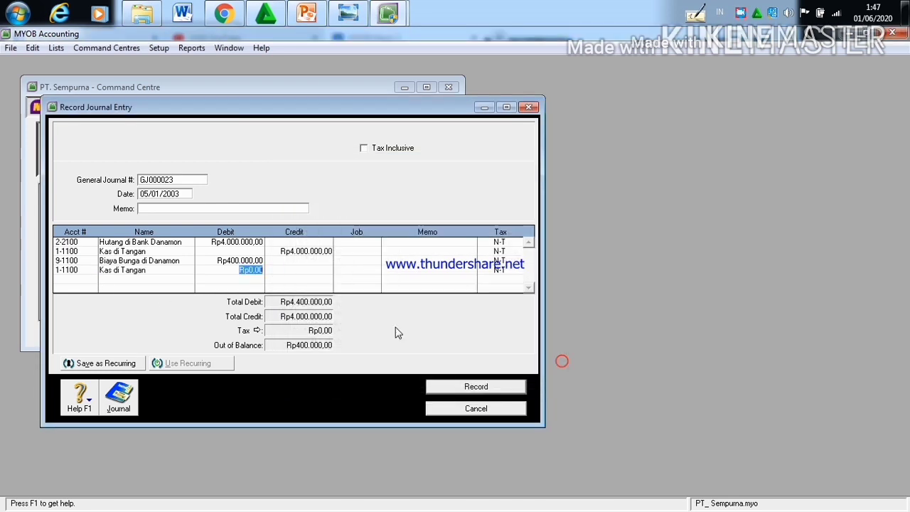
pyautogui.press('Tab')
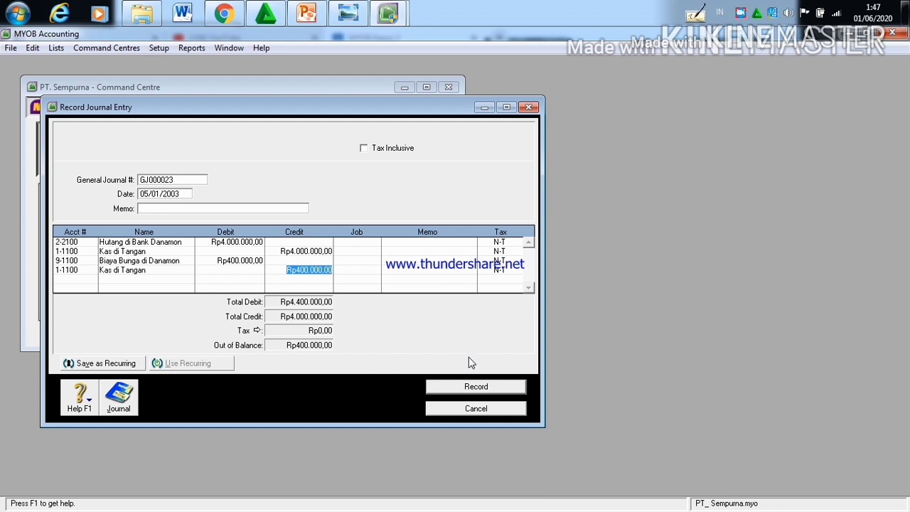
pyautogui.click(470, 386)
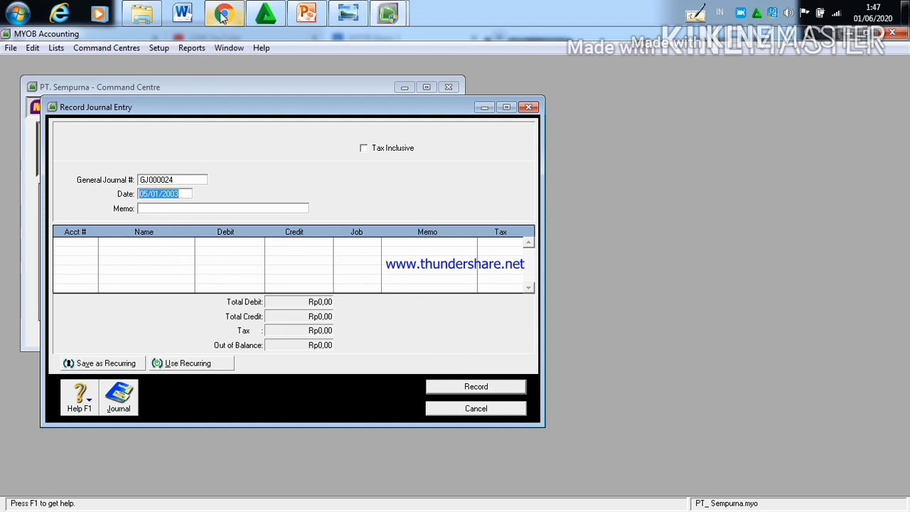
# Step: Read the 8 January transaction in the Kasus II document in Chrome and set the new MYOB journal entry's date to 08/01/2003
pyautogui.moveTo(224, 16)
pyautogui.click(221, 41)
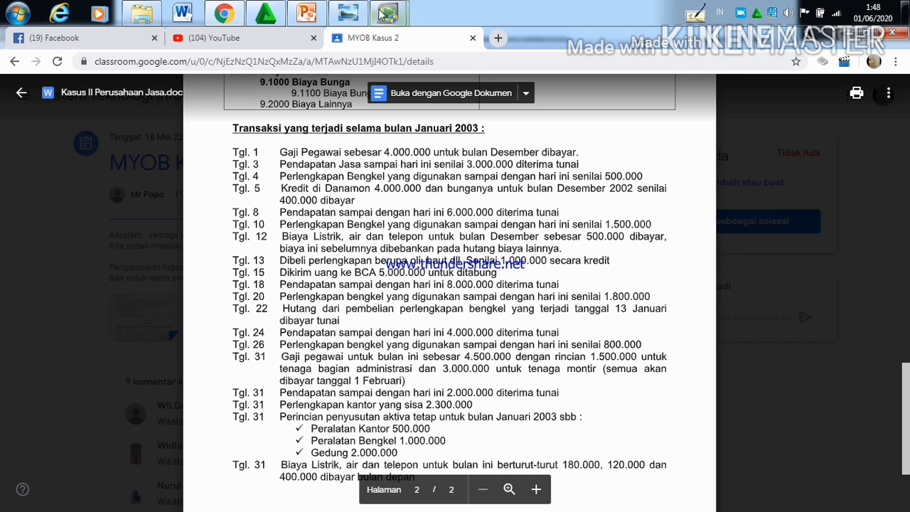
pyautogui.moveTo(384, 15)
pyautogui.click(345, 110)
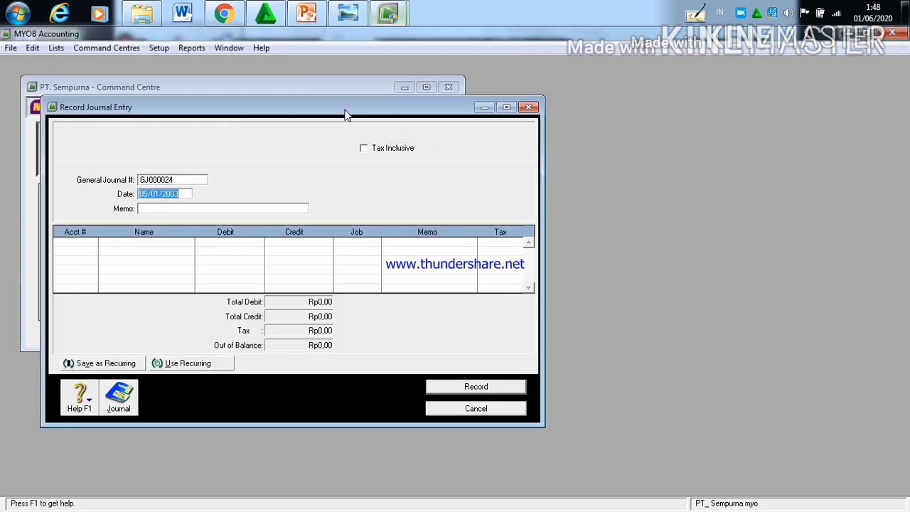
pyautogui.click(147, 194)
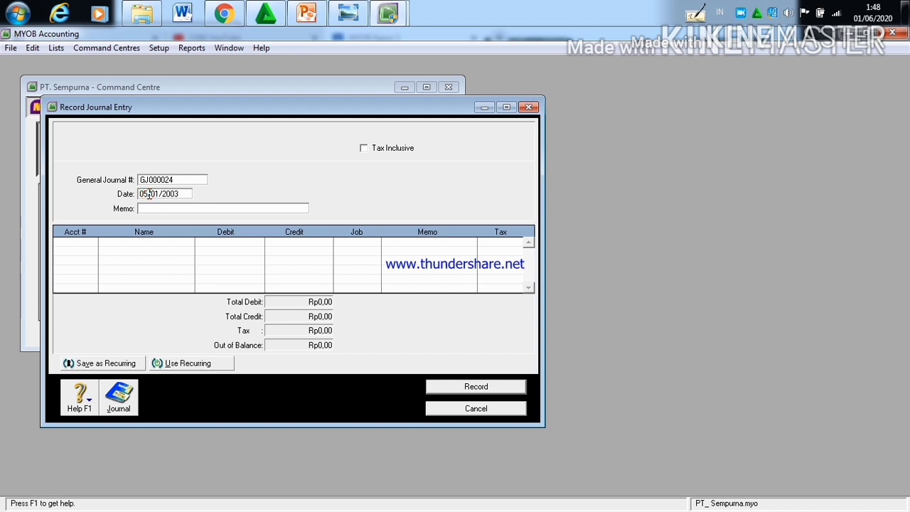
pyautogui.press('BackSpace')
pyautogui.write('8')
# Step: Assign account 1-1100 Kas di Tangan to the first line of the 08/01/2003 journal entry
pyautogui.click(91, 245)
pyautogui.click(89, 242)
pyautogui.click(91, 242)
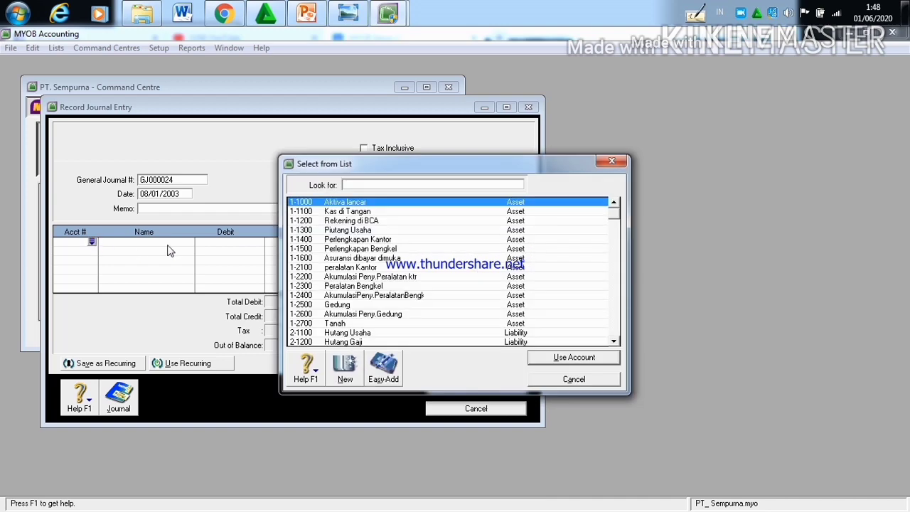
pyautogui.click(331, 212)
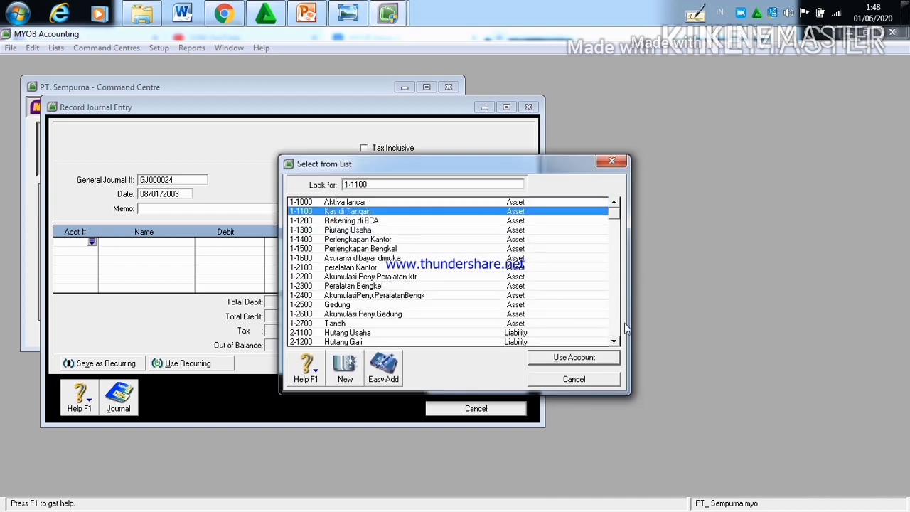
pyautogui.click(588, 357)
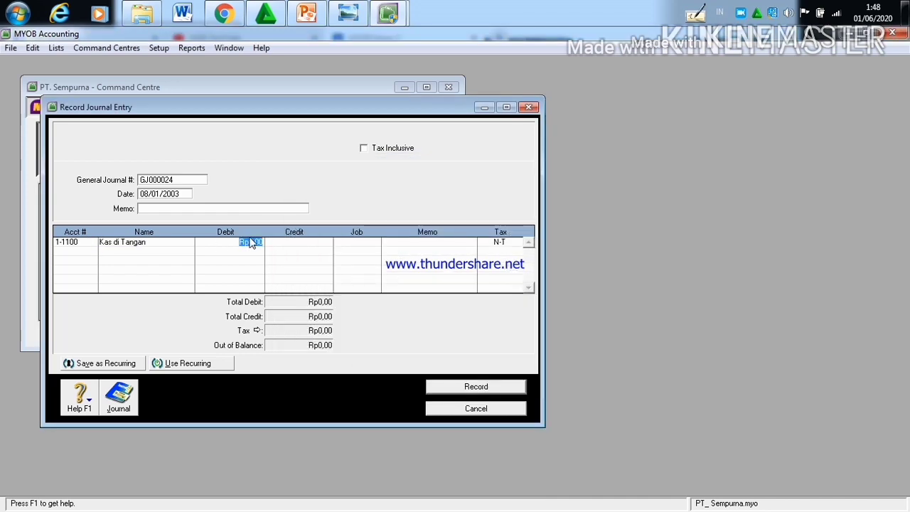
# Step: Set the debit amount of the Kas di Tangan line to Rp6.000.000
pyautogui.click(262, 245)
pyautogui.press('BackSpace')
pyautogui.press('BackSpace')
pyautogui.press('BackSpace')
pyautogui.press('BackSpace')
pyautogui.write('6.000.000')
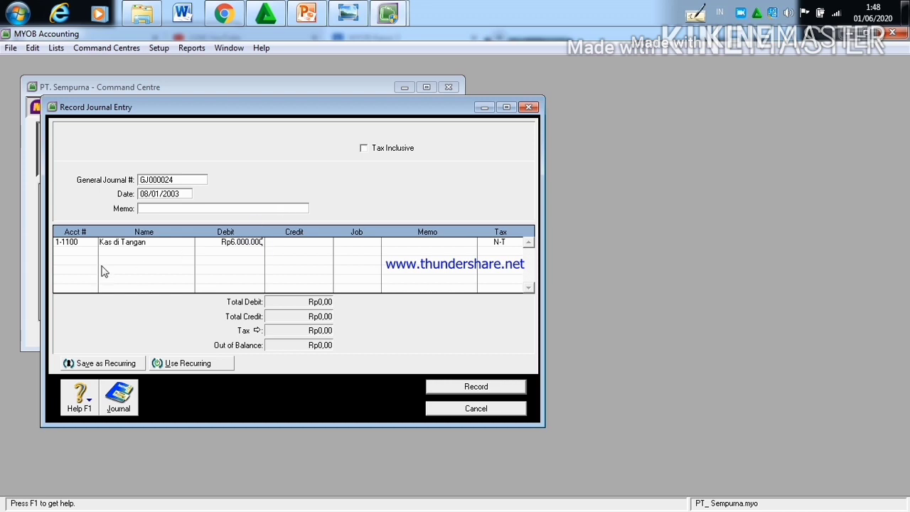
# Step: Add account 4-1000 Pendapatan Jasa on the second line with a Rp6.000.000 credit and record the journal entry
pyautogui.click(81, 246)
pyautogui.click(85, 260)
pyautogui.click(91, 251)
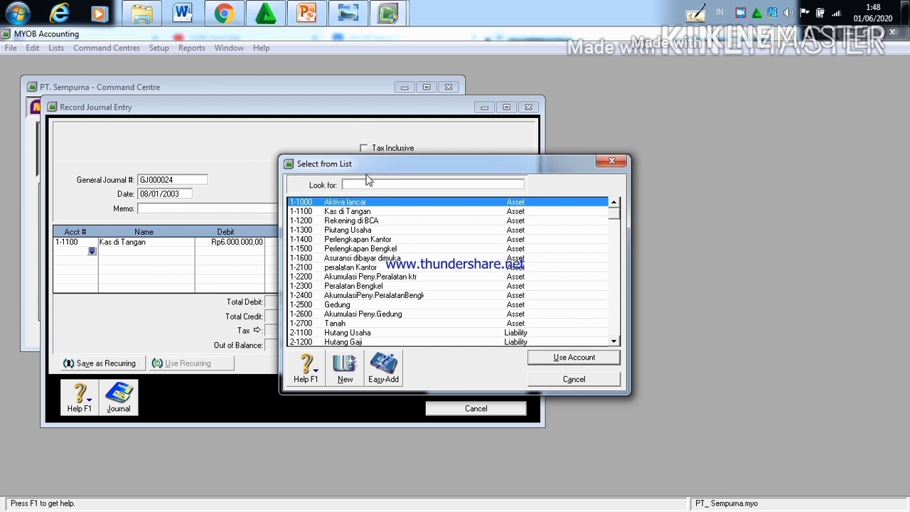
pyautogui.write('4')
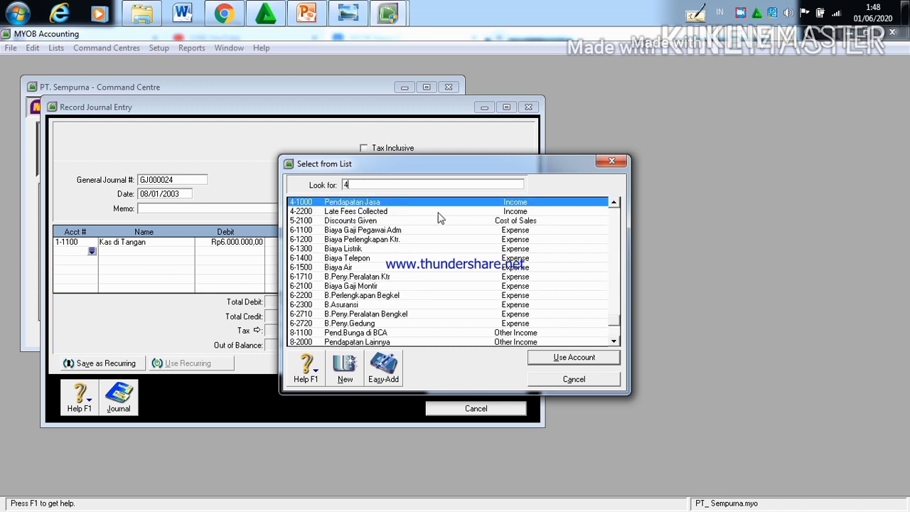
pyautogui.click(605, 356)
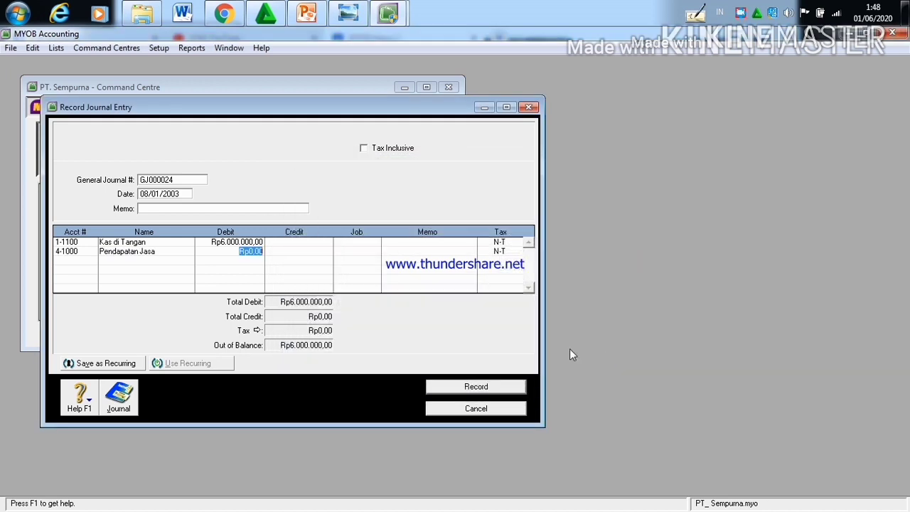
pyautogui.click(310, 251)
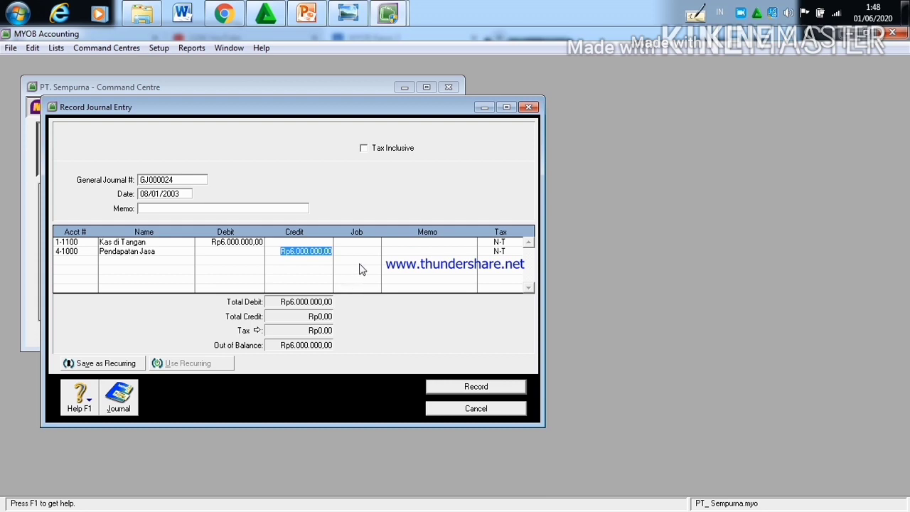
pyautogui.click(481, 388)
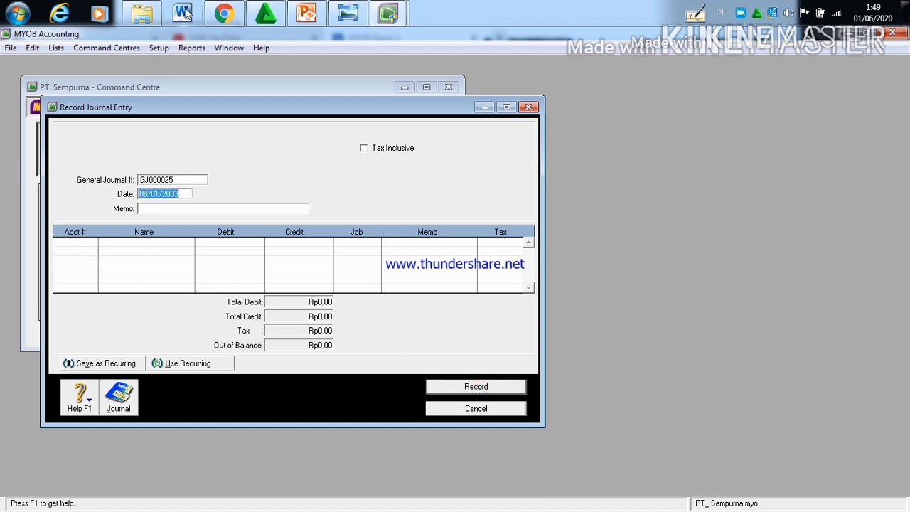
# Step: Read the 10 January transaction in the Kasus II document in Chrome and set the new MYOB journal entry's date to 10/01/2003
pyautogui.click(214, 5)
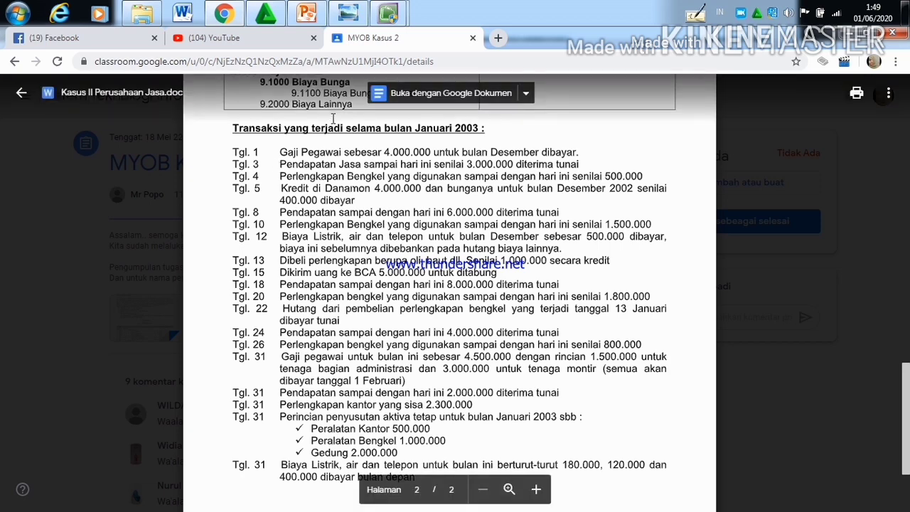
pyautogui.moveTo(382, 6)
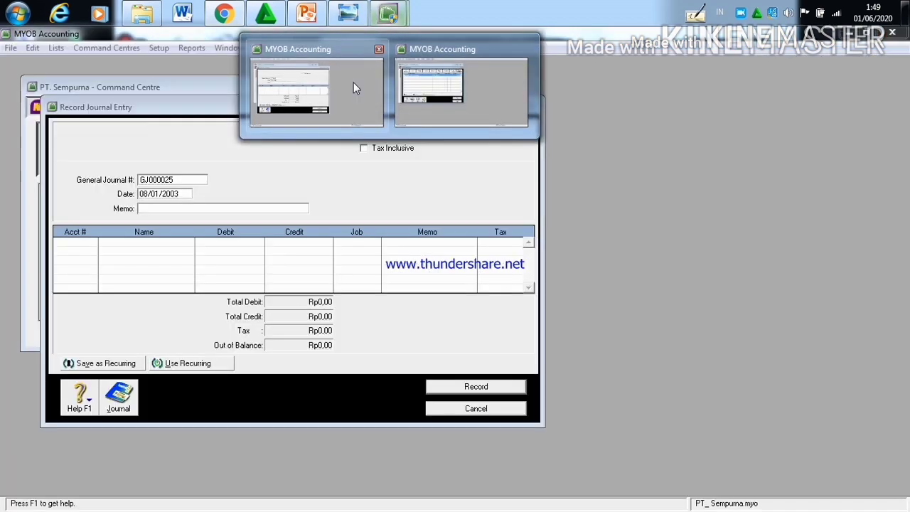
pyautogui.click(353, 83)
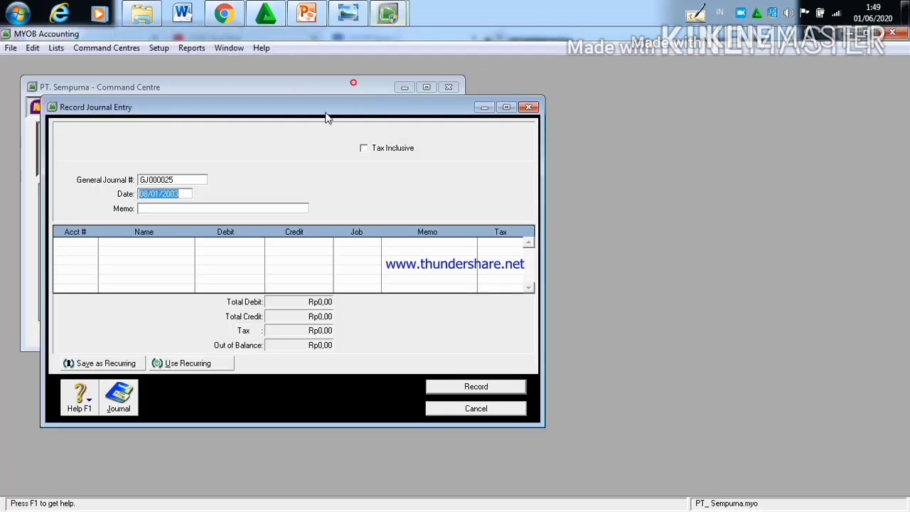
pyautogui.click(145, 196)
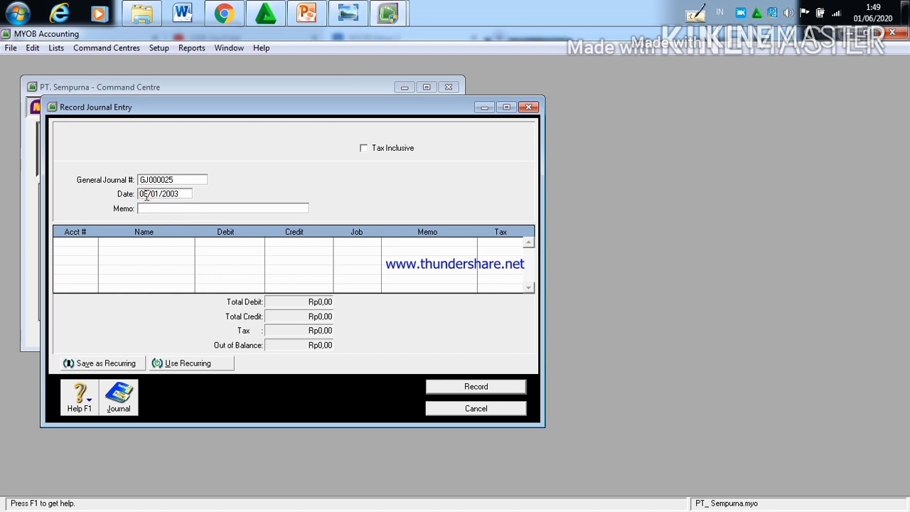
pyautogui.press('BackSpace')
pyautogui.press('BackSpace')
pyautogui.write('10')
# Step: Assign account 6-2200 B.Perlengkapan Begkel to the first line of the 10/01/2003 journal entry
pyautogui.click(89, 245)
pyautogui.click(91, 243)
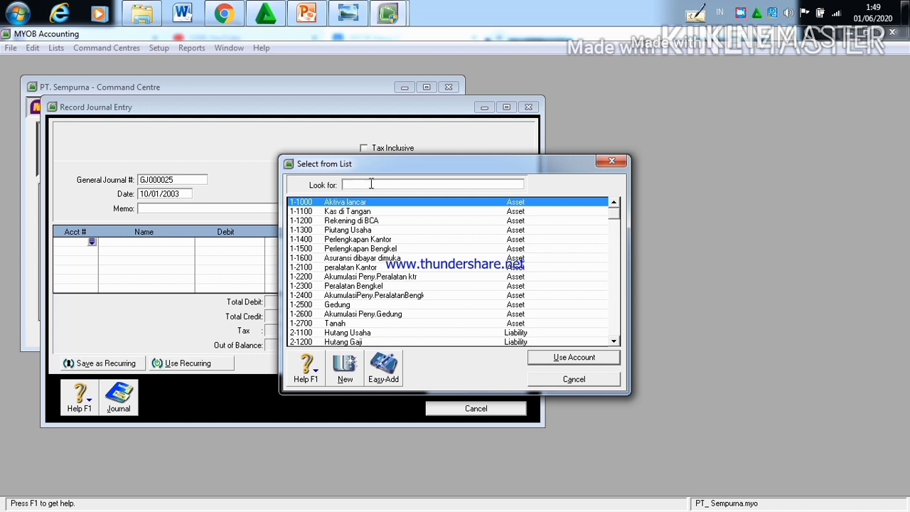
pyautogui.write('6-22')
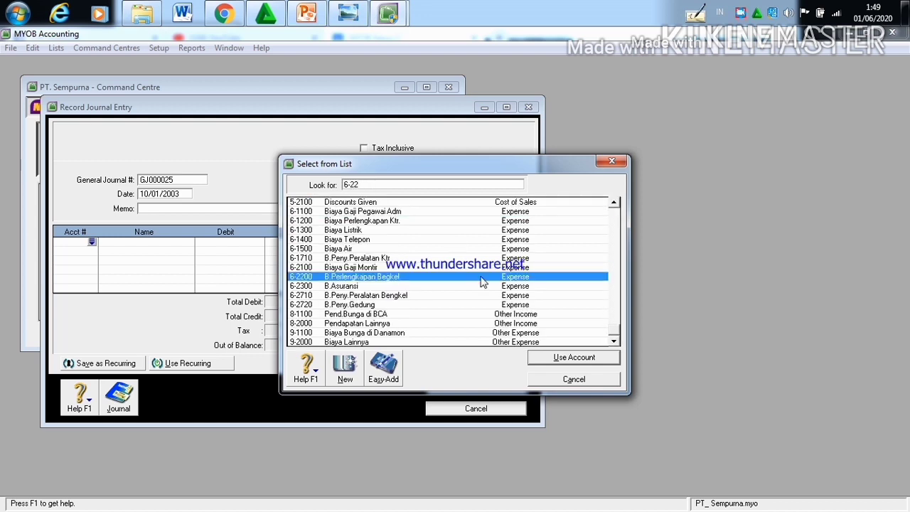
pyautogui.click(573, 357)
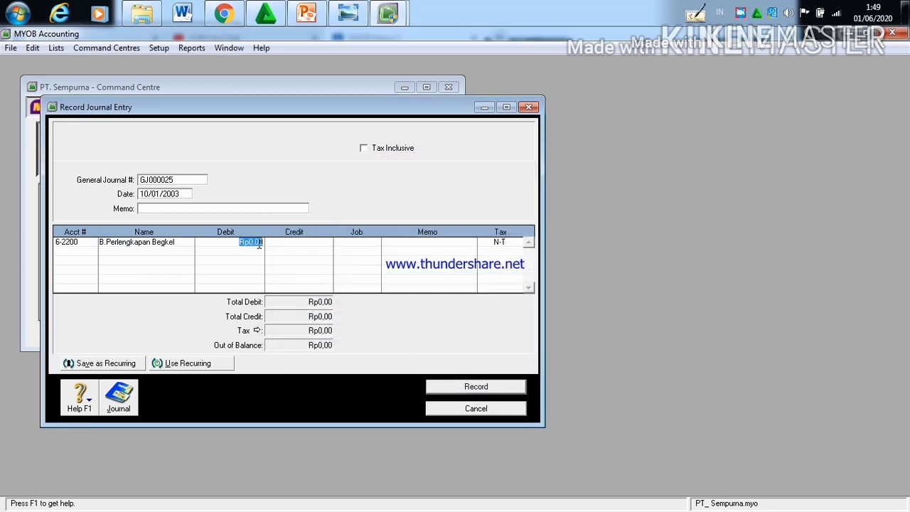
# Step: Set the debit amount of the B.Perlengkapan Begkel line to Rp1.500.000
pyautogui.click(263, 243)
pyautogui.press('BackSpace')
pyautogui.press('BackSpace')
pyautogui.press('BackSpace')
pyautogui.press('BackSpace')
pyautogui.write('1.500.000')
# Step: Add account 1-1500 Perlengkapan Bengkel on the second line with a Rp1.500.000 credit and record the journal entry
pyautogui.click(86, 252)
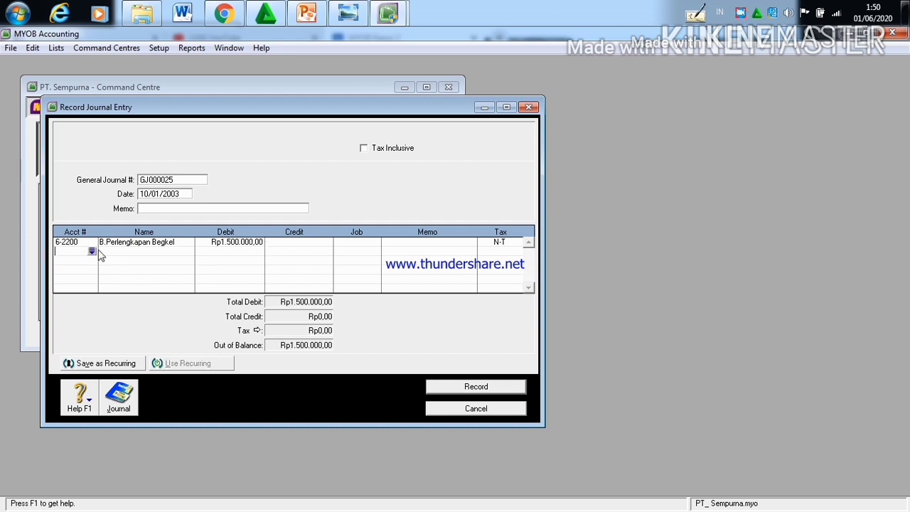
pyautogui.click(92, 252)
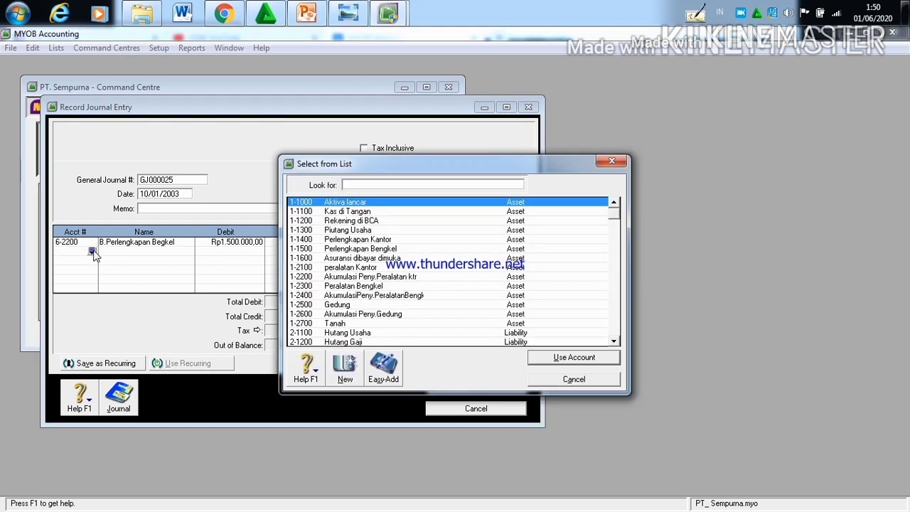
pyautogui.click(344, 248)
pyautogui.click(602, 358)
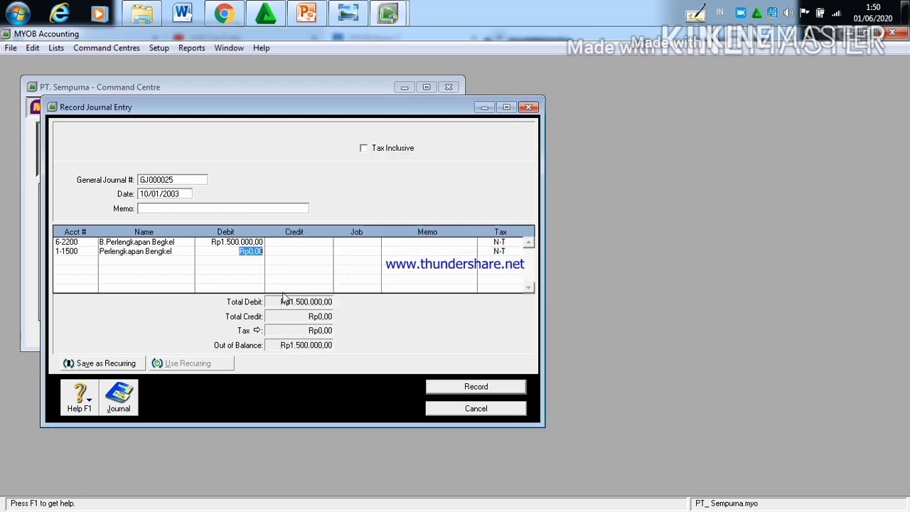
pyautogui.click(305, 251)
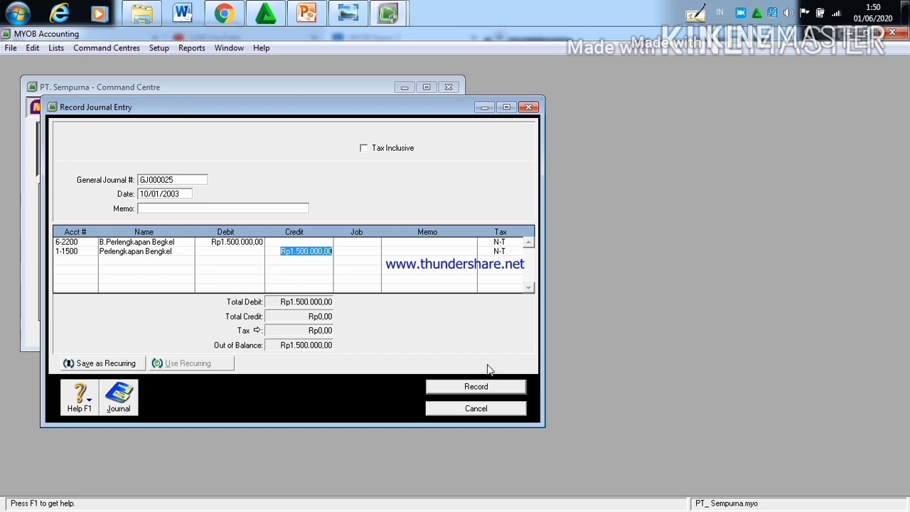
pyautogui.click(488, 387)
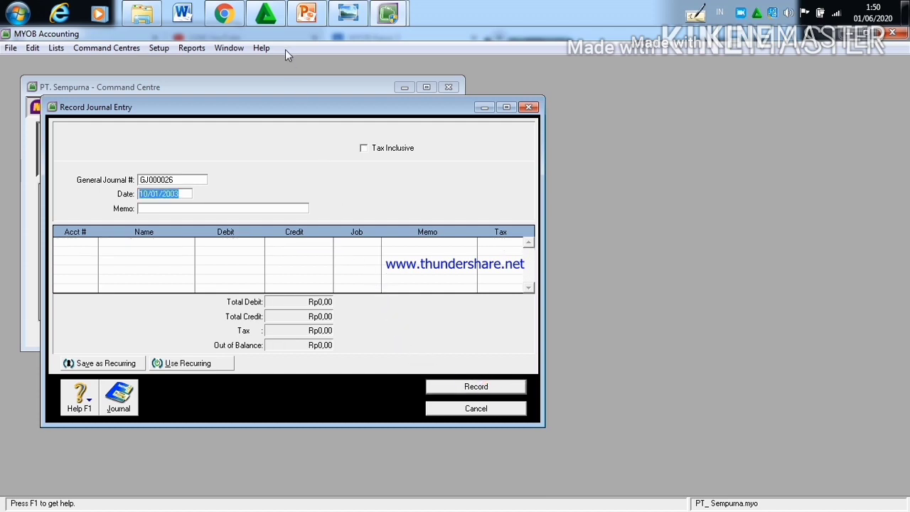
# Step: Read the 12 January transaction in the Kasus II document in Chrome and set the new MYOB journal entry's date to 12/01/2003
pyautogui.click(226, 16)
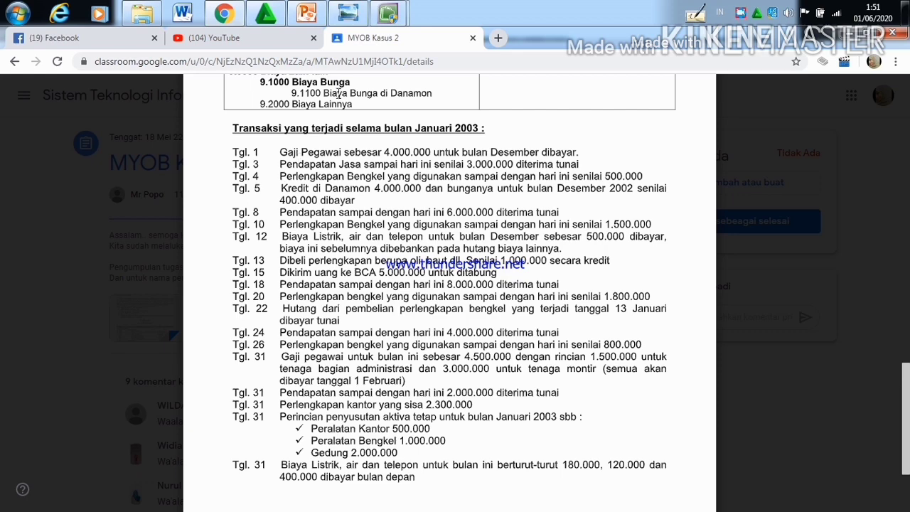
pyautogui.moveTo(388, 14)
pyautogui.click(342, 117)
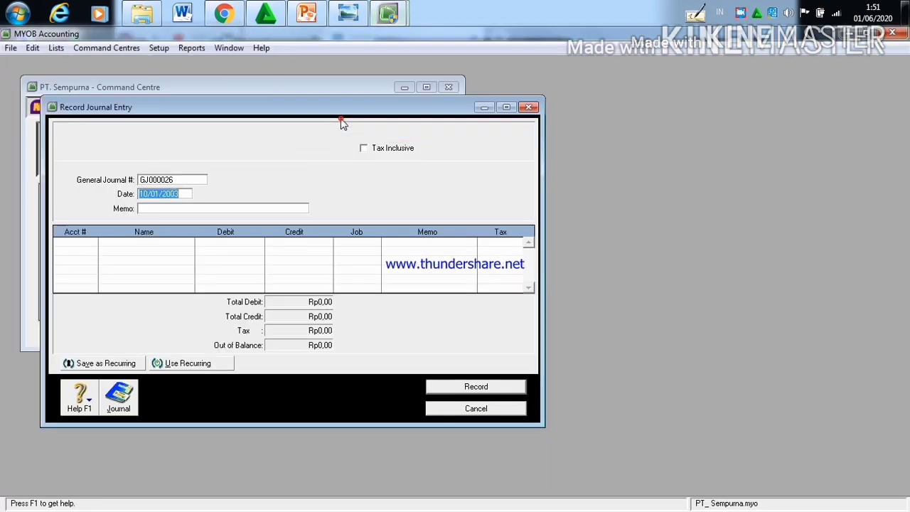
pyautogui.click(149, 196)
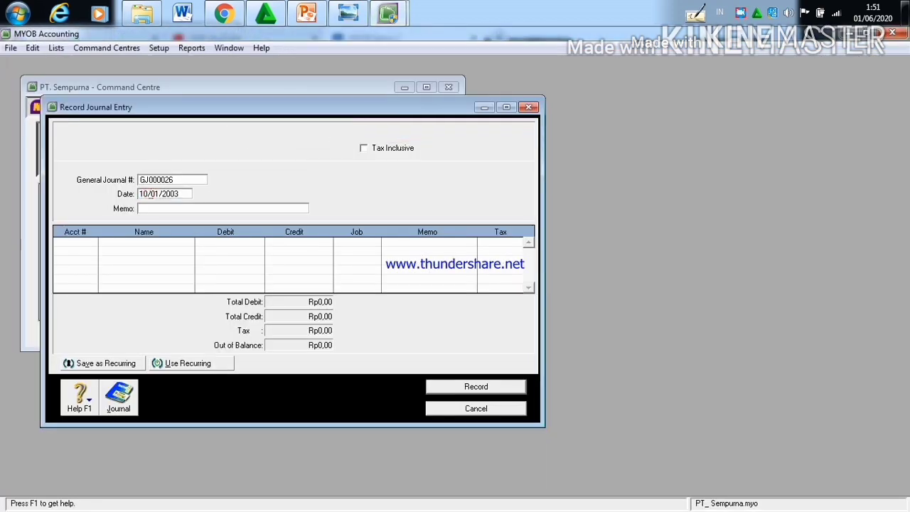
pyautogui.press('BackSpace')
pyautogui.write('2')
# Step: Assign account 2-1400 Hutang Biaya Lainnya to the first line of the 12/01/2003 journal entry
pyautogui.click(88, 243)
pyautogui.click(168, 207)
pyautogui.click(67, 241)
pyautogui.click(89, 239)
pyautogui.click(92, 242)
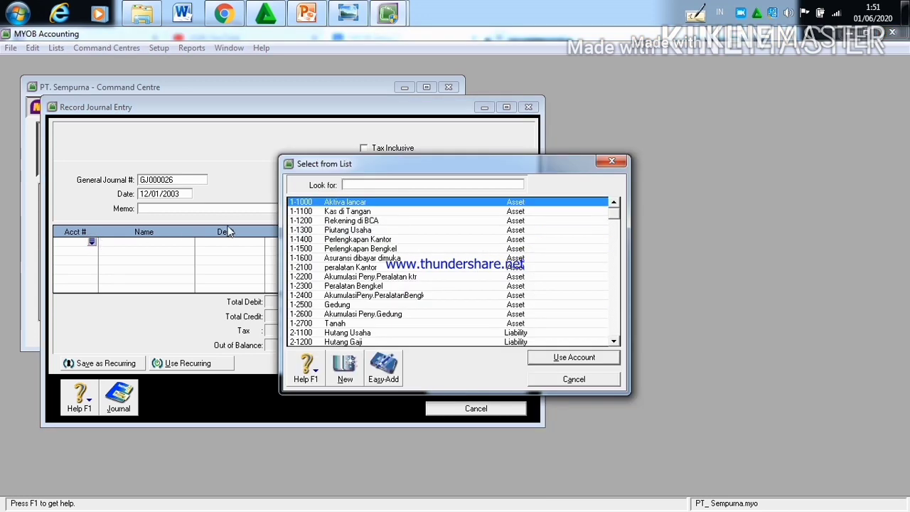
pyautogui.write('2')
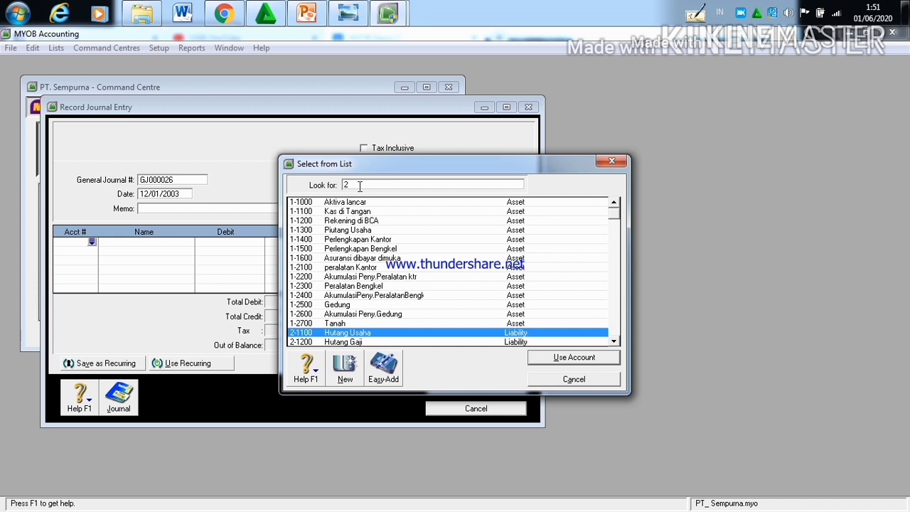
pyautogui.write('-14')
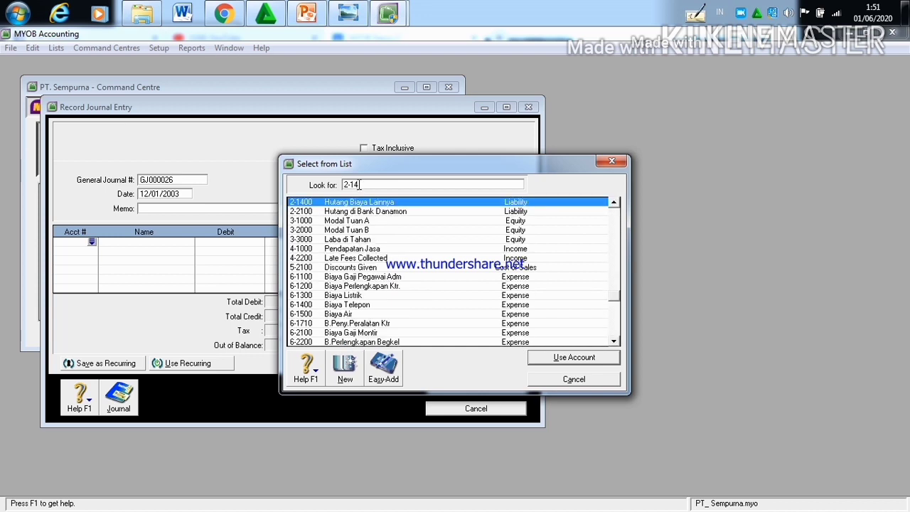
pyautogui.click(570, 357)
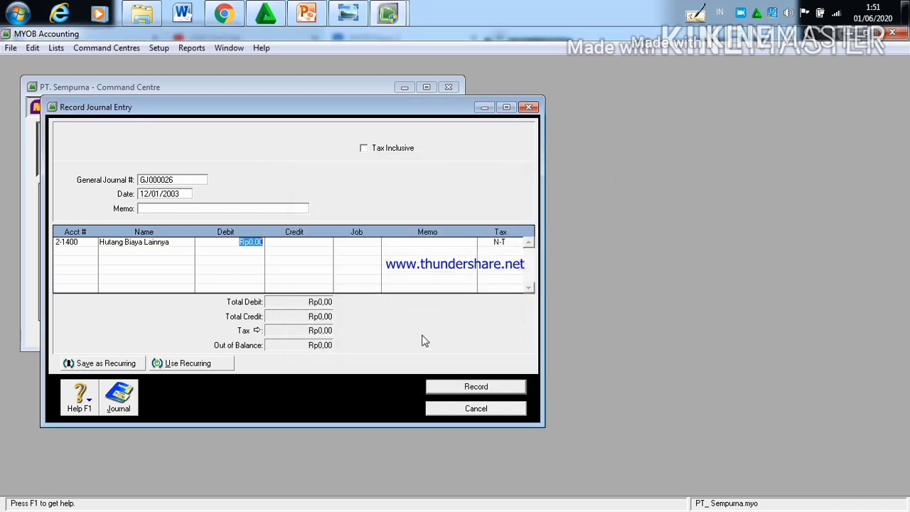
# Step: Set the debit amount of the Hutang Biaya Lainnya line to Rp500.000
pyautogui.click(261, 241)
pyautogui.press('BackSpace')
pyautogui.press('BackSpace')
pyautogui.press('BackSpace')
pyautogui.press('BackSpace')
pyautogui.write('5.00')
pyautogui.press('BackSpace')
pyautogui.press('BackSpace')
pyautogui.press('BackSpace')
pyautogui.write('00.000')
# Step: Add account 1-1100 Kas di Tangan on the second line with a Rp500.000 credit and record the journal entry
pyautogui.click(81, 252)
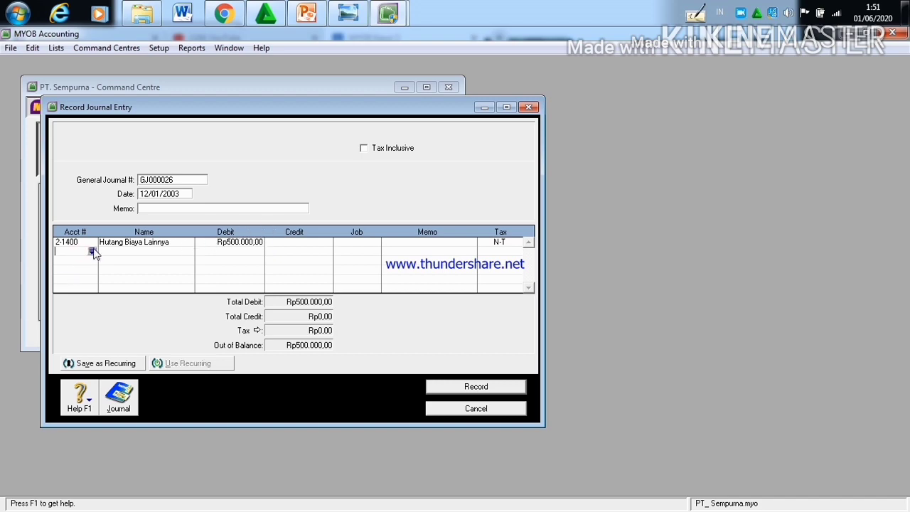
pyautogui.click(92, 252)
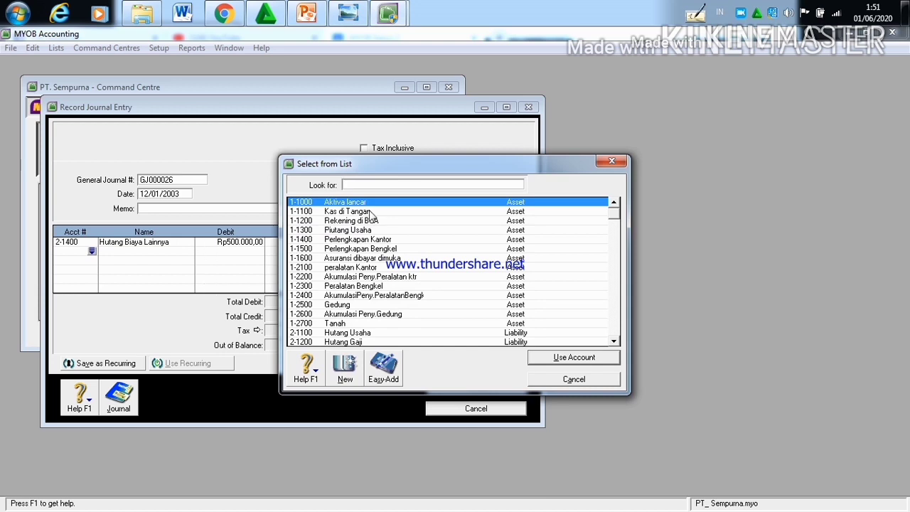
pyautogui.write('1-1100')
pyautogui.click(599, 359)
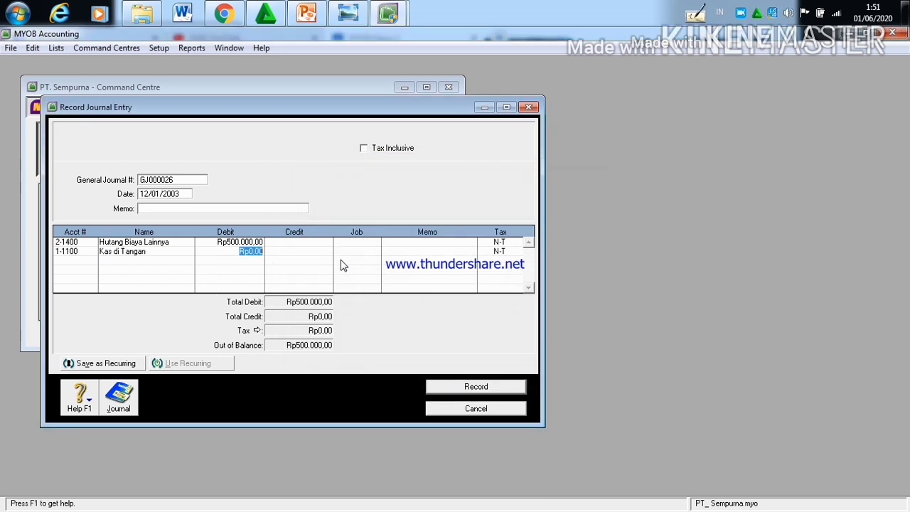
pyautogui.click(290, 251)
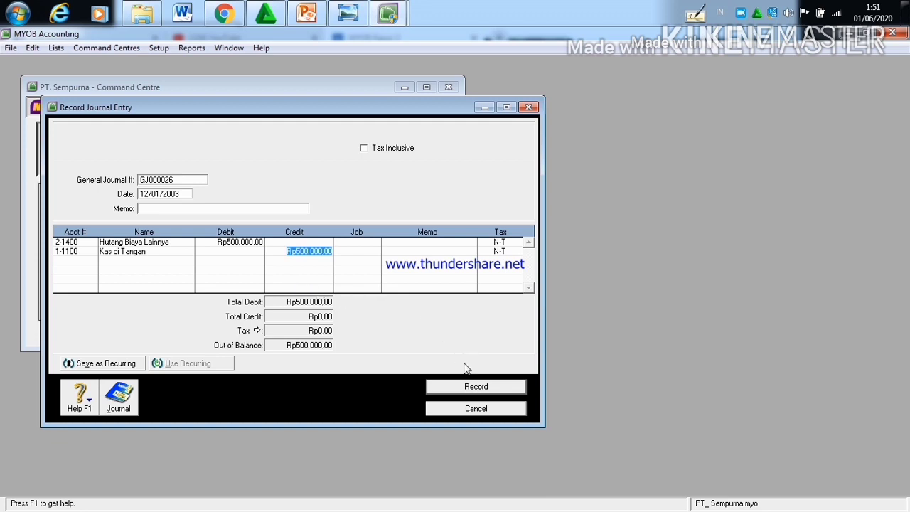
pyautogui.click(468, 388)
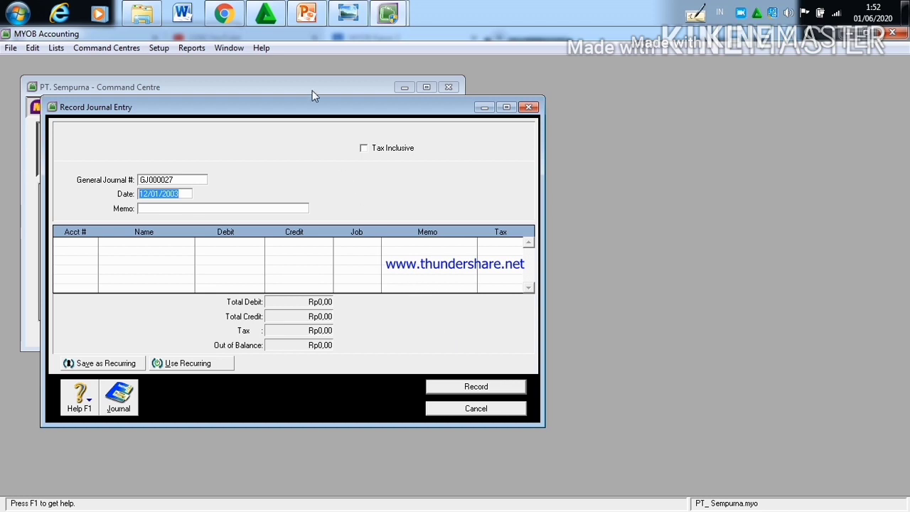
# Step: Read the 13 January transaction in the Kasus II document in Chrome and set the new MYOB journal entry's date to 13/01/2003
pyautogui.moveTo(224, 16)
pyautogui.click(230, 80)
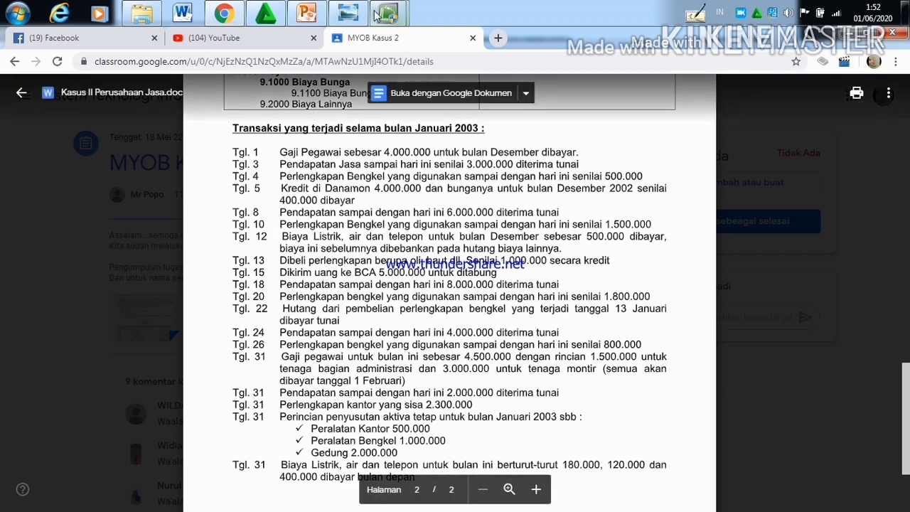
pyautogui.moveTo(375, 16)
pyautogui.click(343, 89)
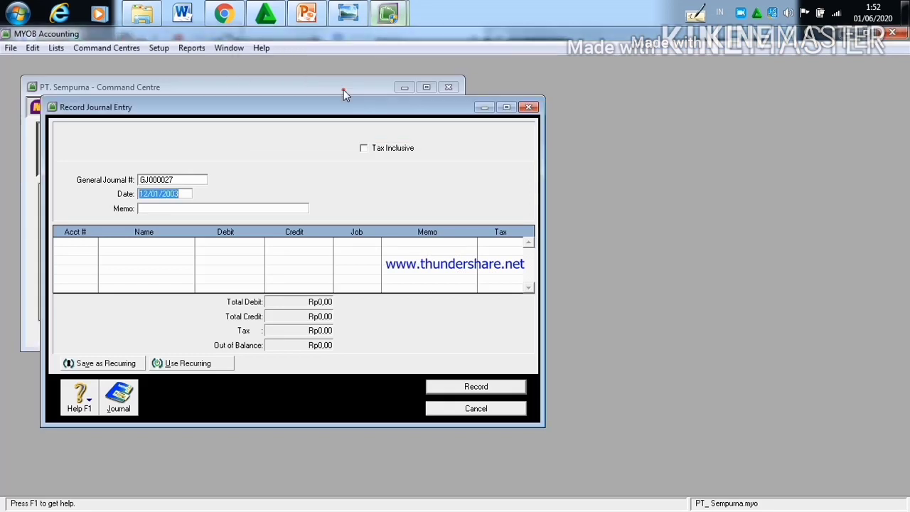
pyautogui.click(147, 193)
pyautogui.press('BackSpace')
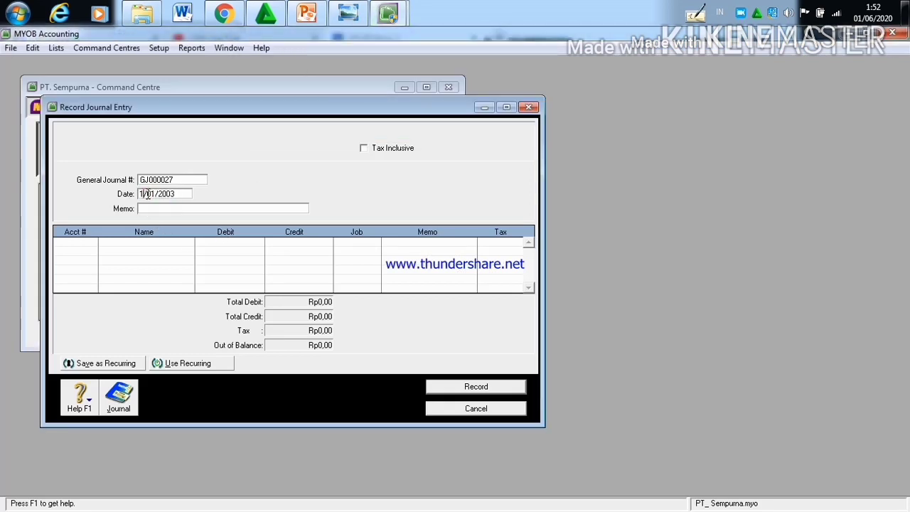
pyautogui.write('3')
# Step: Assign account 1-1500 Perlengkapan Bengkel to the first line of the 13/01/2003 journal entry
pyautogui.click(90, 243)
pyautogui.click(93, 240)
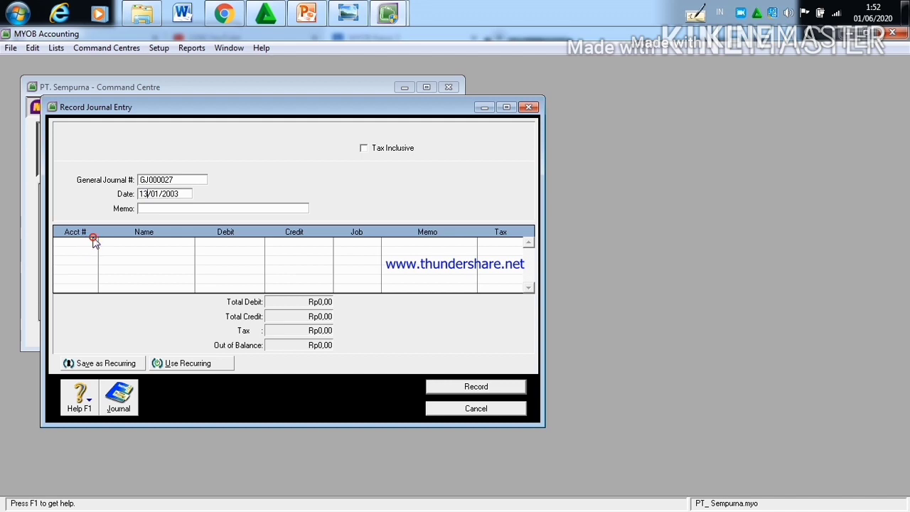
pyautogui.click(93, 241)
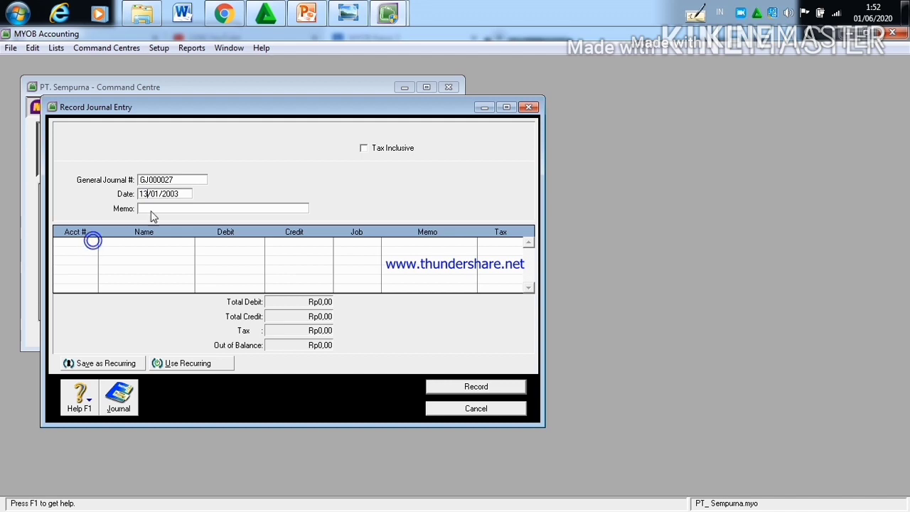
pyautogui.click(92, 241)
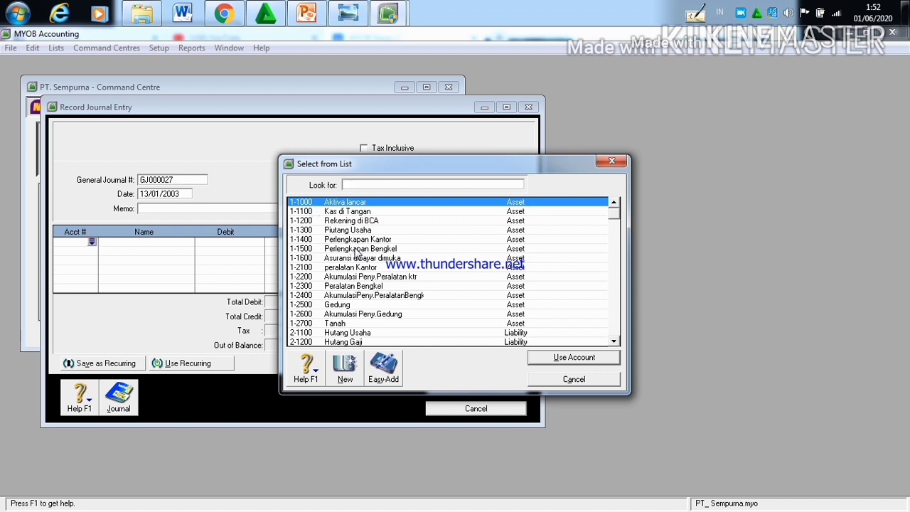
pyautogui.write('1-1500')
pyautogui.click(582, 357)
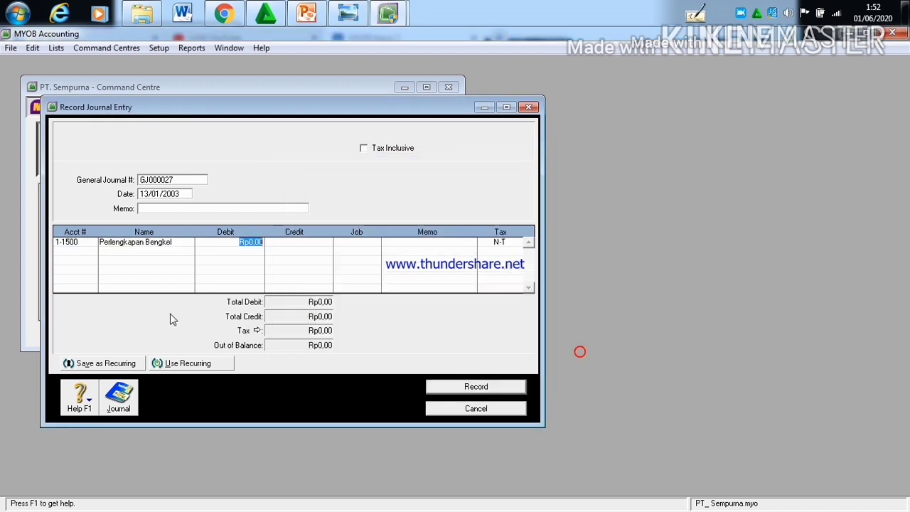
# Step: Set the debit amount of the Perlengkapan Bengkel line to Rp1.000.000
pyautogui.click(262, 243)
pyautogui.press('BackSpace')
pyautogui.press('BackSpace')
pyautogui.press('BackSpace')
pyautogui.press('BackSpace')
pyautogui.write('1')
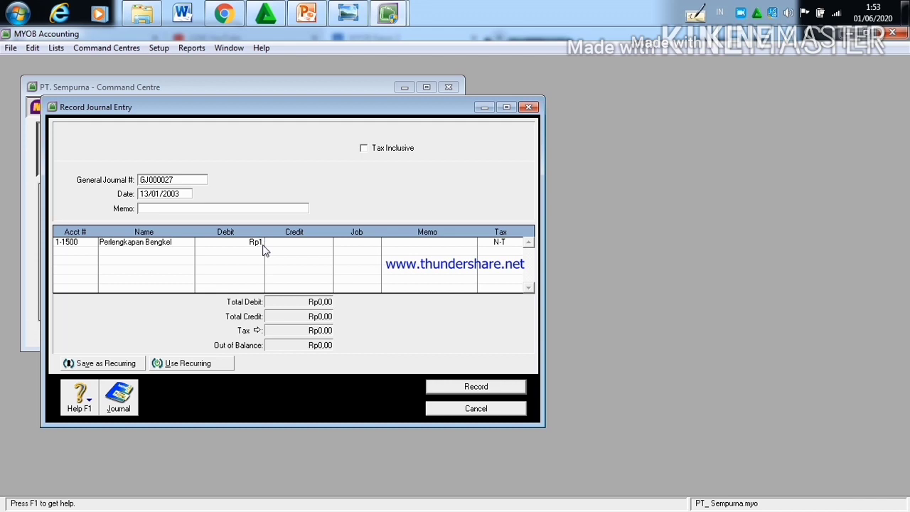
pyautogui.write('.000.000')
# Step: Assign the linked payable account 2-1100 Hutang Usaha to the second line of the 13/01/2003 journal entry
pyautogui.click(77, 251)
pyautogui.click(91, 250)
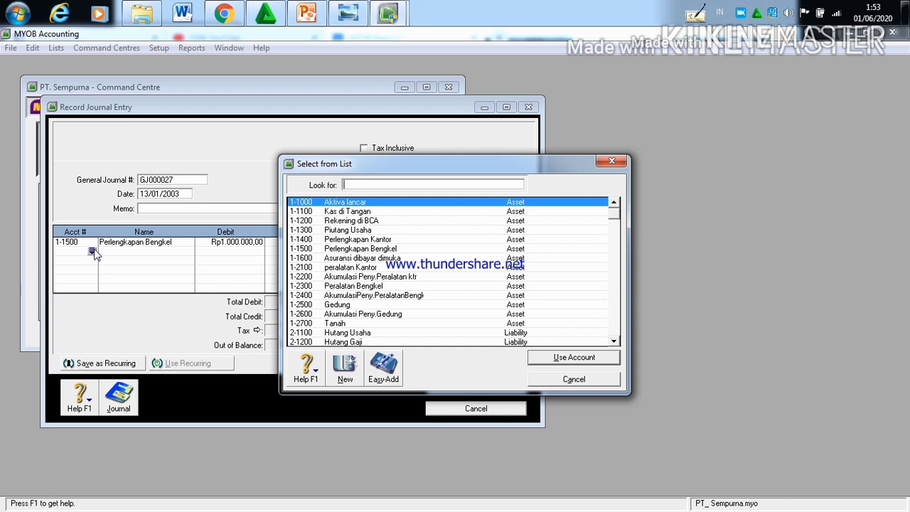
pyautogui.click(392, 335)
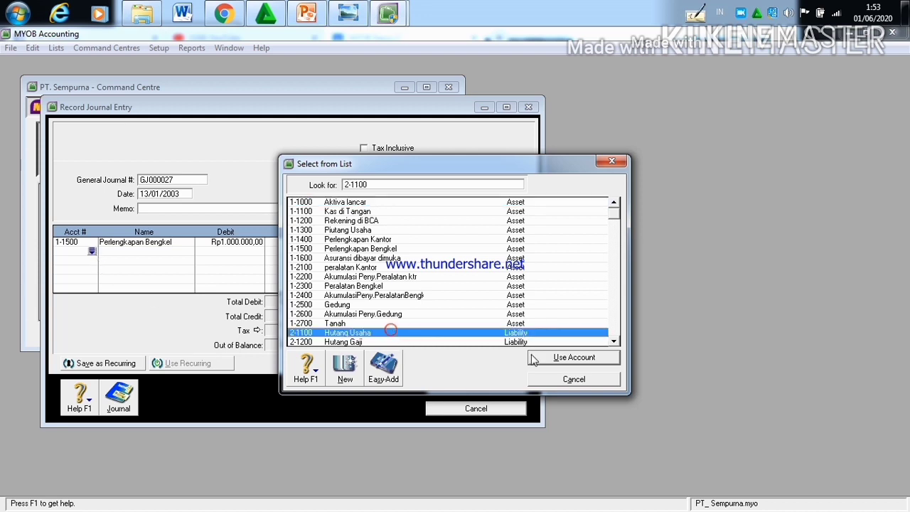
pyautogui.click(557, 357)
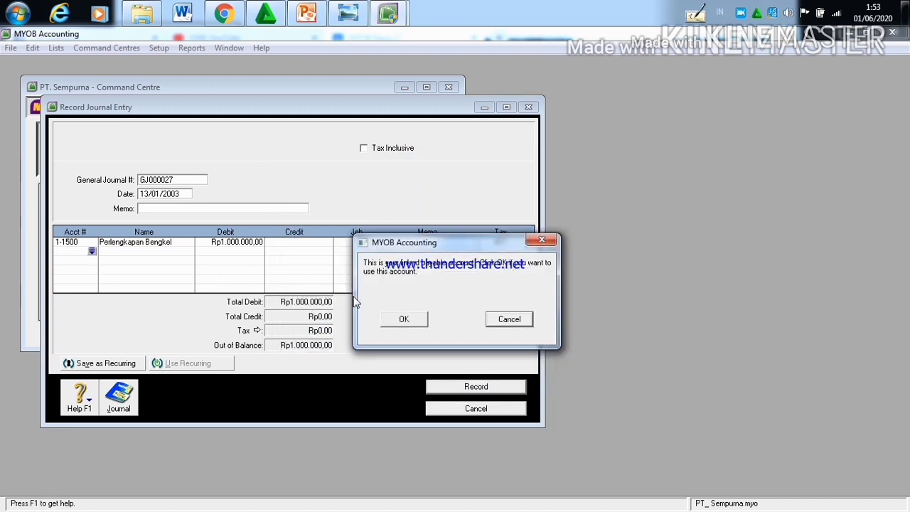
pyautogui.click(408, 320)
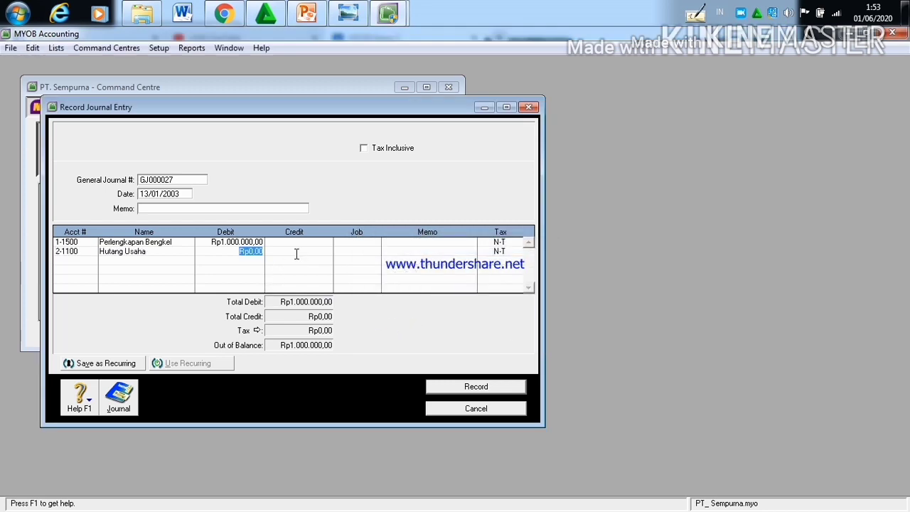
# Step: Credit Rp1.000.000 to the Hutang Usaha line and record the 13/01/2003 journal entry
pyautogui.click(296, 254)
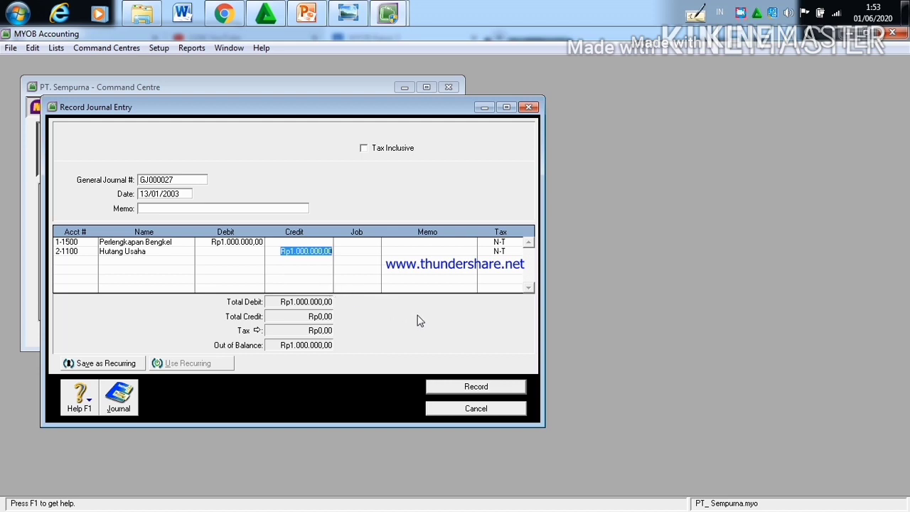
pyautogui.click(474, 393)
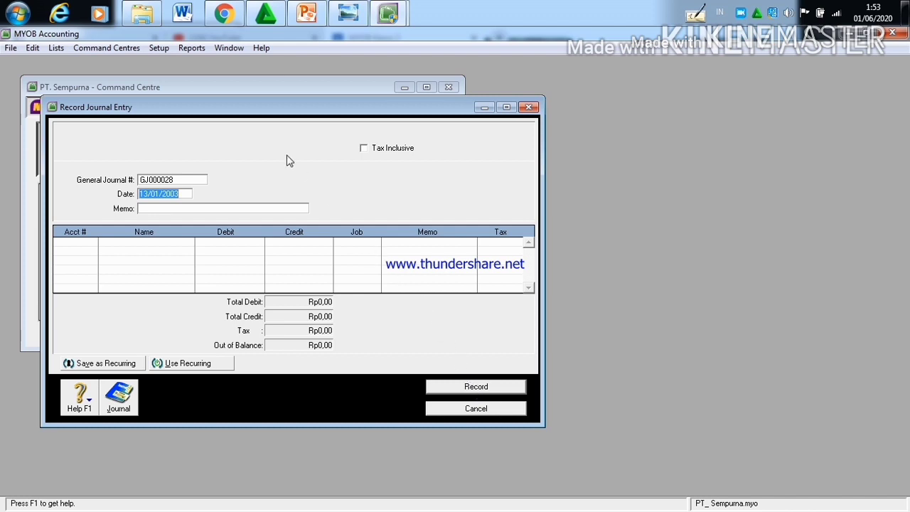
# Step: Read the 15 January transaction in the Kasus II document in Chrome and set the new MYOB journal entry's date to 15/01/2003
pyautogui.click(217, 20)
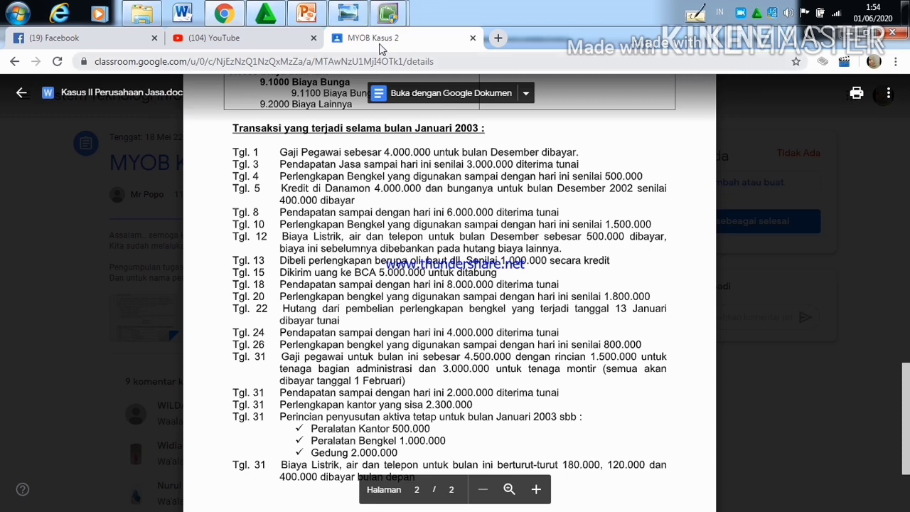
pyautogui.moveTo(386, 13)
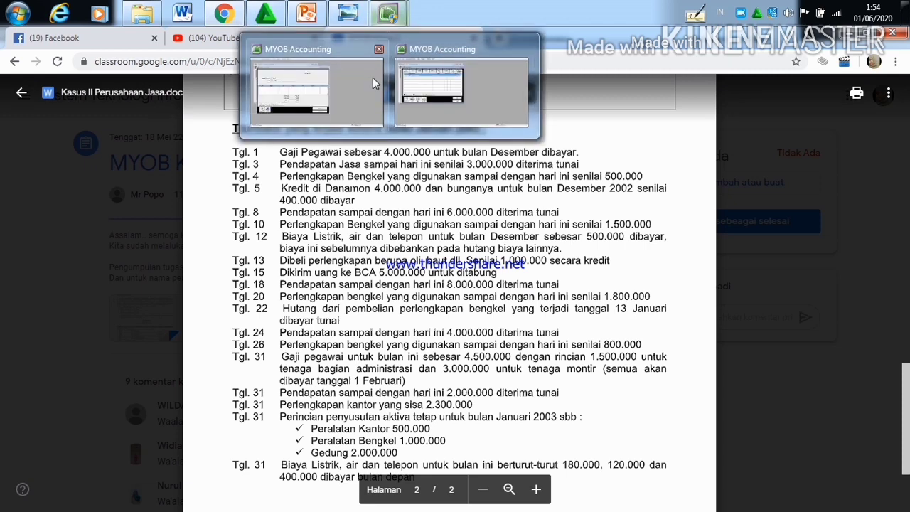
pyautogui.click(373, 78)
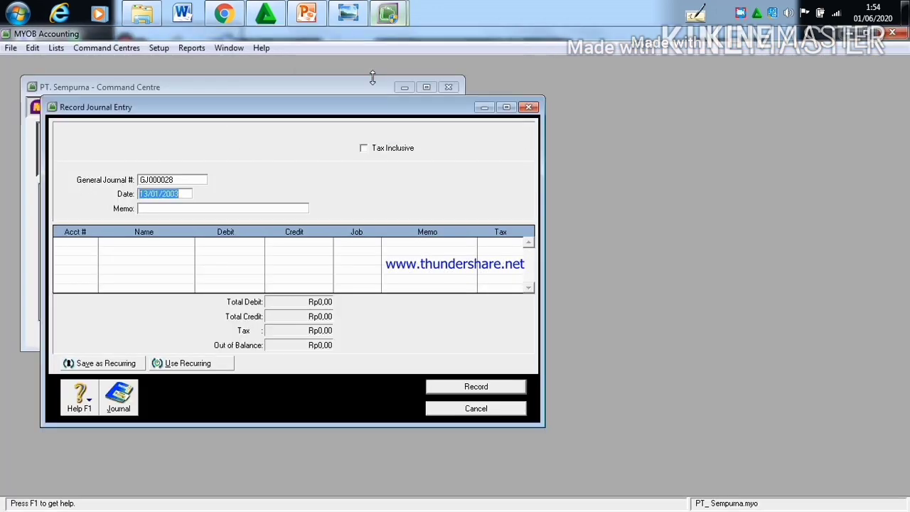
pyautogui.click(145, 193)
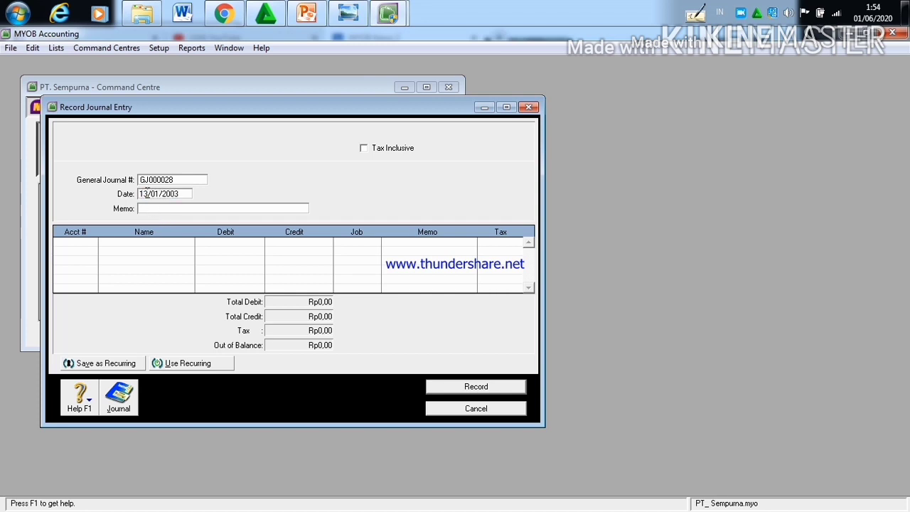
pyautogui.press('BackSpace')
pyautogui.write('5')
# Step: Assign account 1-1200 Rekening di BCA to the first line of the 15/01/2003 journal entry
pyautogui.click(77, 242)
pyautogui.click(92, 243)
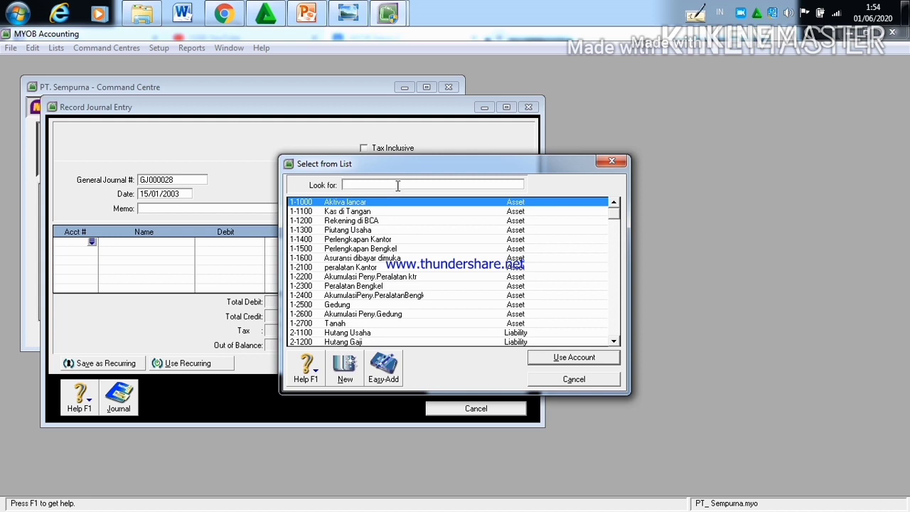
pyautogui.write('1-12')
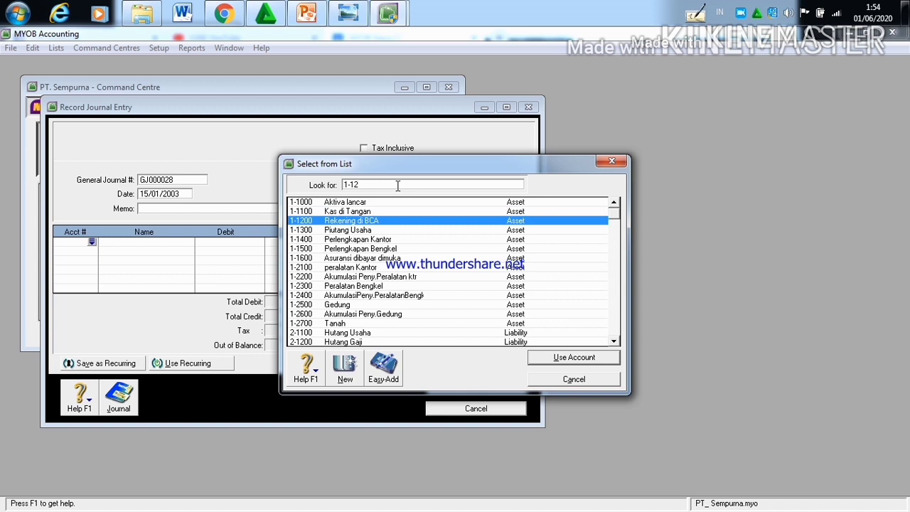
pyautogui.click(572, 357)
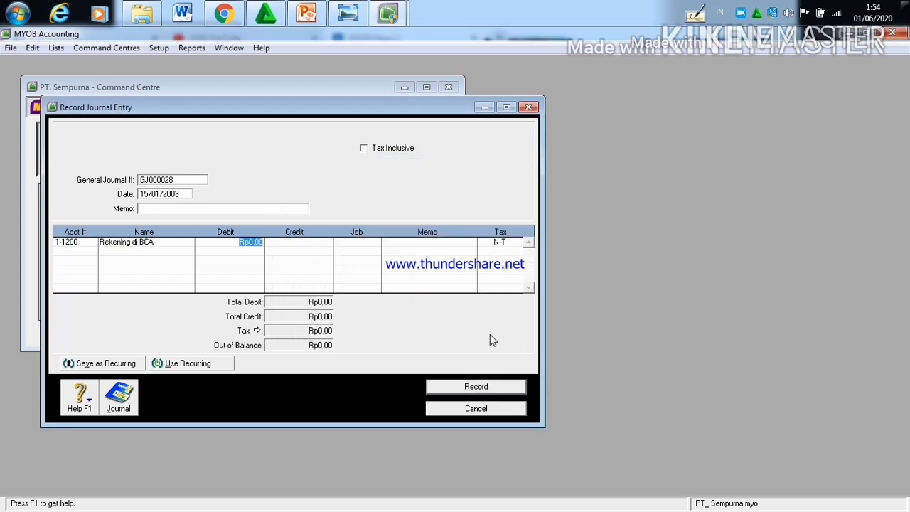
# Step: Set the debit amount of the Rekening di BCA line to Rp5.000.000
pyautogui.click(260, 241)
pyautogui.click(262, 241)
pyautogui.press('BackSpace')
pyautogui.press('BackSpace')
pyautogui.press('BackSpace')
pyautogui.press('BackSpace')
pyautogui.write('5.000.000')
# Step: Credit Rp5.000.000 to account 1-1100 Kas di Tangan on the second line and record the 15/01/2003 journal entry
pyautogui.click(91, 254)
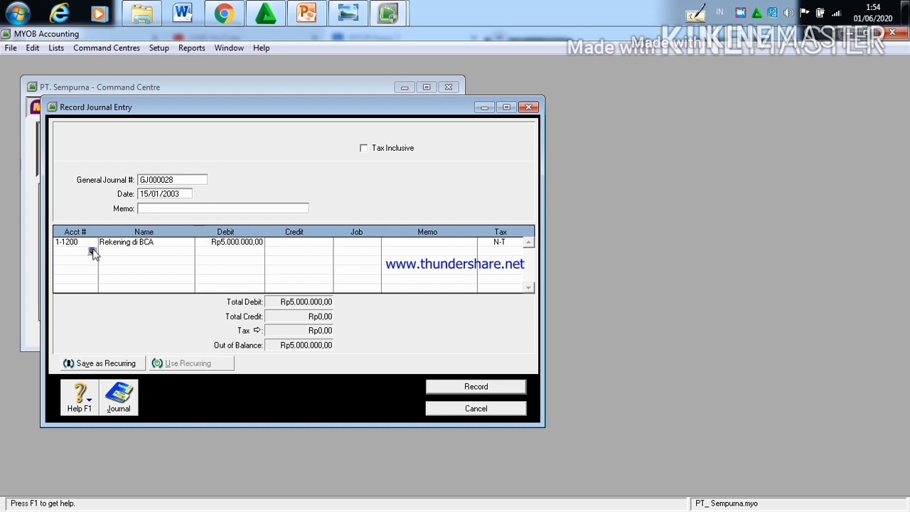
pyautogui.click(92, 250)
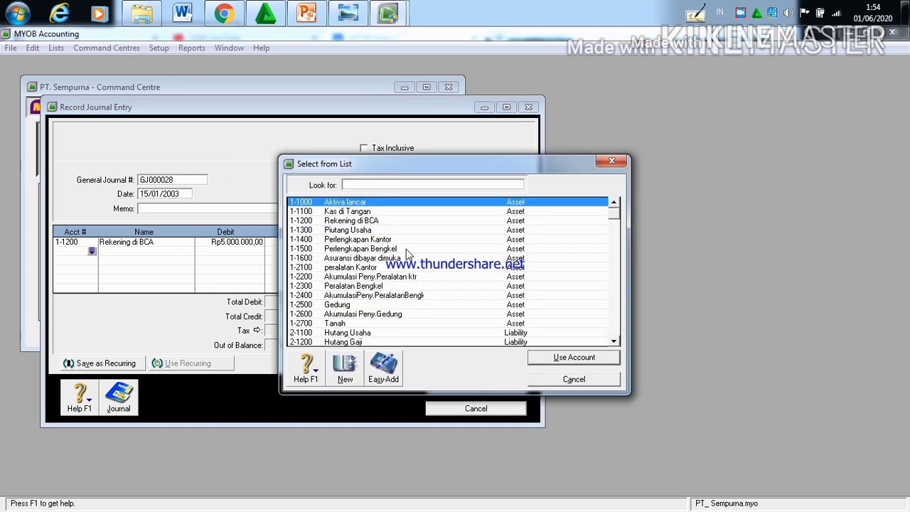
pyautogui.click(384, 212)
pyautogui.click(540, 358)
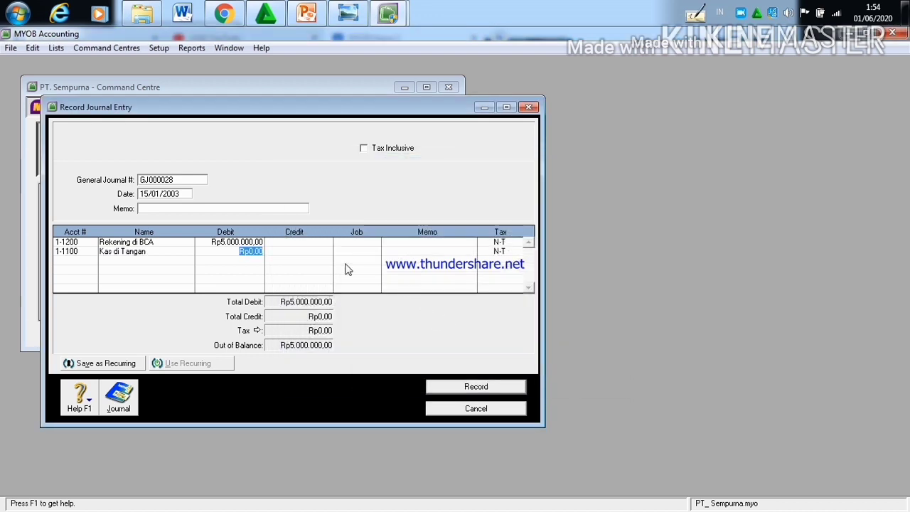
pyautogui.click(303, 252)
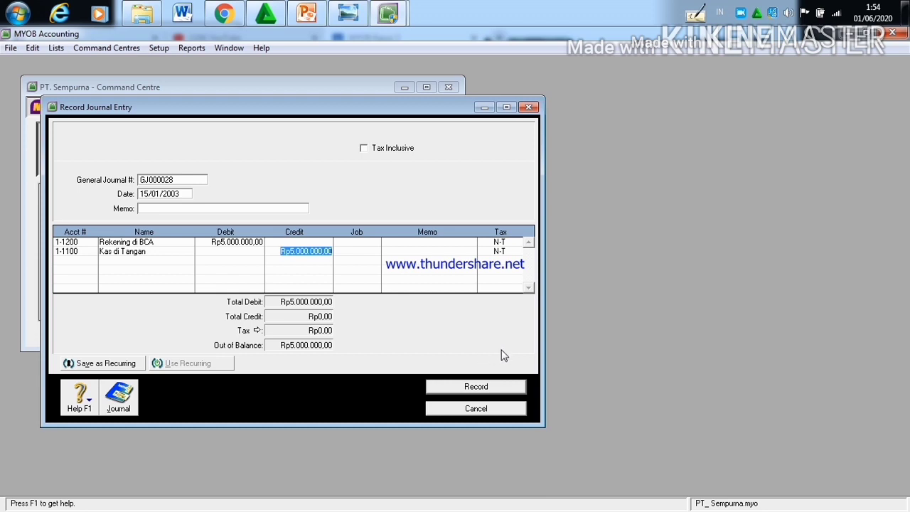
pyautogui.click(499, 387)
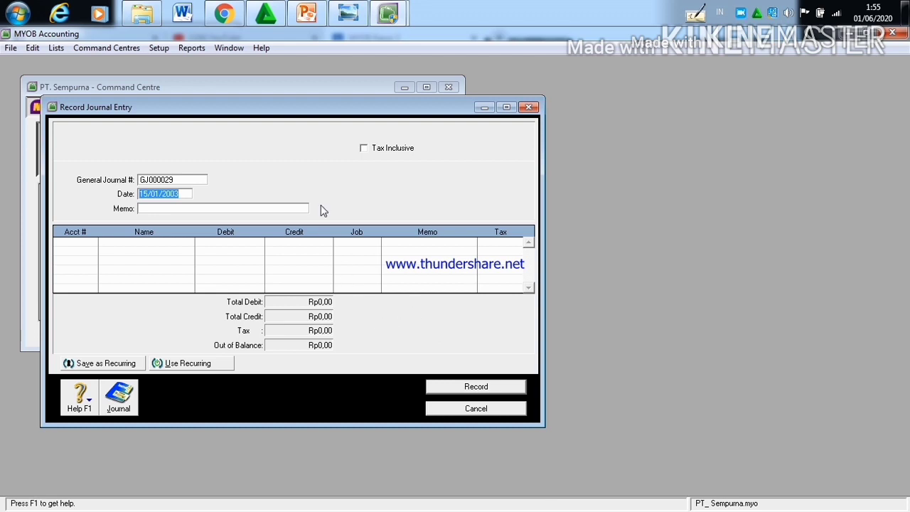
# Step: Read the 18 January transaction in the Kasus II document in Chrome and set the new MYOB journal entry's date to 18/01/2003
pyautogui.moveTo(231, 27)
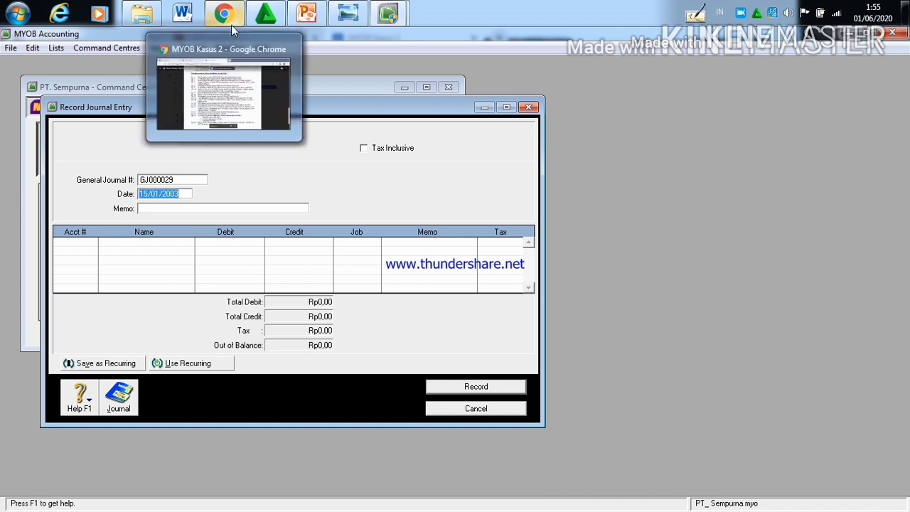
pyautogui.click(230, 78)
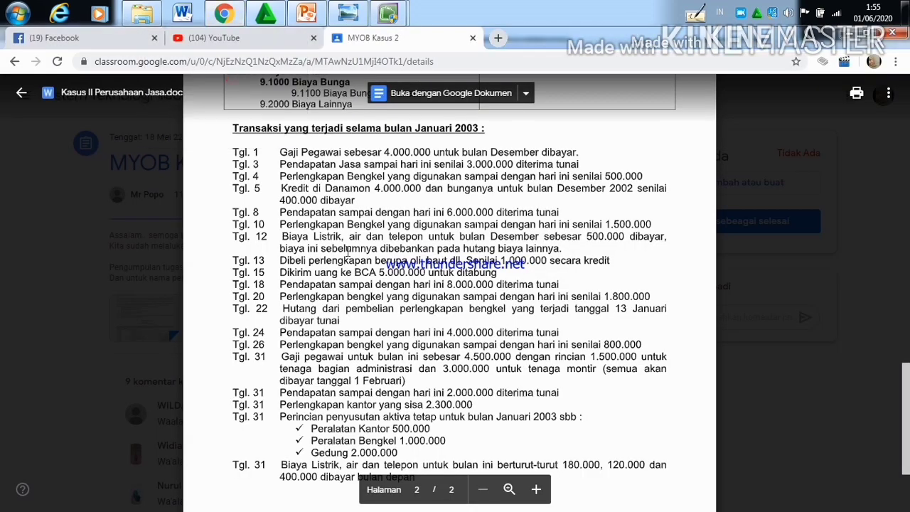
pyautogui.scroll(-2, 354, 290)
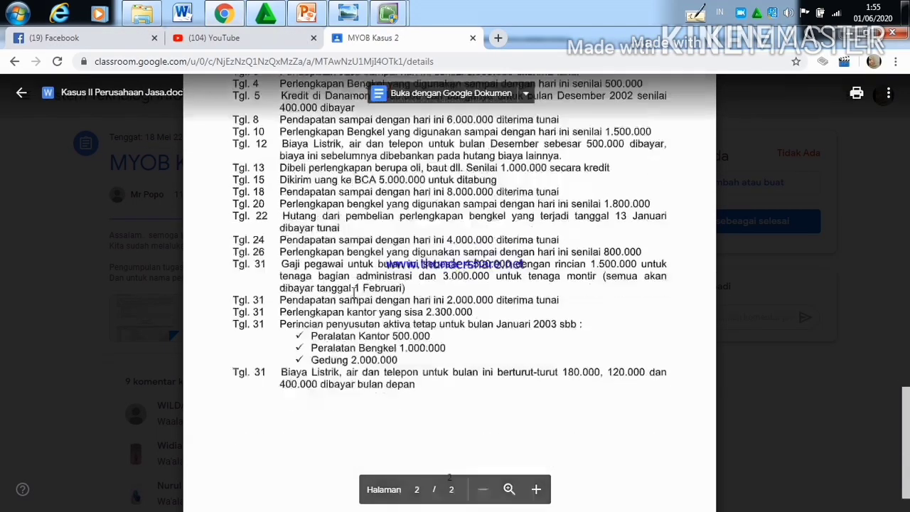
pyautogui.scroll(1, 354, 290)
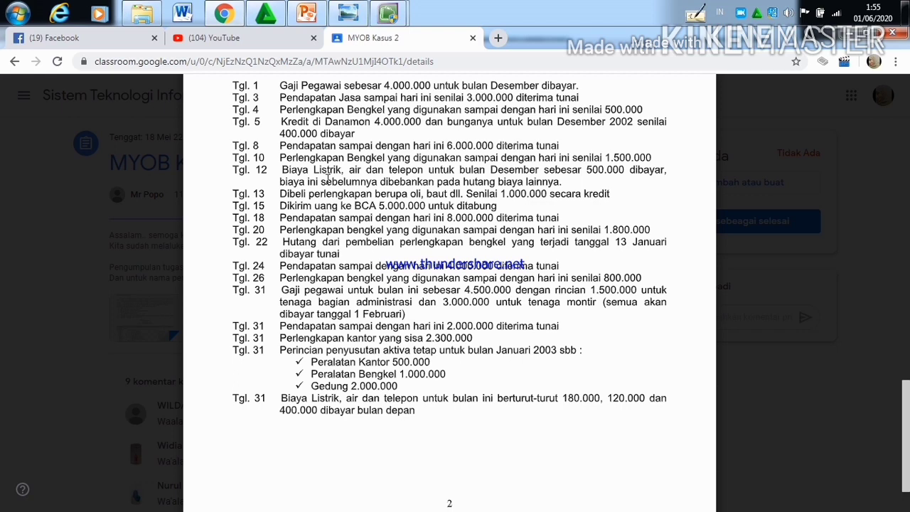
pyautogui.moveTo(383, 18)
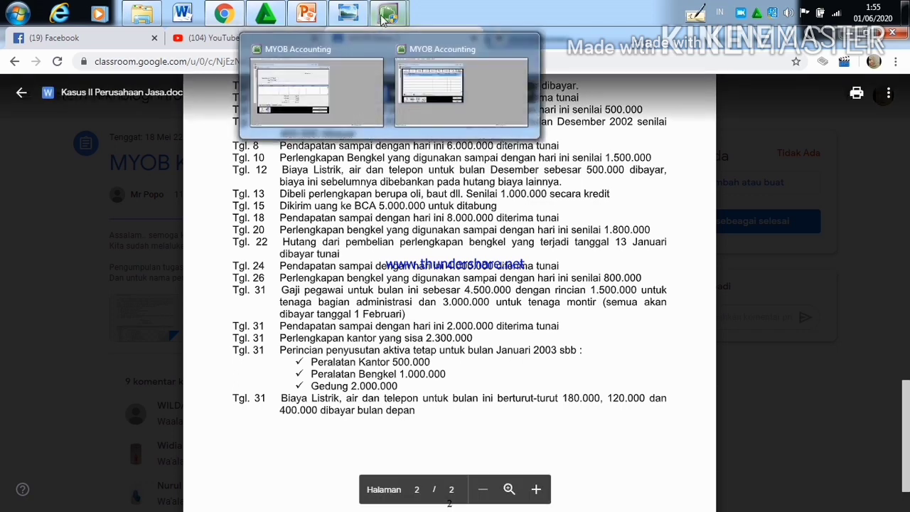
pyautogui.click(334, 108)
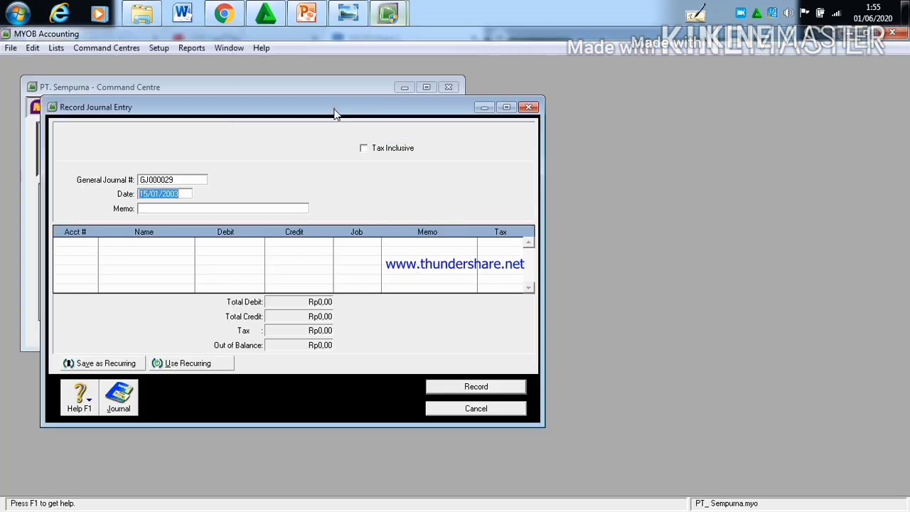
pyautogui.click(147, 194)
pyautogui.press('BackSpace')
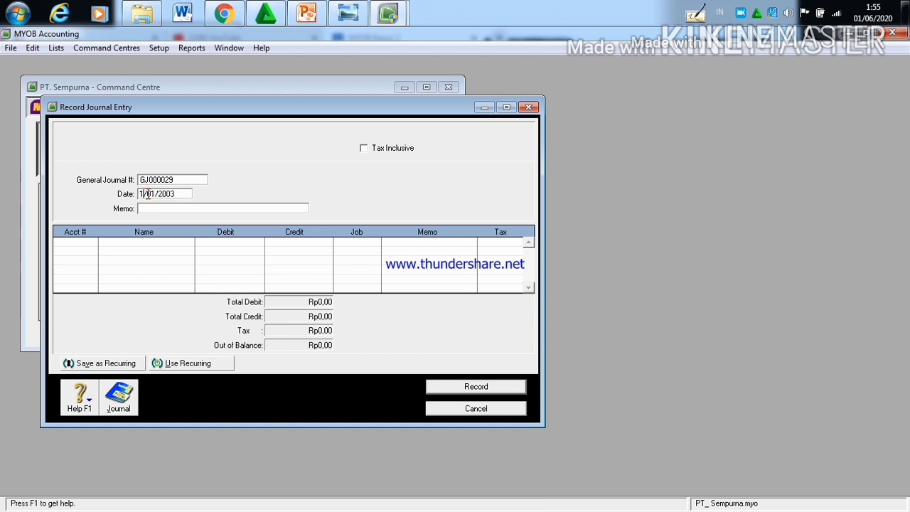
pyautogui.write('8')
# Step: Assign account 1-1100 Kas di Tangan to the first line of the 18/01/2003 journal entry
pyautogui.click(78, 243)
pyautogui.click(90, 245)
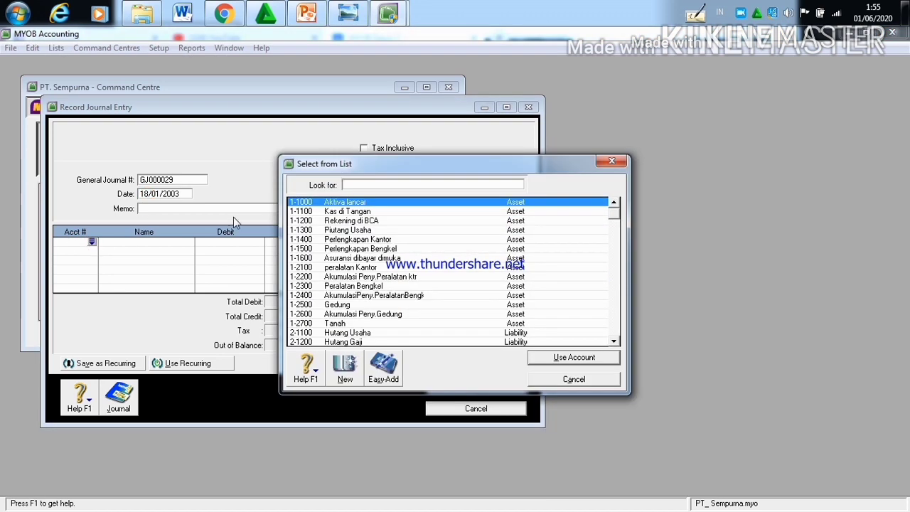
pyautogui.click(384, 212)
pyautogui.click(572, 356)
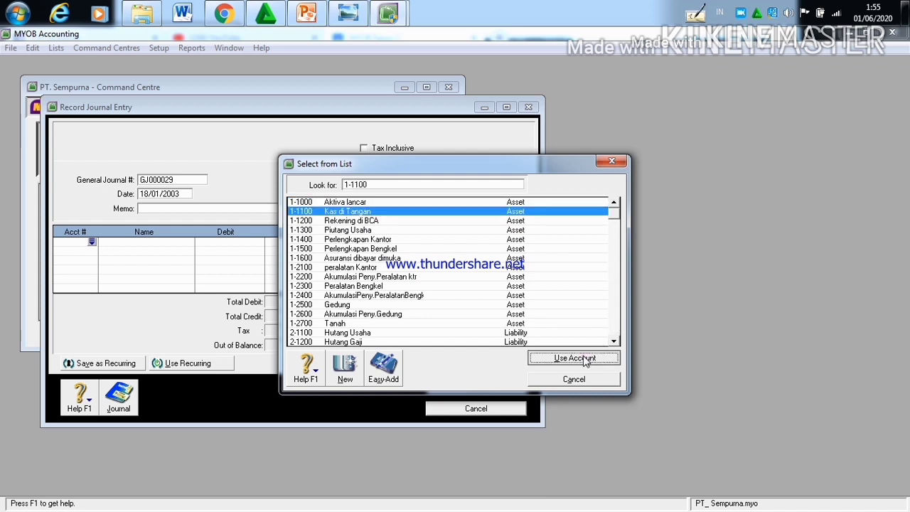
# Step: Set the debit amount of the Kas di Tangan line to Rp8.000.000
pyautogui.click(262, 243)
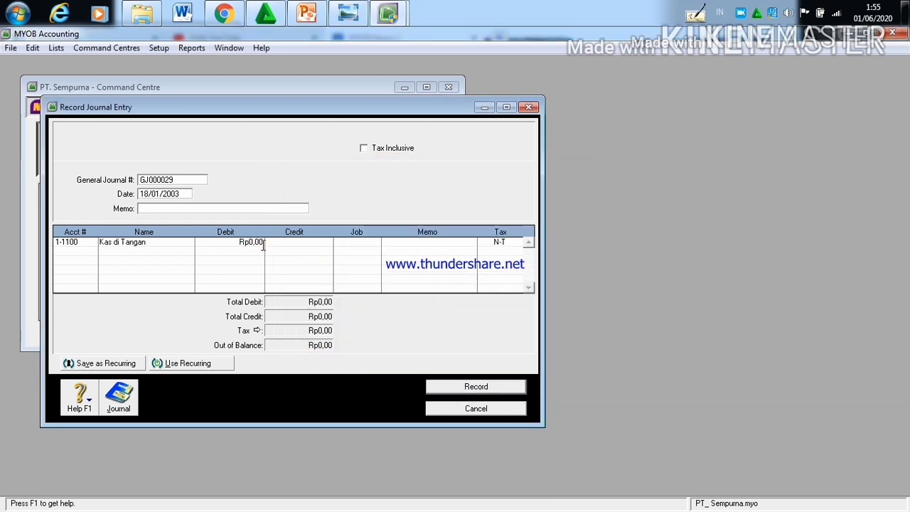
pyautogui.press('BackSpace')
pyautogui.press('BackSpace')
pyautogui.press('BackSpace')
pyautogui.press('BackSpace')
pyautogui.write('8.000.000')
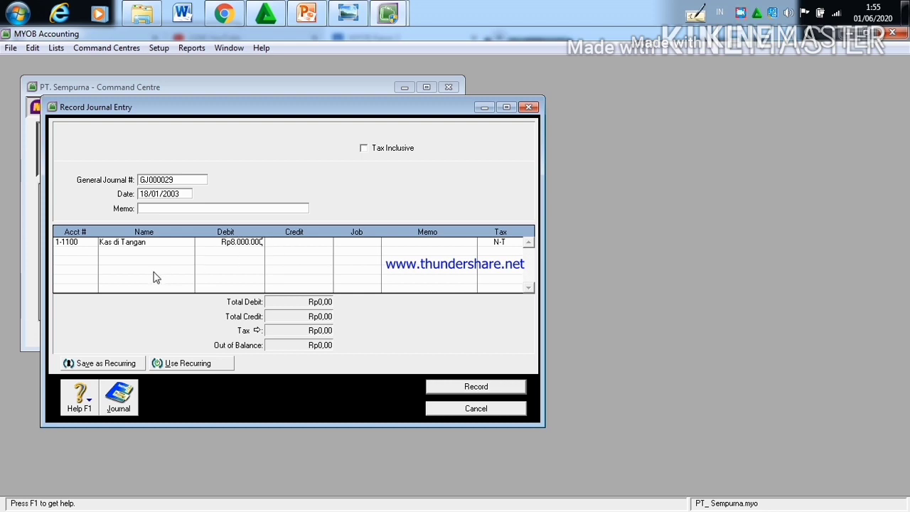
# Step: Credit Rp8.000.000 to account 4-1000 Pendapatan Jasa on the second line and record the 18/01/2003 journal entry
pyautogui.click(85, 253)
pyautogui.click(91, 252)
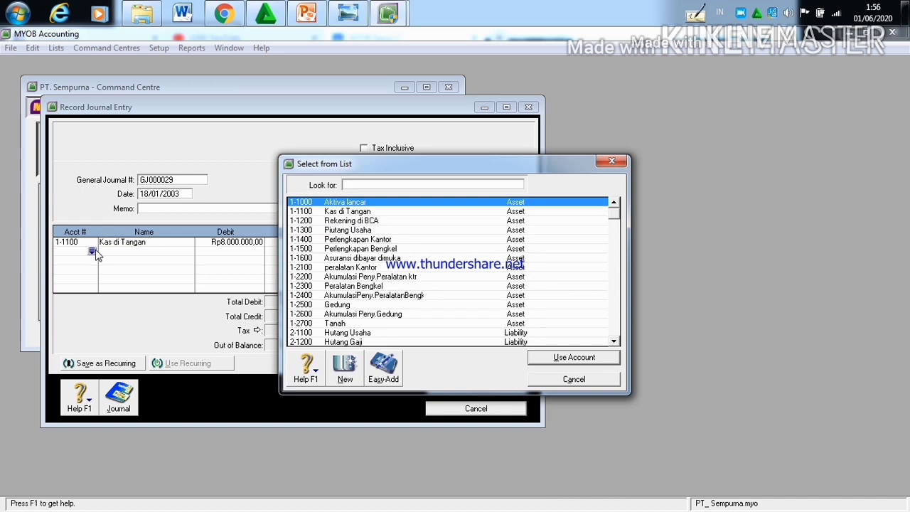
pyautogui.write('4-')
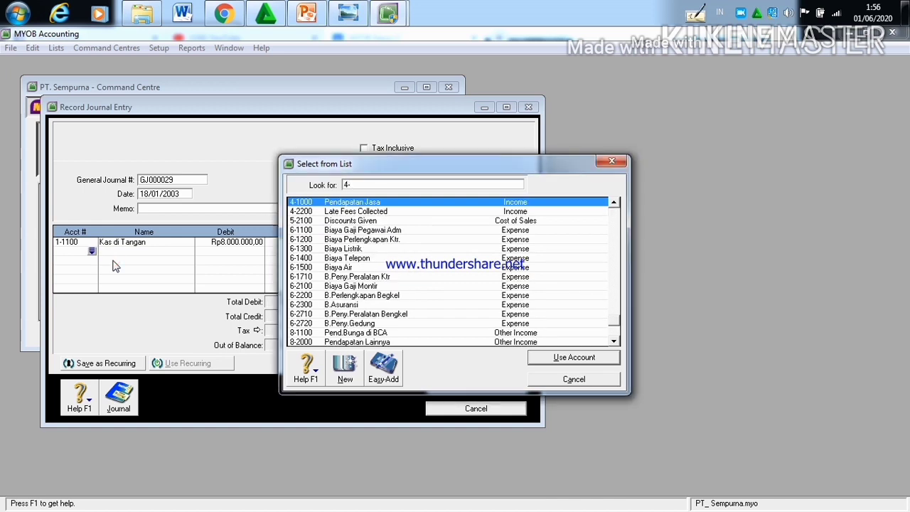
pyautogui.write('100')
pyautogui.click(568, 356)
pyautogui.click(311, 251)
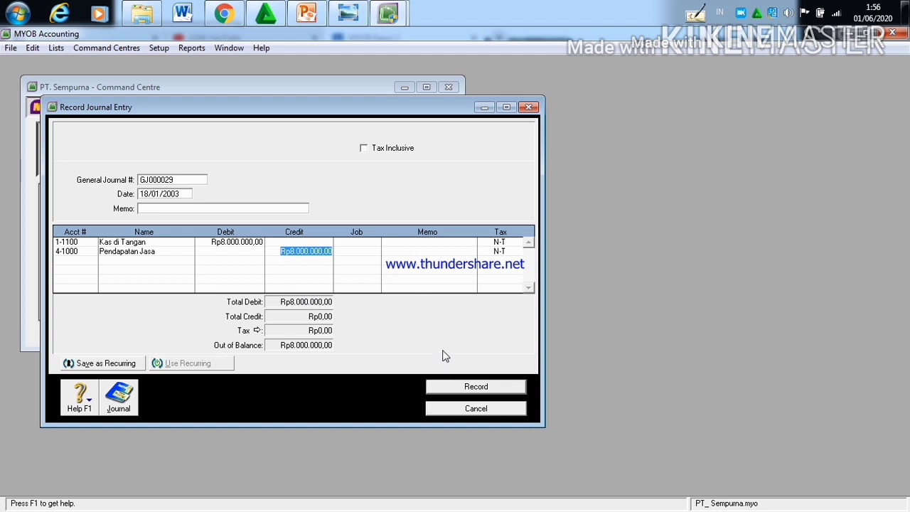
pyautogui.click(469, 387)
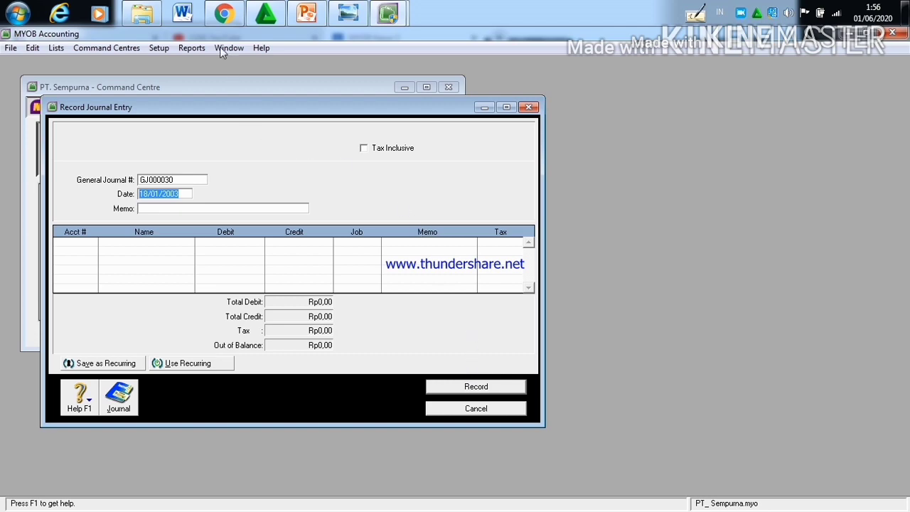
# Step: Read the 20 January transaction in the Kasus II document in Chrome and set the new MYOB journal entry's date to 20/01/2003
pyautogui.click(218, 22)
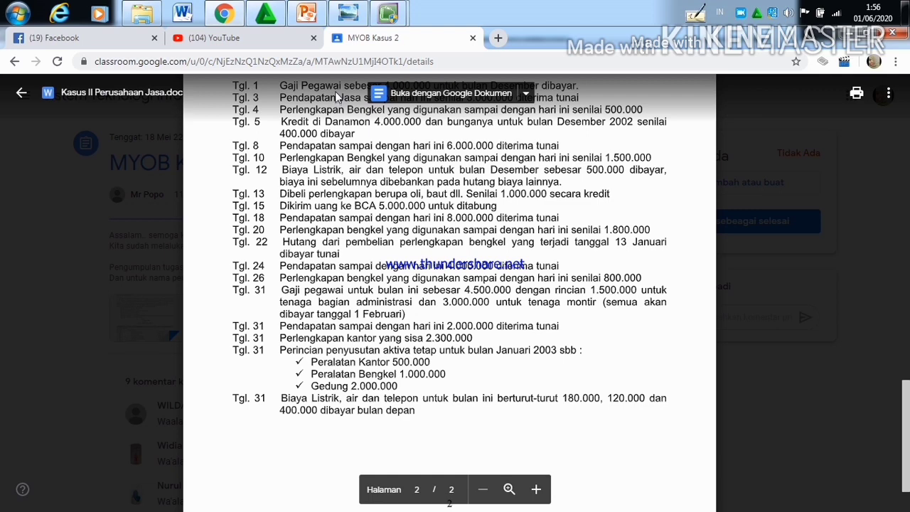
pyautogui.moveTo(384, 14)
pyautogui.click(289, 112)
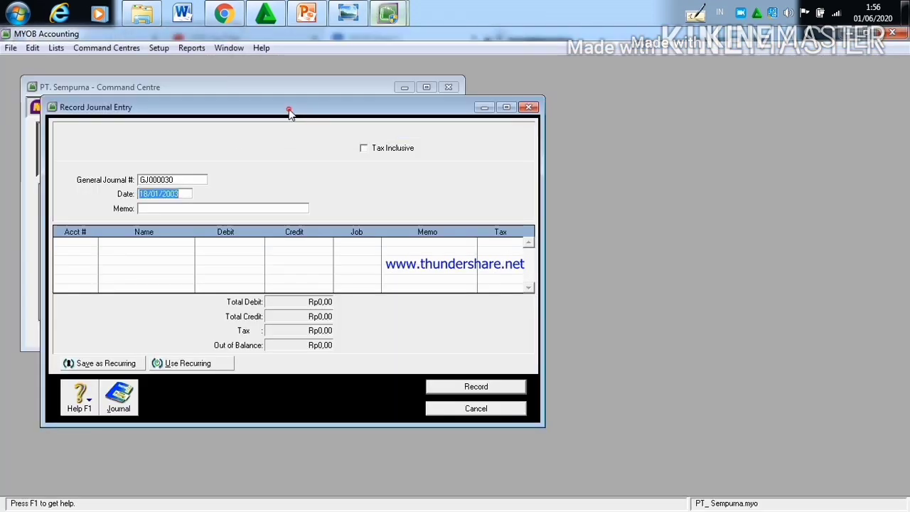
pyautogui.click(150, 193)
pyautogui.press('BackSpace')
pyautogui.press('BackSpace')
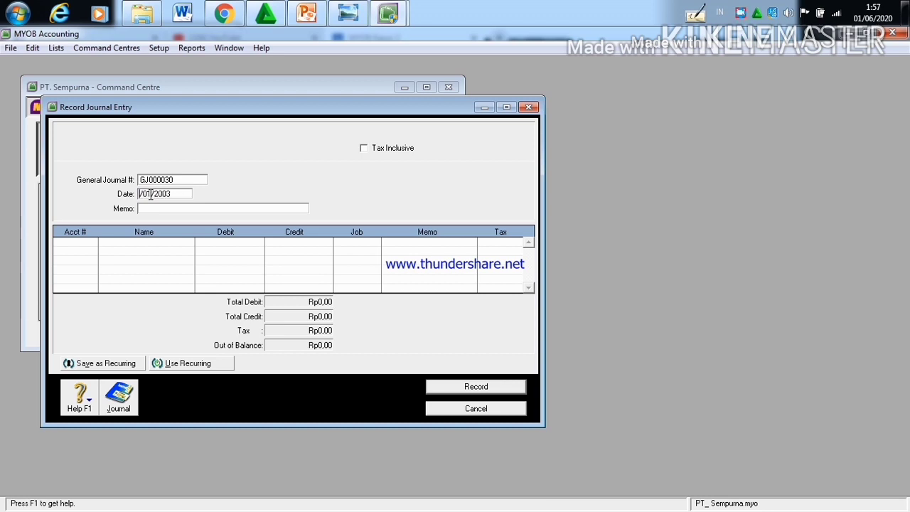
pyautogui.write('20')
# Step: Assign account 6-2200 B.Perlengkapan Begkel to the first line of the 20/01/2003 journal entry
pyautogui.click(91, 245)
pyautogui.click(91, 244)
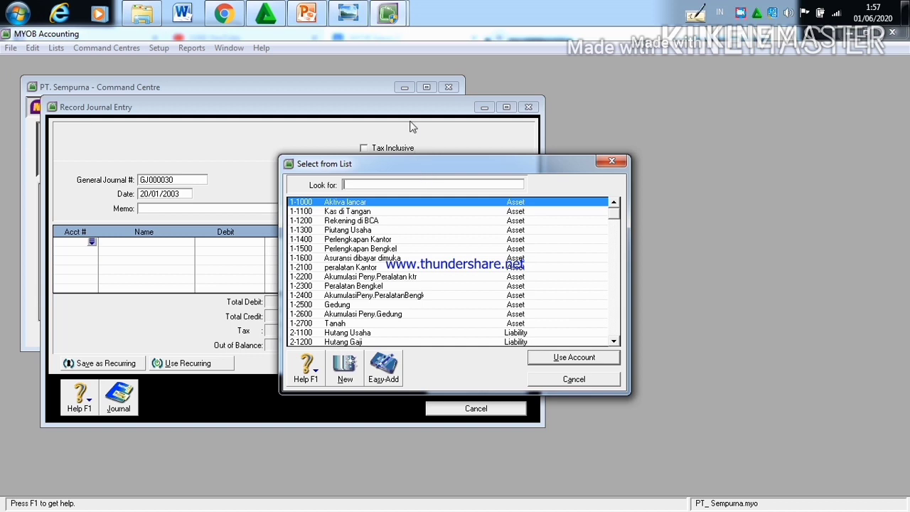
pyautogui.write('6-22')
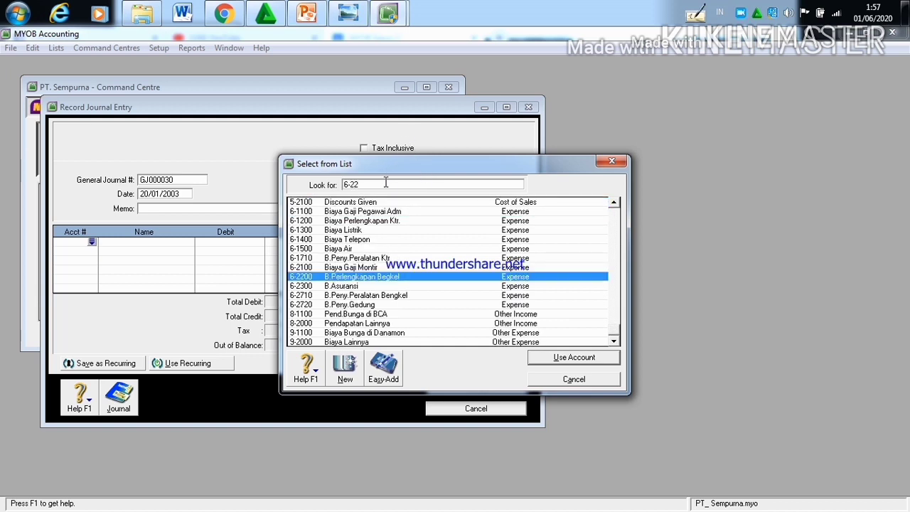
pyautogui.click(555, 357)
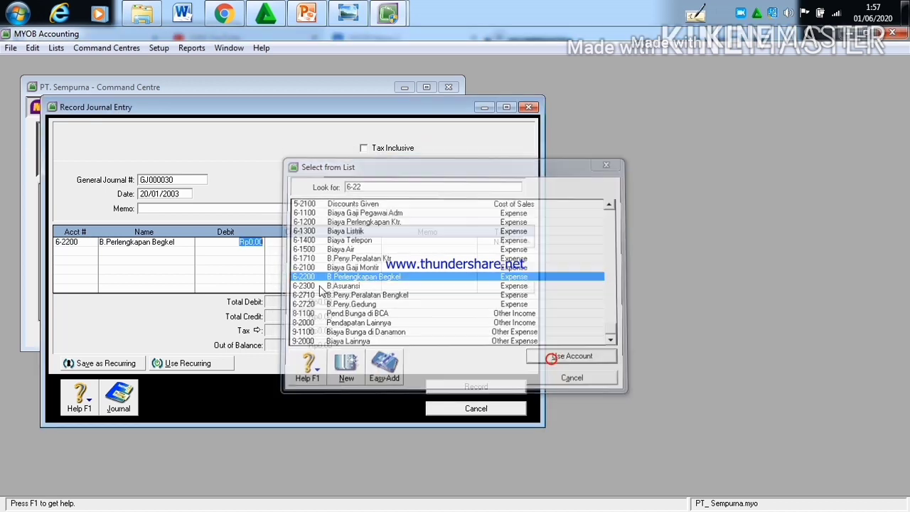
# Step: Set the debit amount of the B.Perlengkapan Begkel line to Rp1.800.000
pyautogui.click(261, 243)
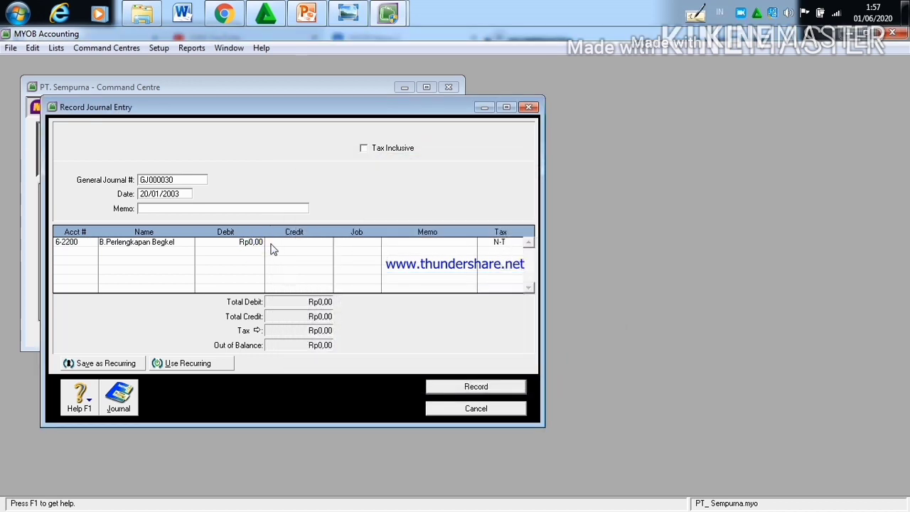
pyautogui.press('BackSpace')
pyautogui.press('BackSpace')
pyautogui.press('BackSpace')
pyautogui.press('BackSpace')
pyautogui.write('1.800.000')
# Step: Credit Rp1.800.000 to account 1-1500 Perlengkapan Bengkel on the second line and record the 20/01/2003 journal entry
pyautogui.click(91, 253)
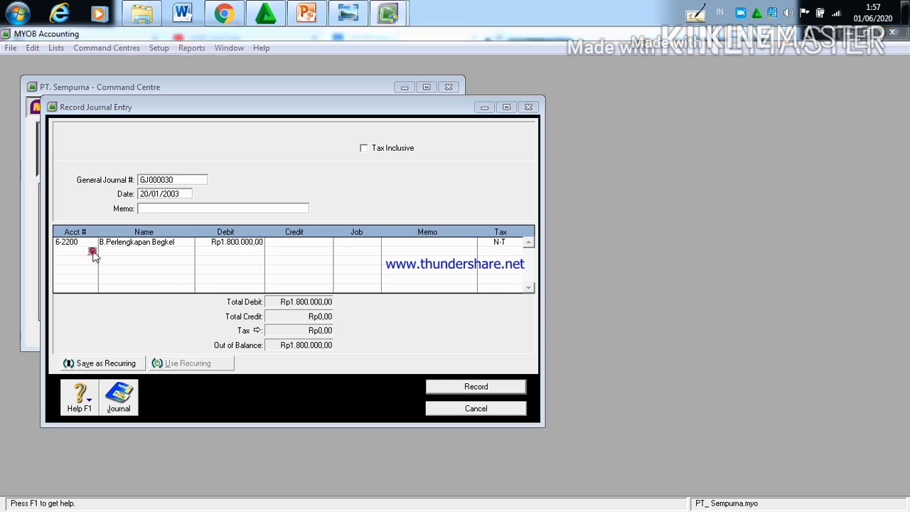
pyautogui.click(92, 252)
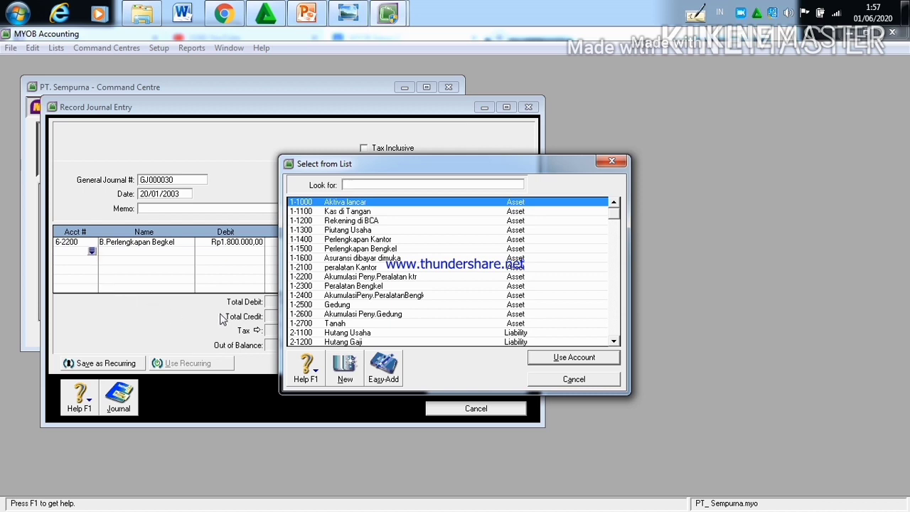
pyautogui.click(344, 250)
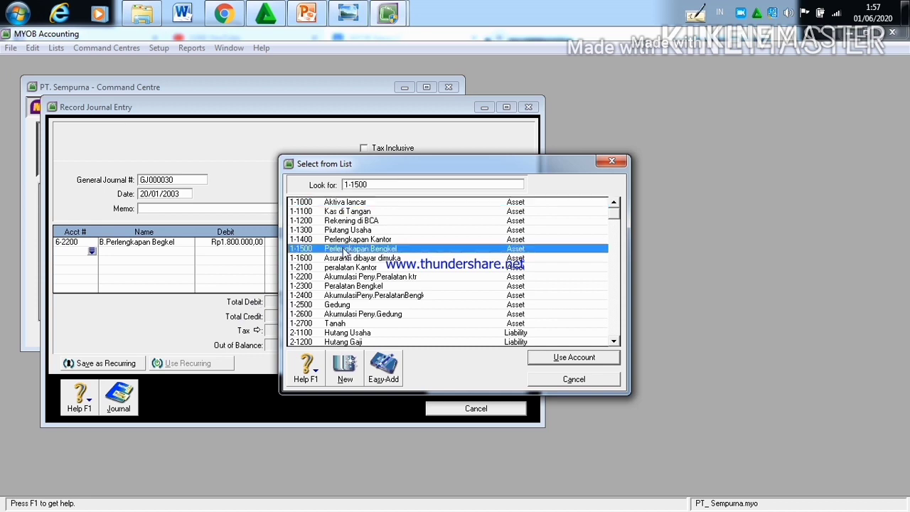
pyautogui.click(576, 357)
pyautogui.click(295, 250)
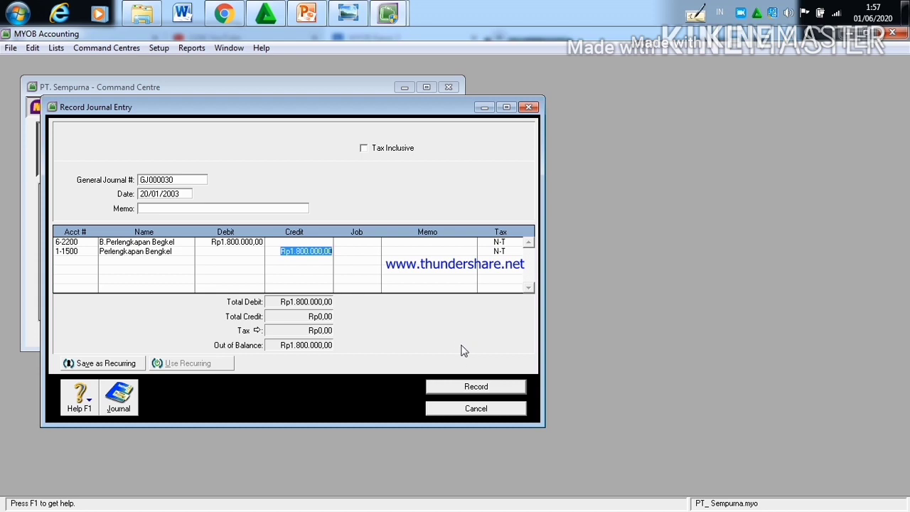
pyautogui.click(479, 388)
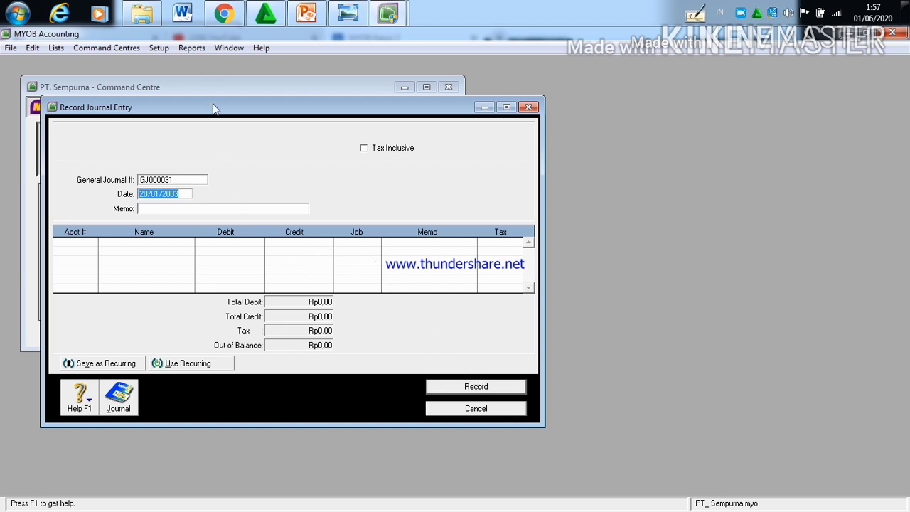
# Step: Read the 22 January transaction in the Kasus II document in Chrome and set the new MYOB journal entry's date to 22/01/2003
pyautogui.moveTo(216, 21)
pyautogui.click(217, 63)
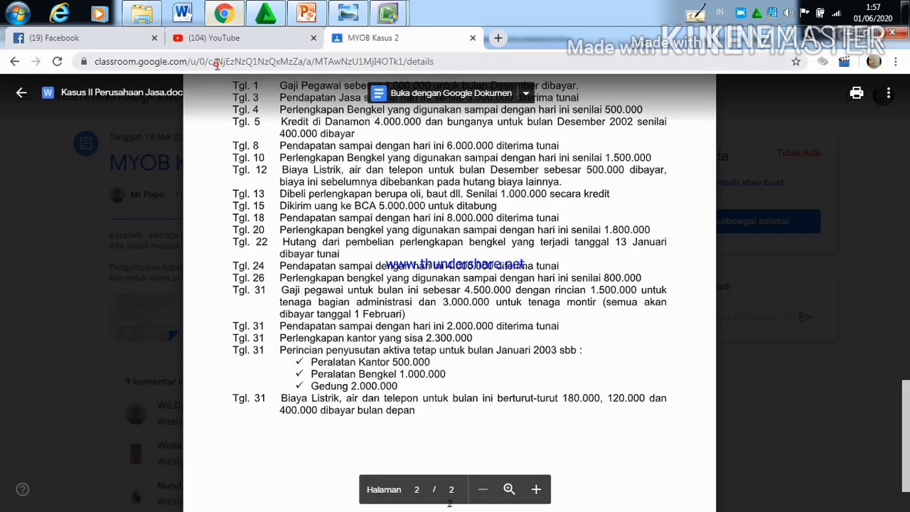
pyautogui.moveTo(265, 266); pyautogui.dragTo(258, 245)
pyautogui.click(269, 275)
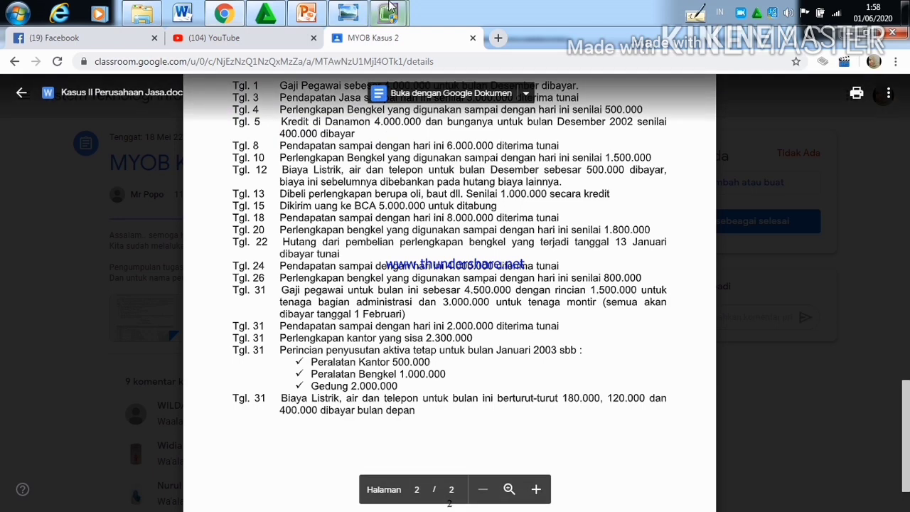
pyautogui.moveTo(387, 13)
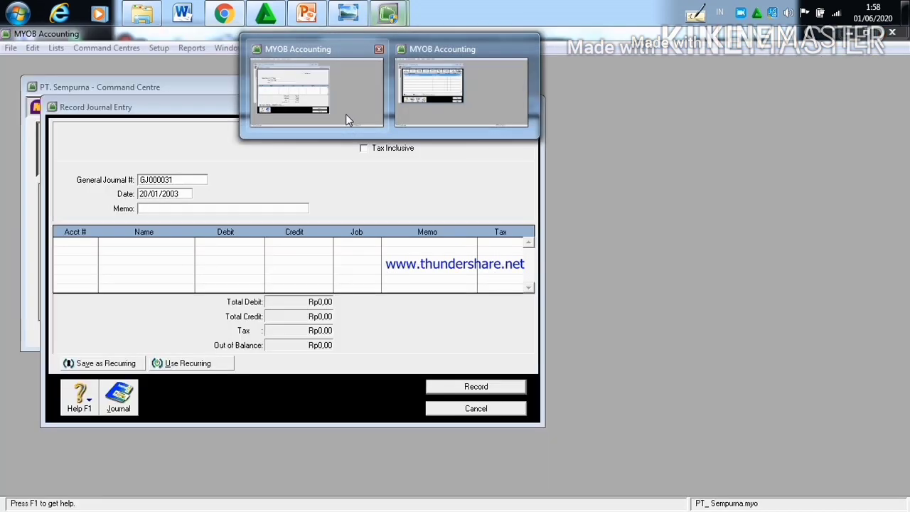
pyautogui.click(346, 114)
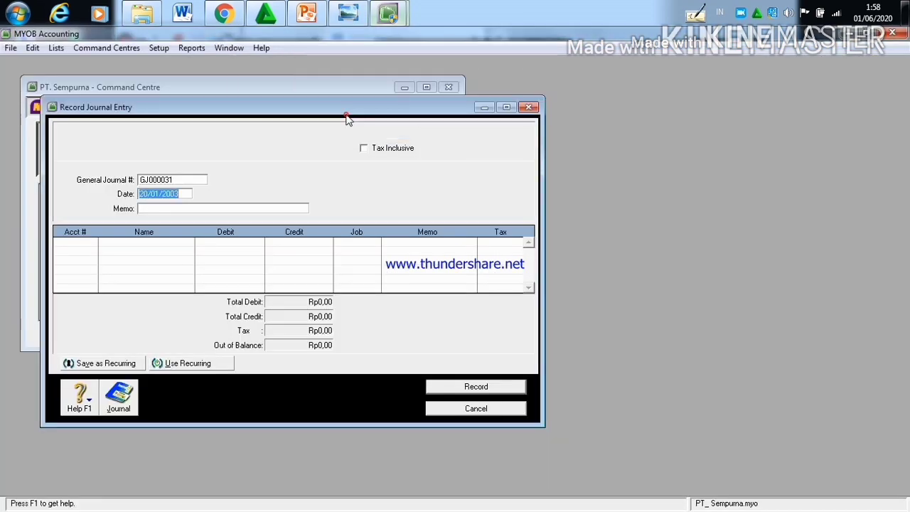
pyautogui.click(150, 199)
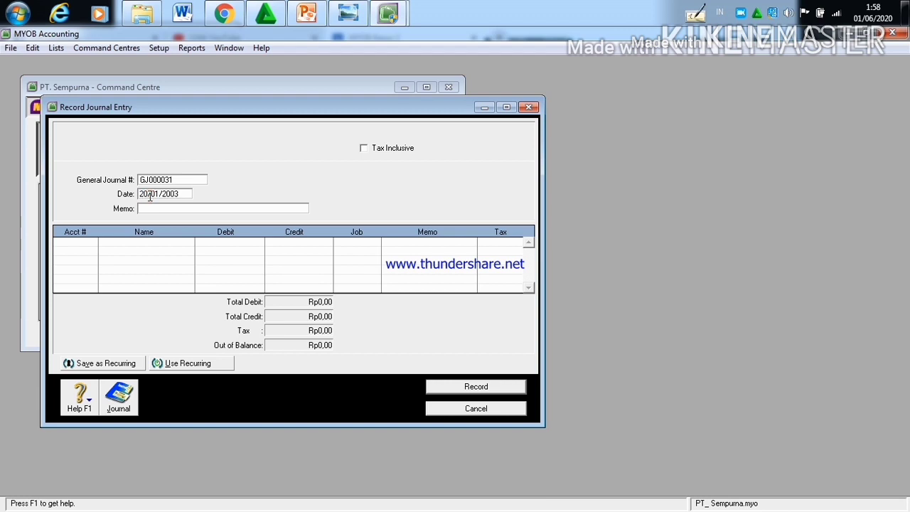
pyautogui.press('BackSpace')
pyautogui.write('2')
# Step: Assign account 2-1100 Hutang Usaha to the first line of the 22/01/2003 journal entry
pyautogui.click(89, 244)
pyautogui.click(91, 243)
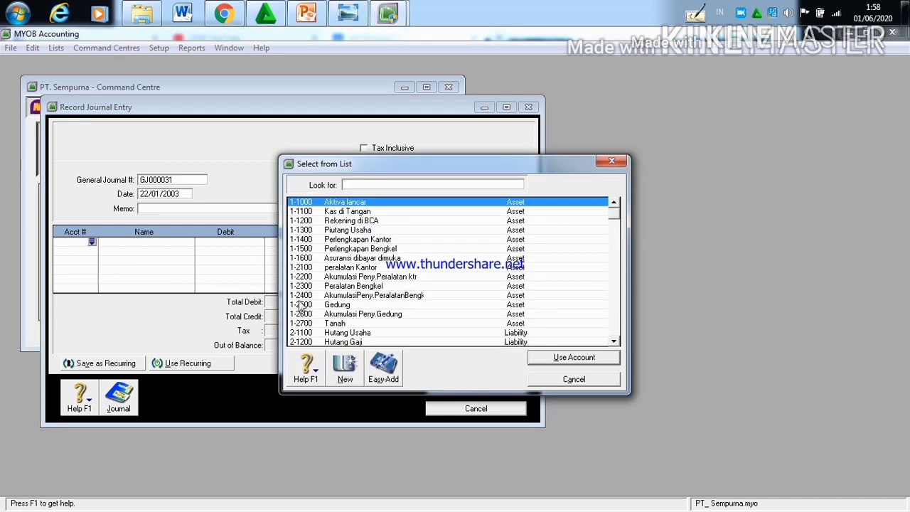
pyautogui.click(329, 332)
pyautogui.click(556, 359)
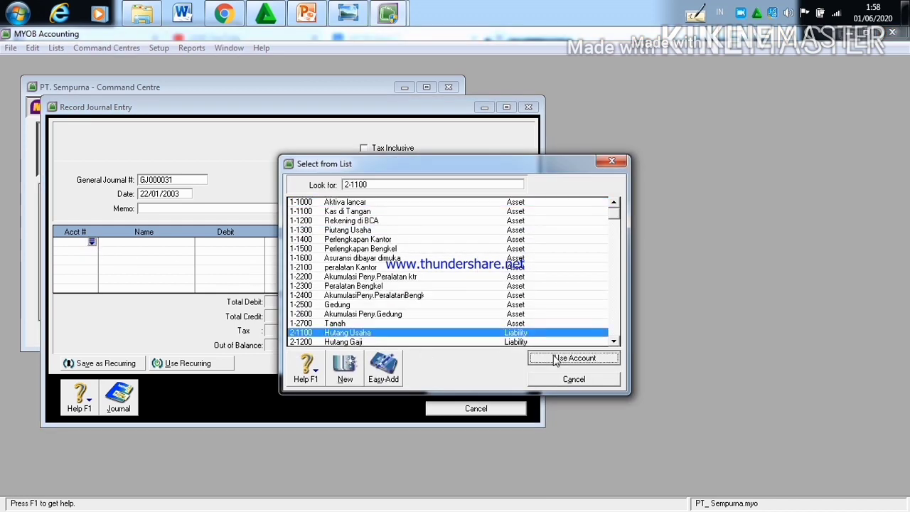
pyautogui.click(405, 322)
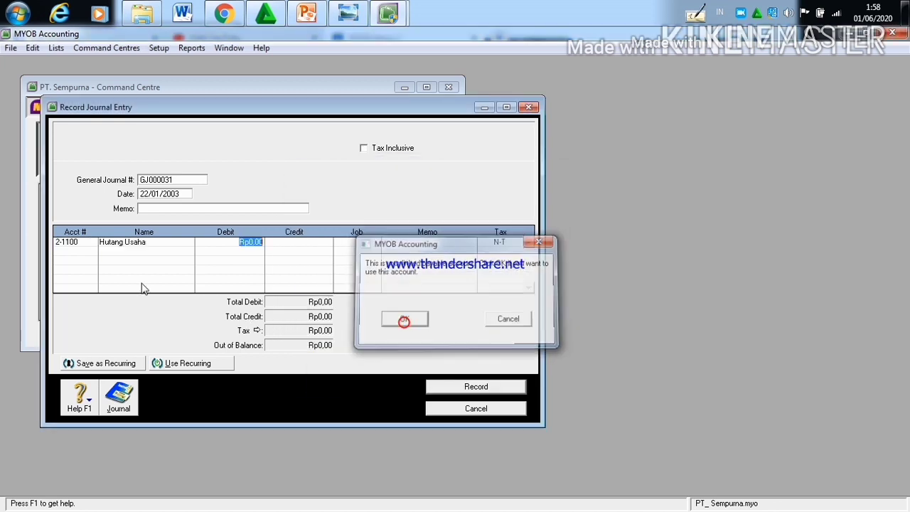
# Step: Set the debit amount of the Hutang Usaha line to Rp1.000.000
pyautogui.click(262, 242)
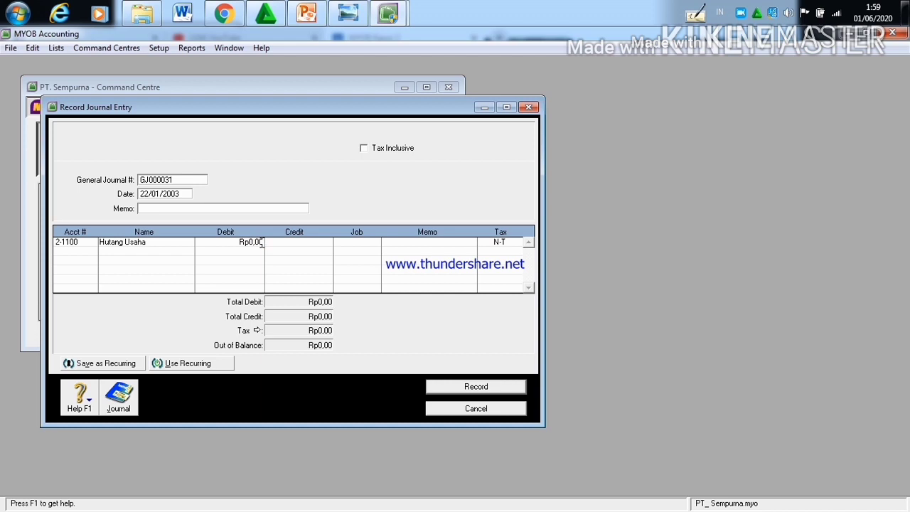
pyautogui.press('BackSpace')
pyautogui.press('BackSpace')
pyautogui.press('BackSpace')
pyautogui.press('BackSpace')
pyautogui.write('1.000.000')
# Step: Credit Rp1.000.000 to account 1-1100 Kas di Tangan on the second line and record the 22/01/2003 journal entry
pyautogui.click(91, 251)
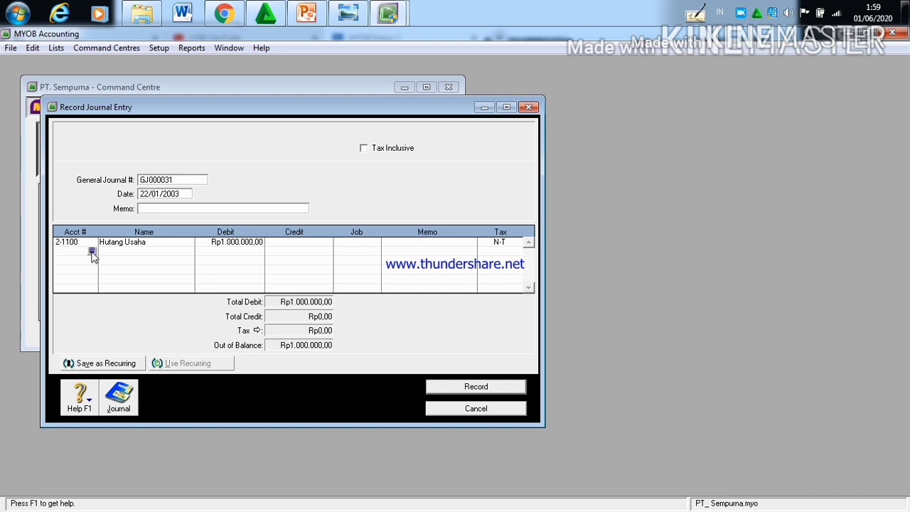
pyautogui.click(92, 252)
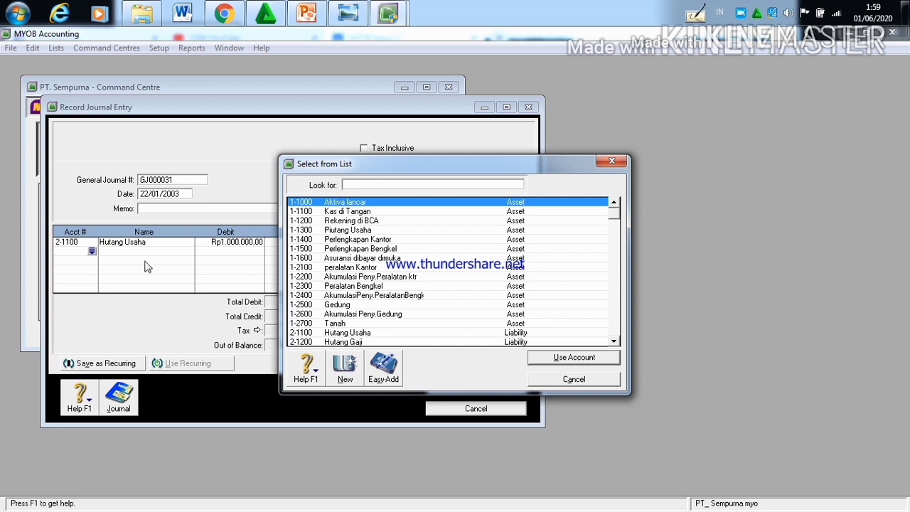
pyautogui.click(389, 211)
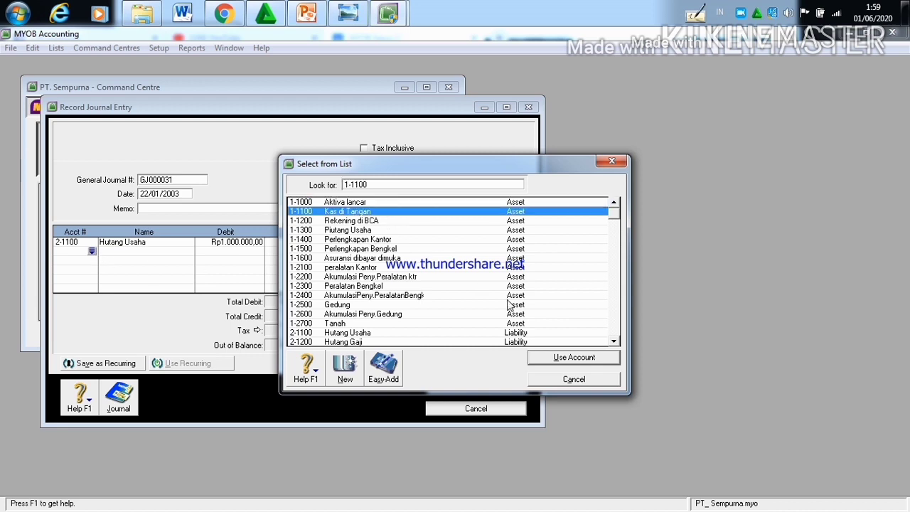
pyautogui.click(574, 356)
pyautogui.click(310, 251)
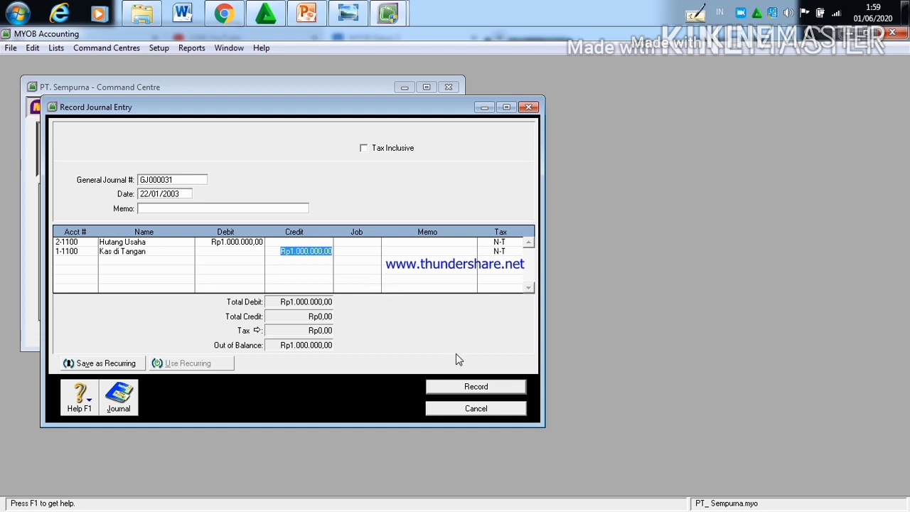
pyautogui.click(475, 387)
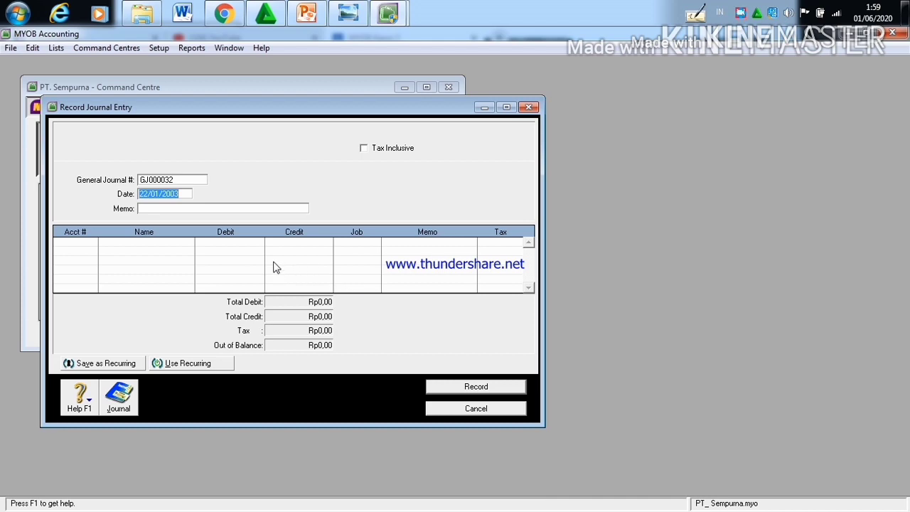
# Step: Read the 24 January transaction in the Kasus II document in Chrome and set the new MYOB journal entry's date to 24/01/2003
pyautogui.click(223, 15)
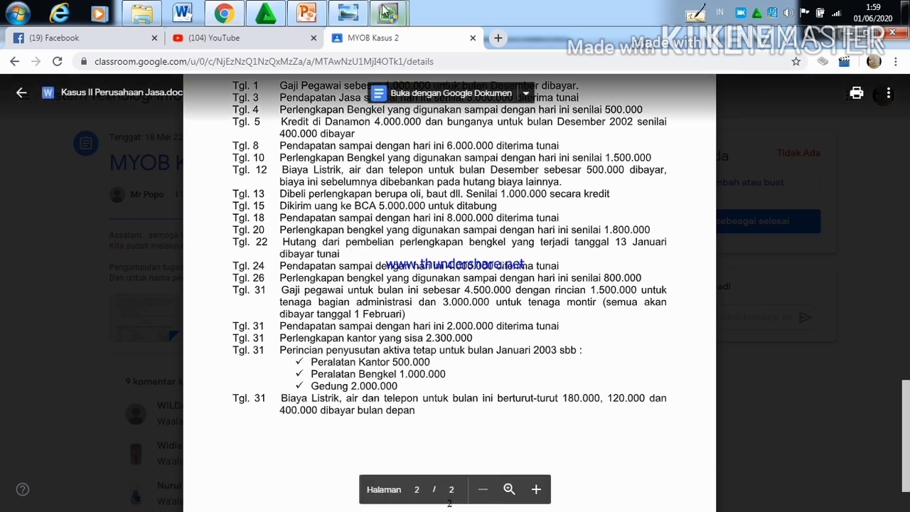
pyautogui.moveTo(384, 12)
pyautogui.click(344, 59)
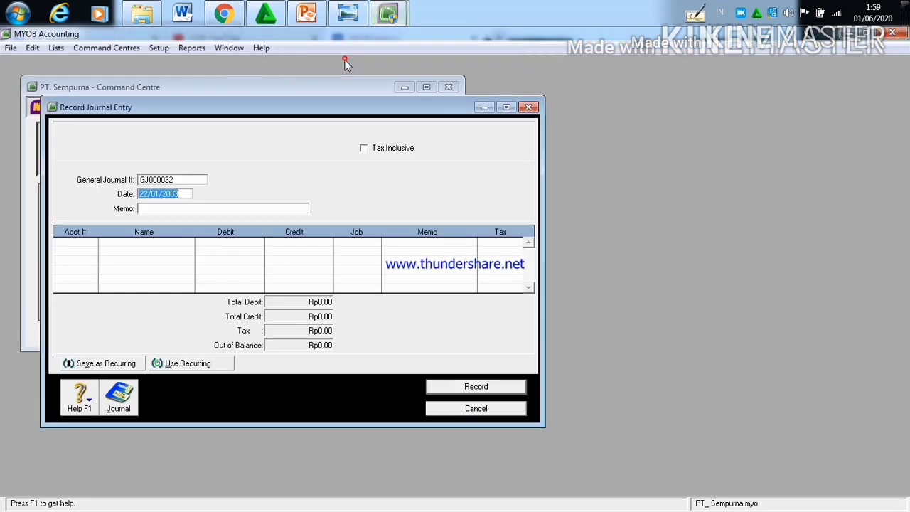
pyautogui.click(147, 194)
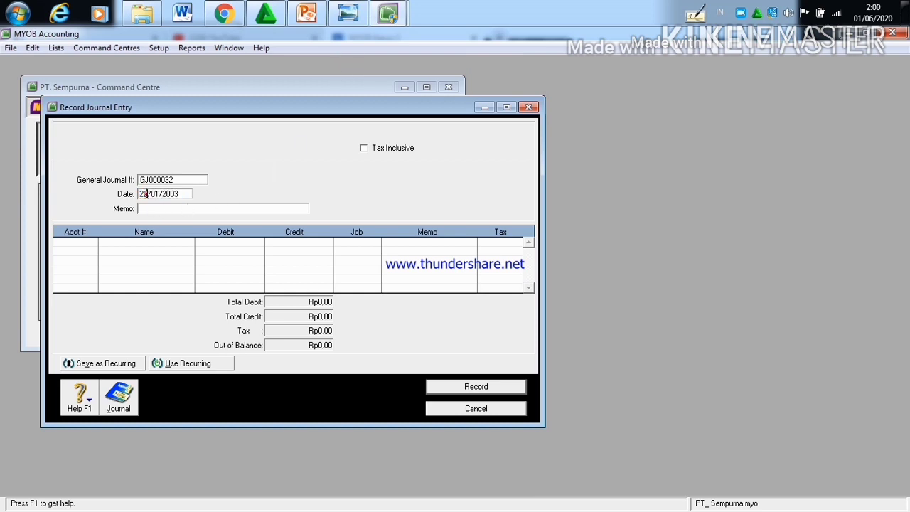
pyautogui.press('BackSpace')
pyautogui.write('4')
# Step: Assign account 1-1100 Kas di Tangan to the first line of the 24/01/2003 journal entry
pyautogui.click(91, 243)
pyautogui.click(91, 243)
pyautogui.write('1-1100')
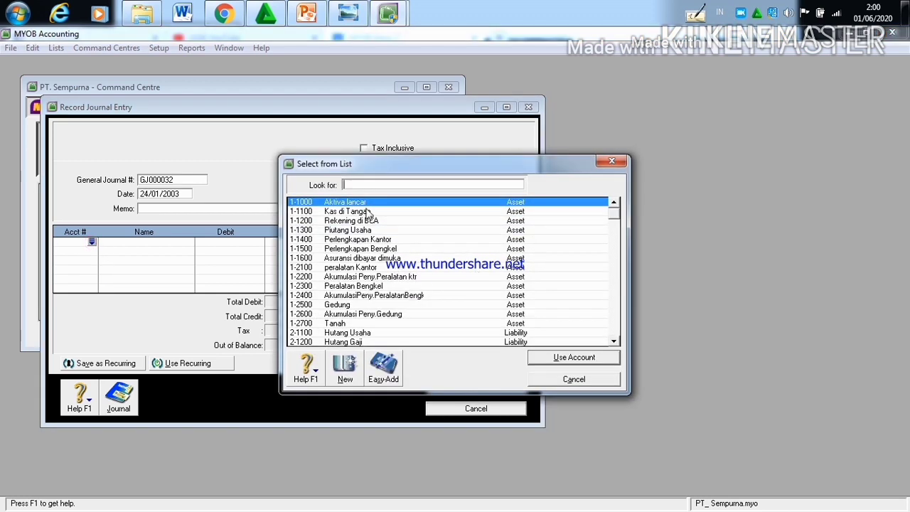
pyautogui.click(594, 358)
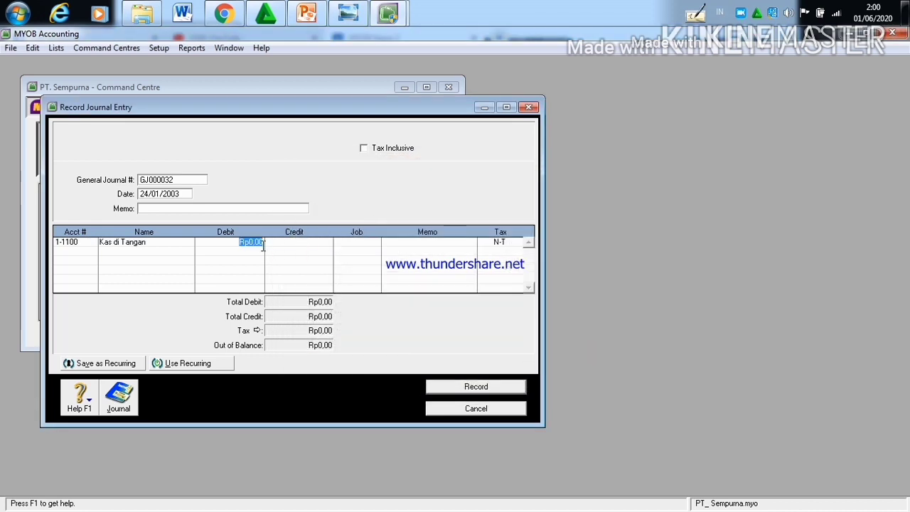
# Step: Set the debit amount of the Kas di Tangan line to Rp4.000.000
pyautogui.click(262, 241)
pyautogui.press('BackSpace')
pyautogui.press('BackSpace')
pyautogui.press('BackSpace')
pyautogui.press('BackSpace')
pyautogui.write('4')
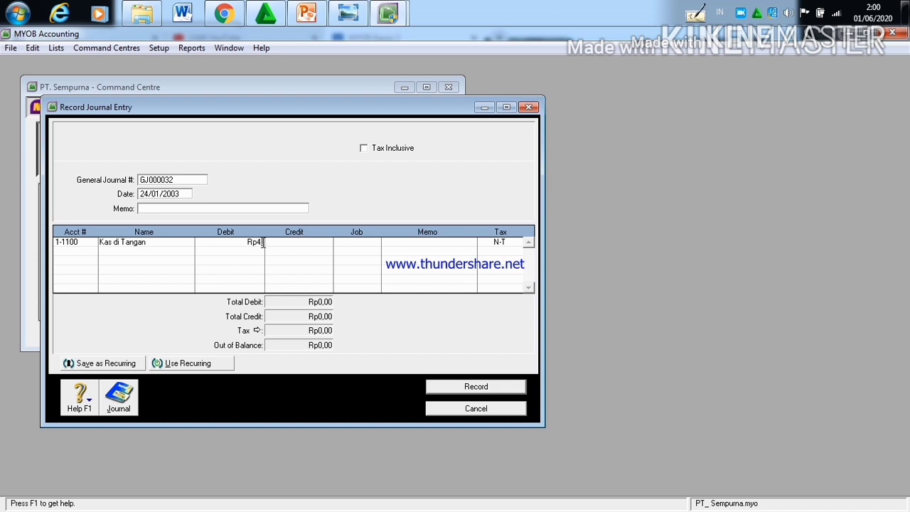
pyautogui.write('.000.000')
# Step: Credit Rp4.000.000 to account 4-1000 Pendapatan Jasa on the second line and record the 24/01/2003 journal entry
pyautogui.click(76, 251)
pyautogui.click(92, 252)
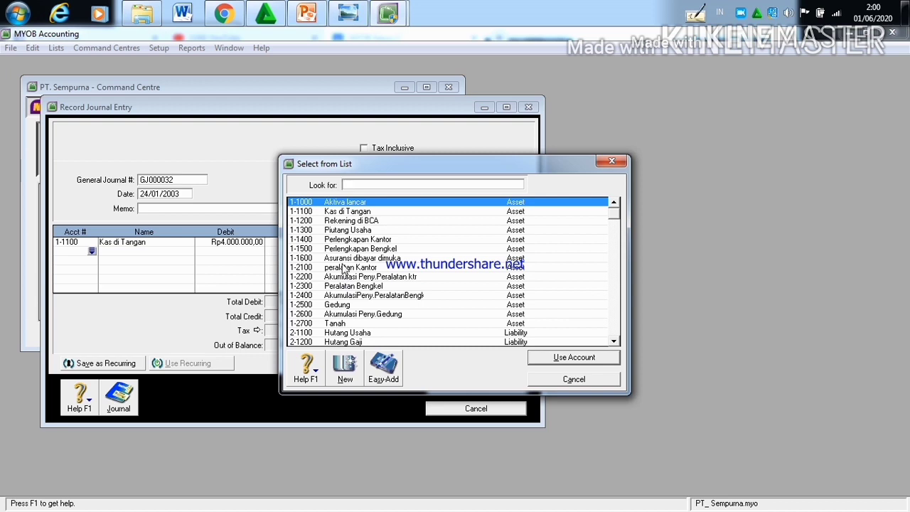
pyautogui.write('4-')
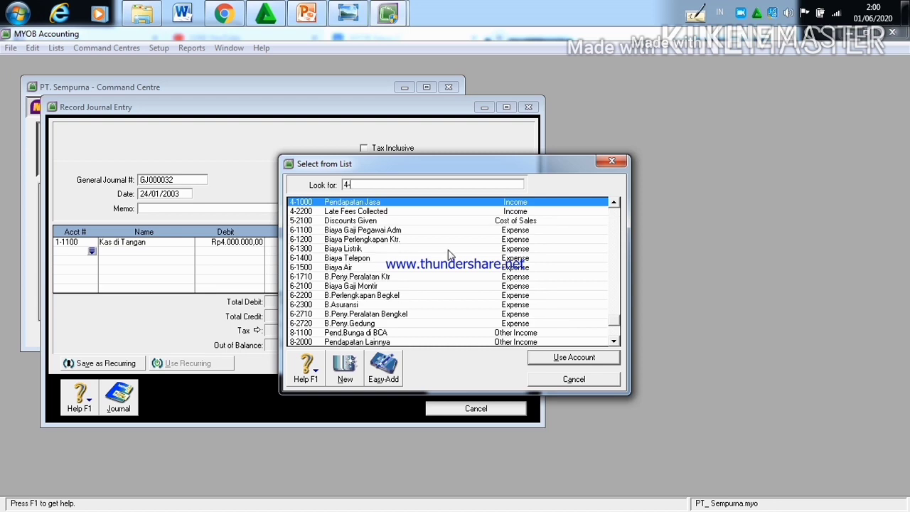
pyautogui.click(594, 359)
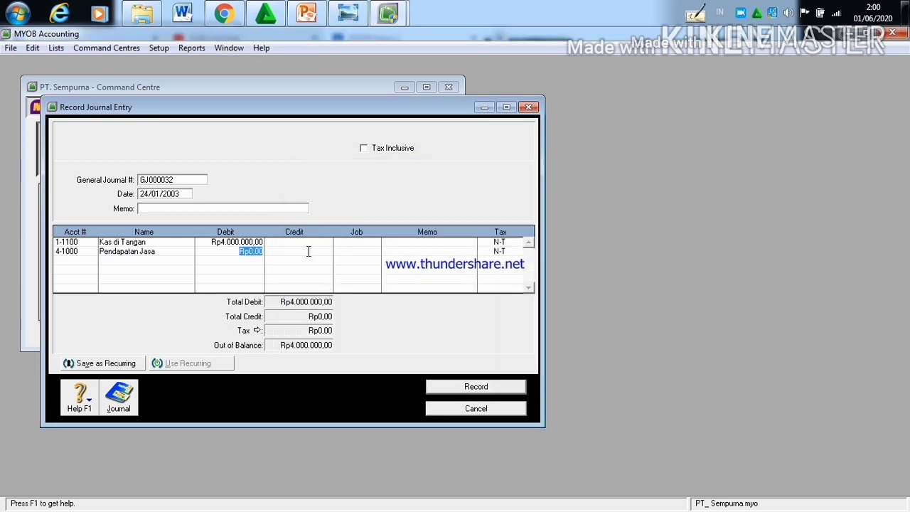
pyautogui.click(306, 251)
pyautogui.click(480, 387)
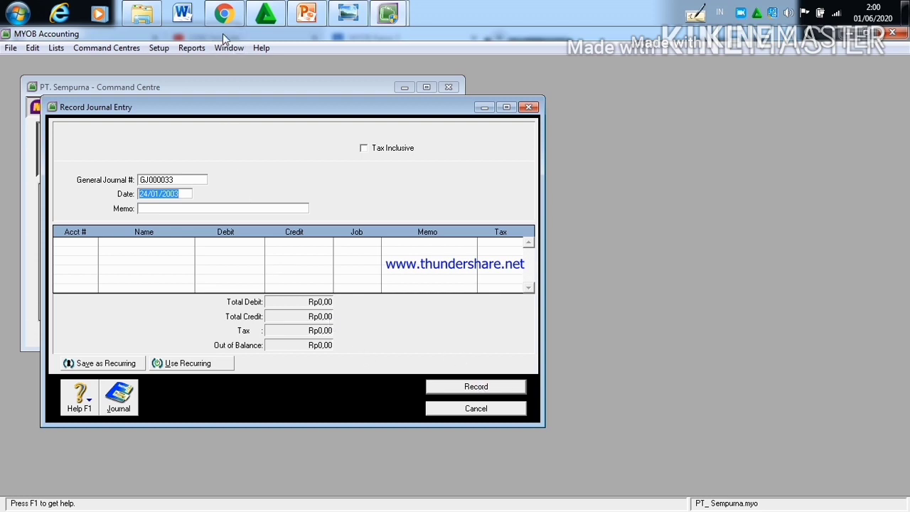
# Step: Read the 26 January transaction in the Kasus II document in Chrome and set the new MYOB journal entry's date to 26/01/2003
pyautogui.click(224, 16)
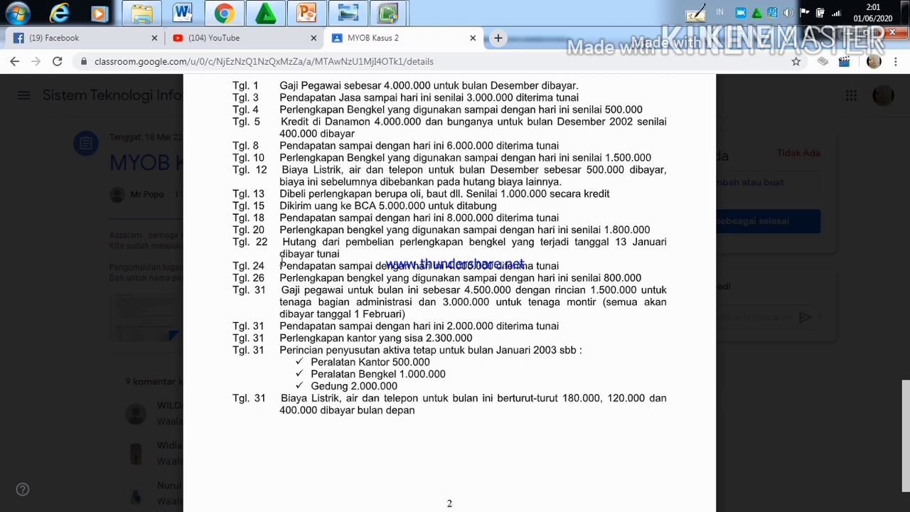
pyautogui.moveTo(387, 13)
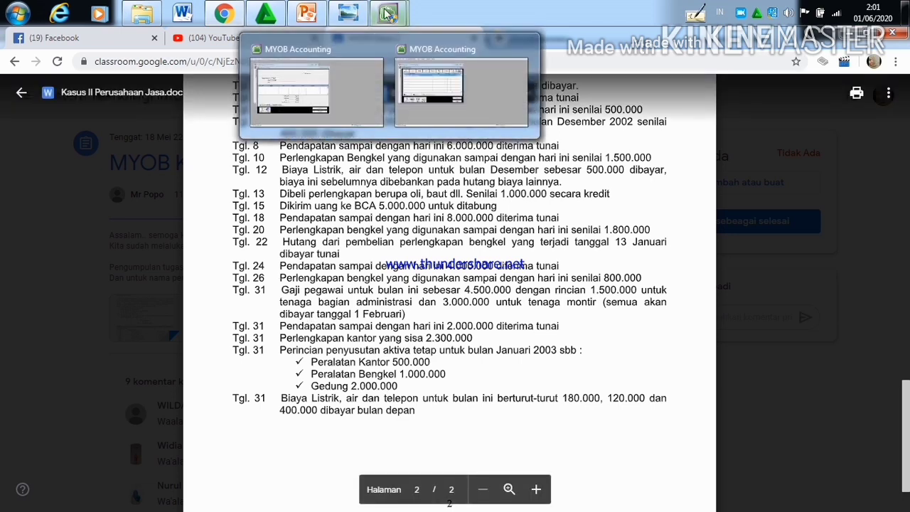
pyautogui.click(354, 93)
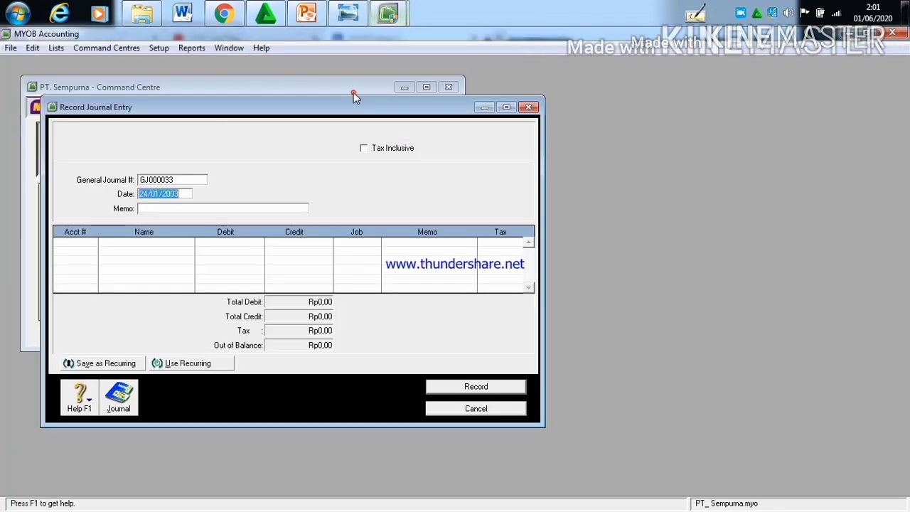
pyautogui.click(147, 192)
pyautogui.press('BackSpace')
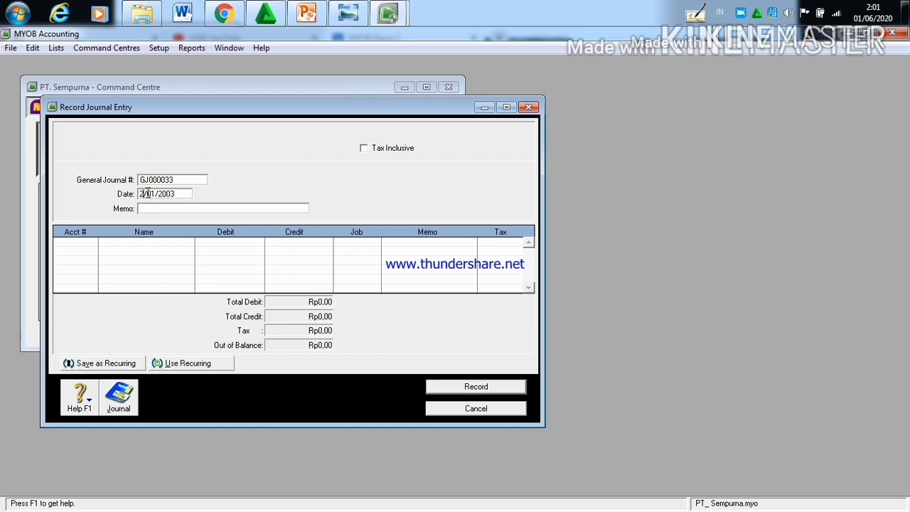
pyautogui.write('6')
# Step: Assign account 6-2200 B.Perlengkapan Begkel to the first line of the 26/01/2003 journal entry
pyautogui.click(86, 242)
pyautogui.click(90, 242)
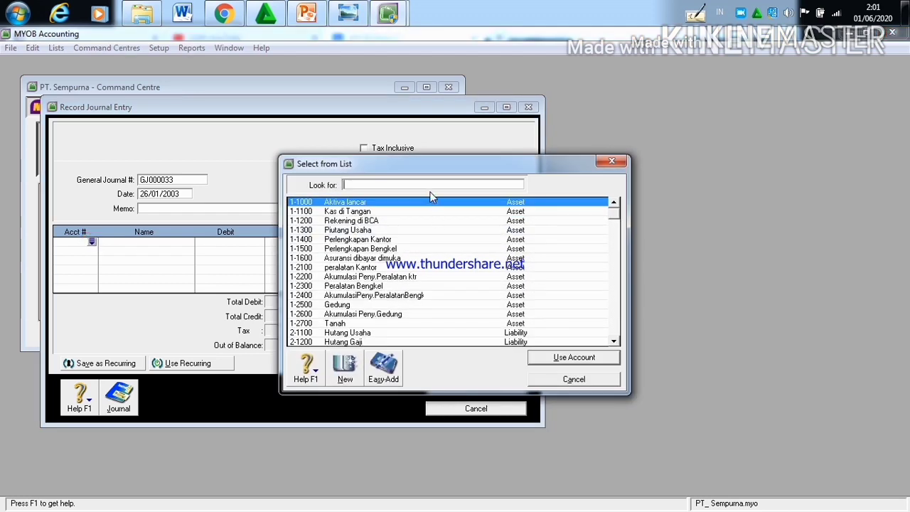
pyautogui.write('6-')
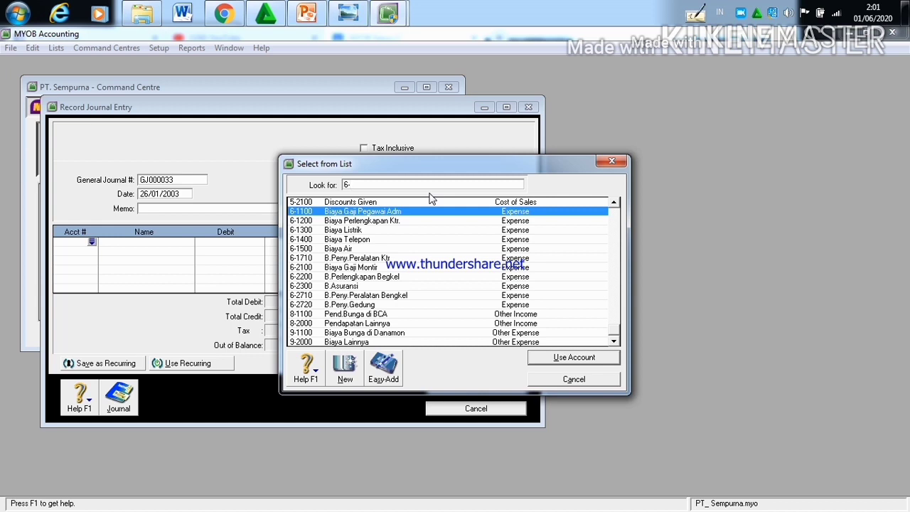
pyautogui.click(393, 277)
pyautogui.click(537, 357)
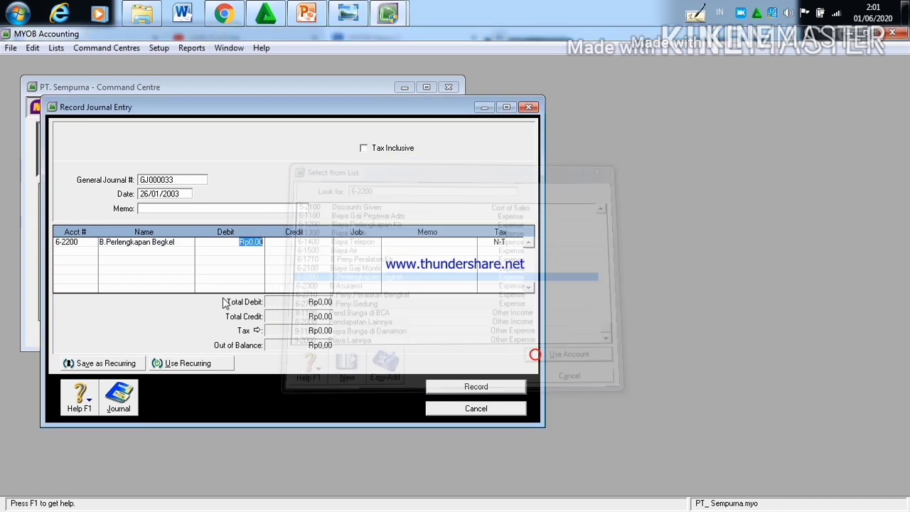
# Step: Set the debit amount of the B.Perlengkapan Begkel line to Rp800.000
pyautogui.click(262, 242)
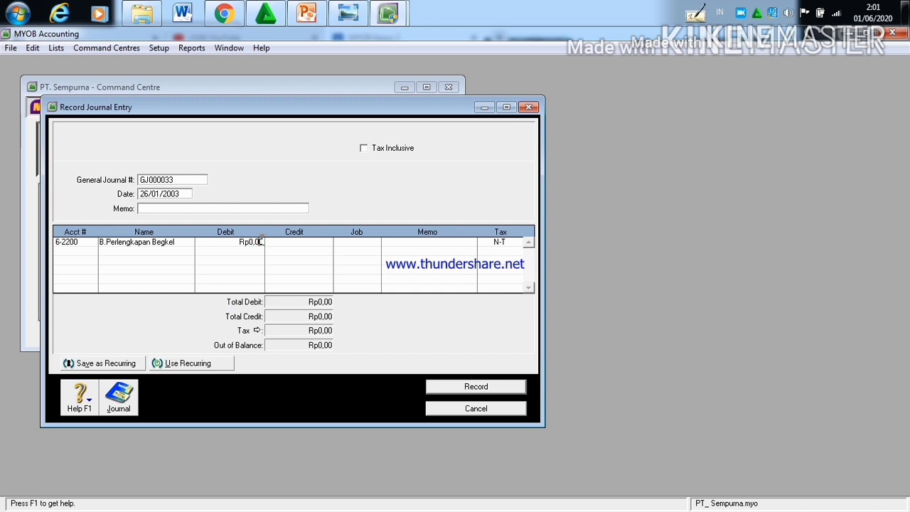
pyautogui.press('BackSpace')
pyautogui.press('BackSpace')
pyautogui.press('BackSpace')
pyautogui.press('BackSpace')
pyautogui.write('800.000')
# Step: Credit Rp800.000 to account 1-1500 Perlengkapan Bengkel on the second line and record the 26/01/2003 journal entry
pyautogui.click(90, 249)
pyautogui.click(81, 250)
pyautogui.click(92, 251)
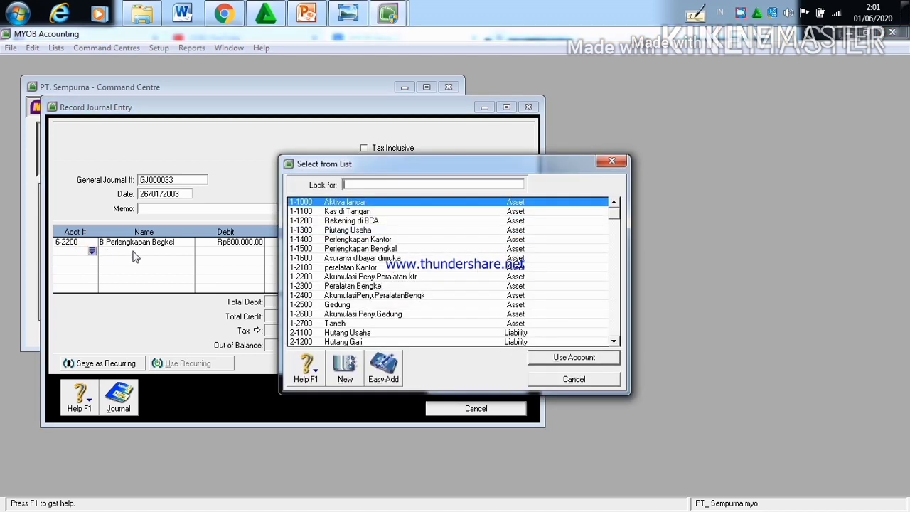
pyautogui.click(359, 249)
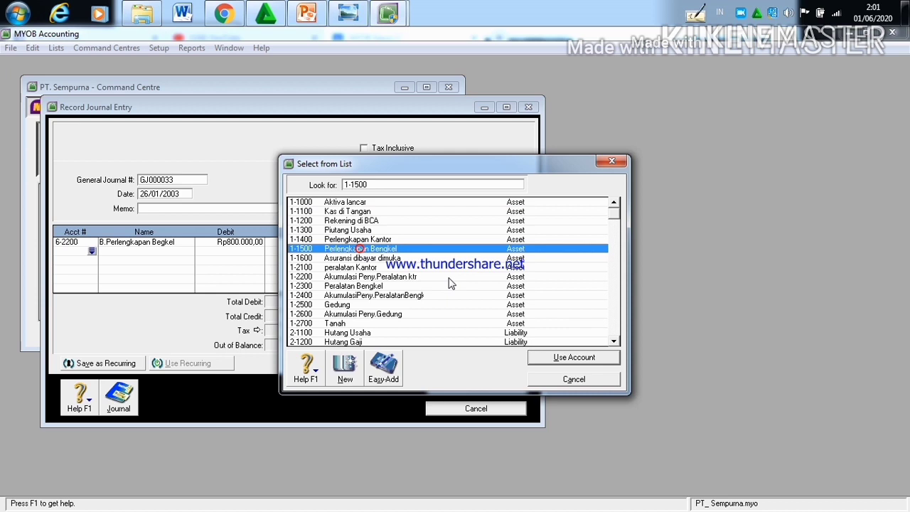
pyautogui.click(600, 361)
pyautogui.click(277, 252)
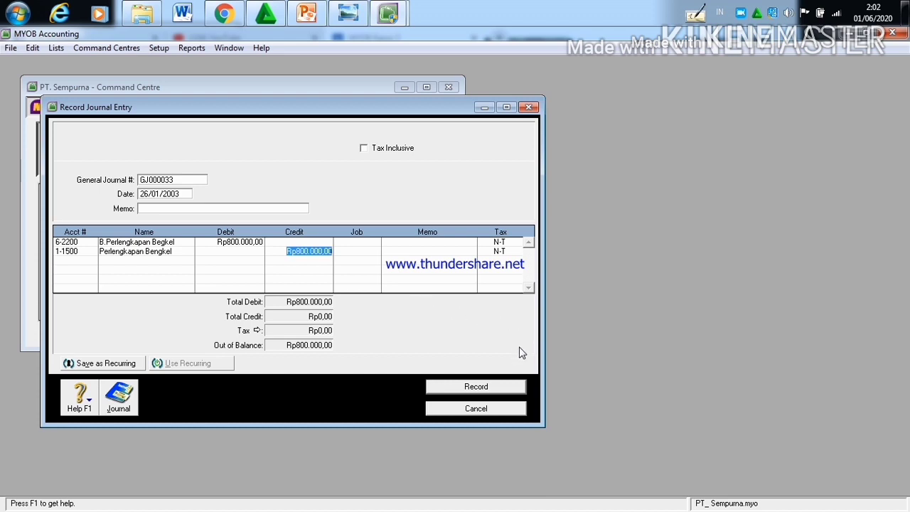
pyautogui.click(494, 384)
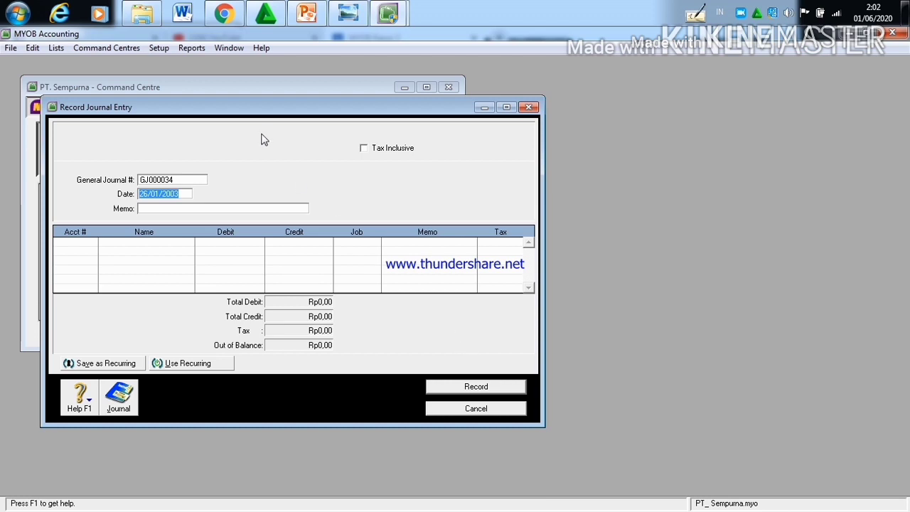
# Step: Read the 31 January employee salary transaction in the Kasus II document in Chrome and set the new MYOB journal entry's date to 31/01/2003
pyautogui.moveTo(211, 19)
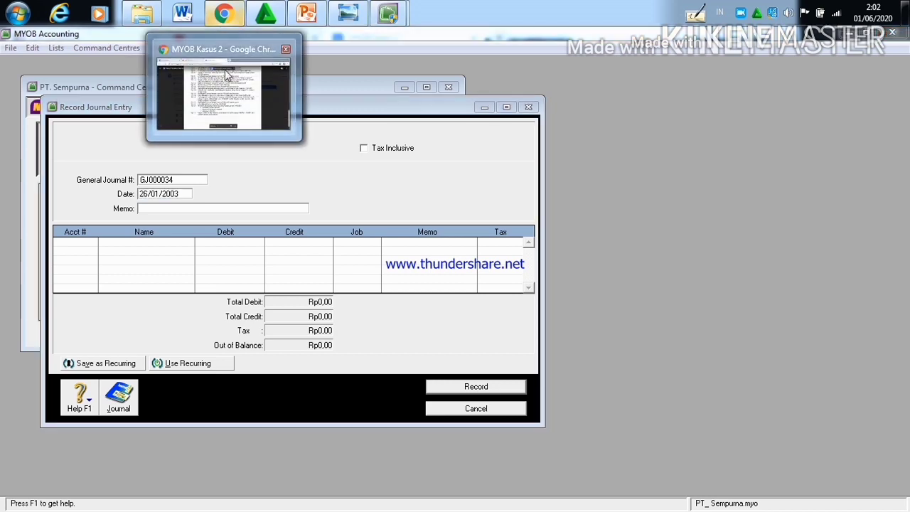
pyautogui.click(224, 71)
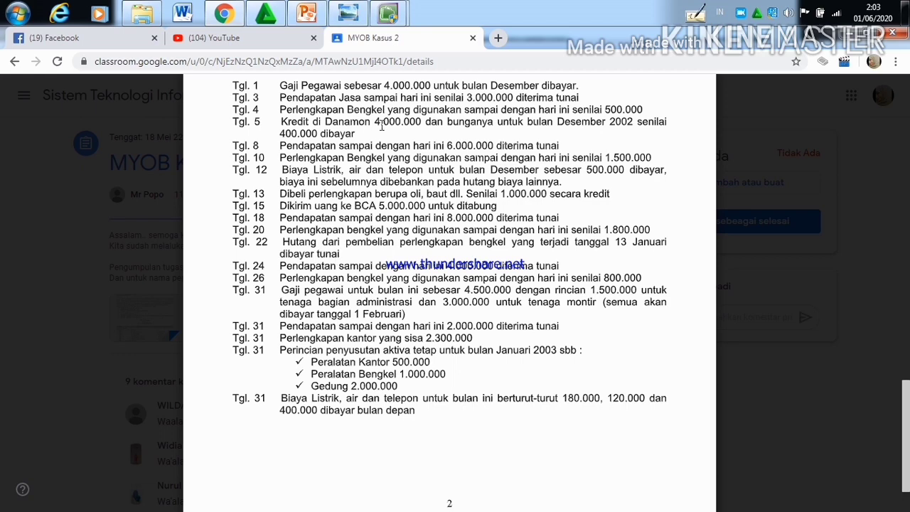
pyautogui.moveTo(387, 14)
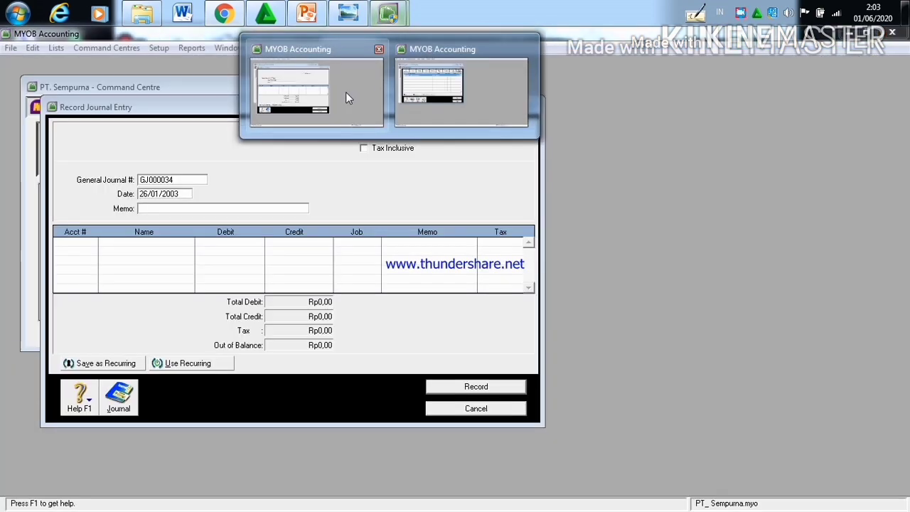
pyautogui.click(345, 92)
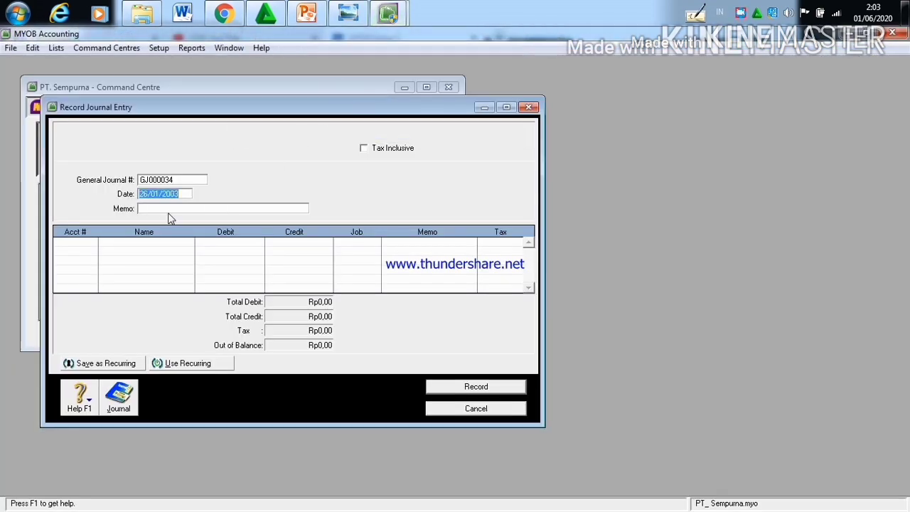
pyautogui.click(147, 194)
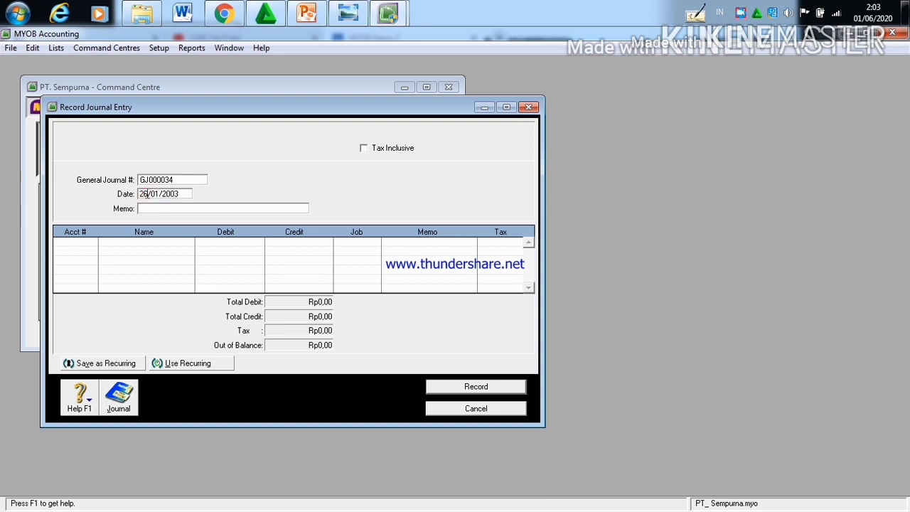
pyautogui.press('BackSpace')
pyautogui.press('BackSpace')
pyautogui.write('31')
# Step: Assign account 6-1100 Biaya Gaji Pegawai Adm to the first line of the 31/01/2003 journal entry
pyautogui.click(89, 244)
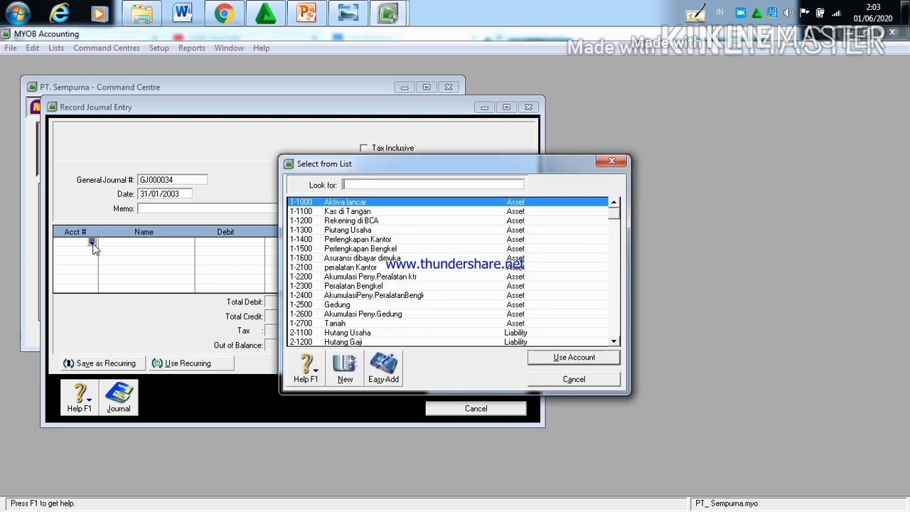
pyautogui.write('6-')
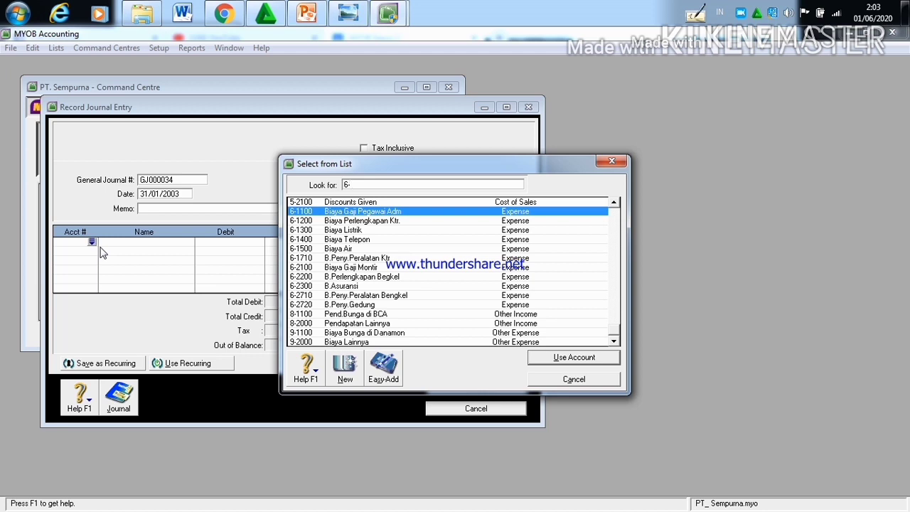
pyautogui.write('11')
pyautogui.click(556, 359)
# Step: Set the debit amount of the Biaya Gaji Pegawai Adm line to Rp1.500.000
pyautogui.click(261, 243)
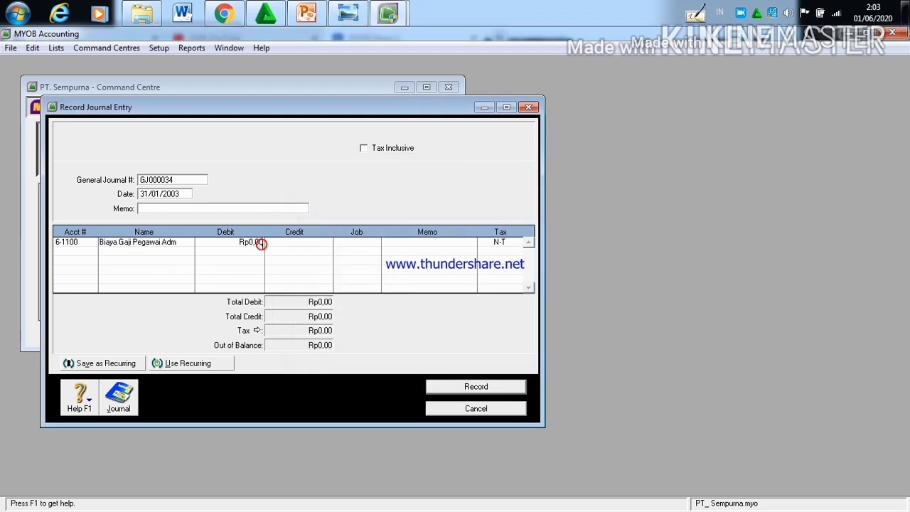
pyautogui.press('BackSpace')
pyautogui.press('BackSpace')
pyautogui.press('BackSpace')
pyautogui.press('BackSpace')
pyautogui.write('.')
pyautogui.write('1')
pyautogui.write('.500')
pyautogui.write('.000')
# Step: Assign account 6-2100 Biaya Gaji Montir to the second line of the salary journal entry
pyautogui.click(82, 250)
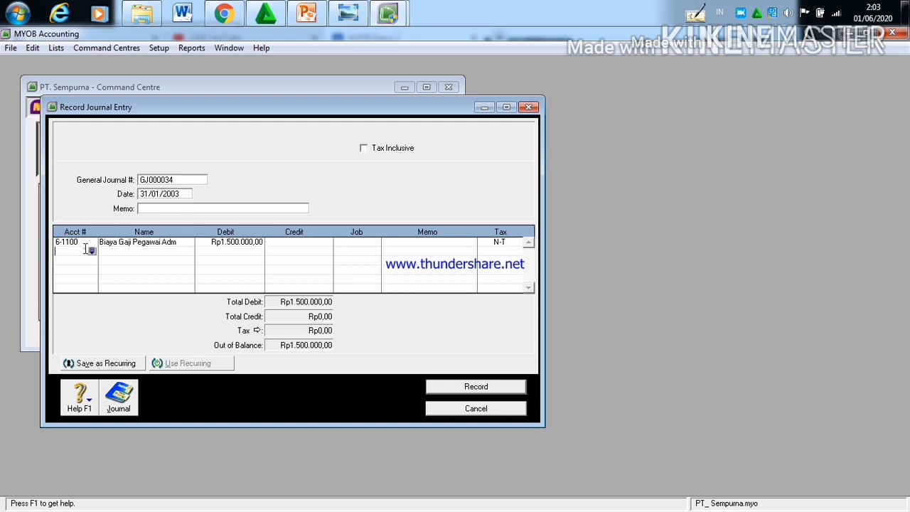
pyautogui.click(91, 251)
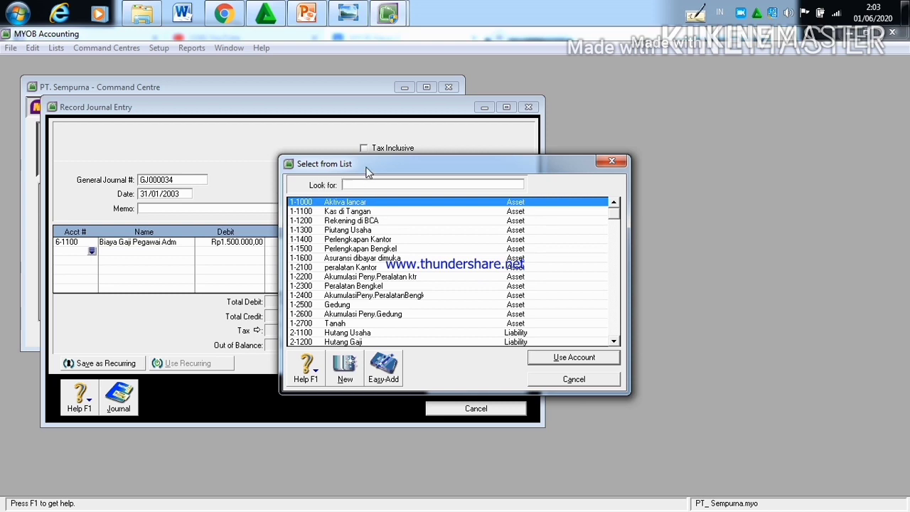
pyautogui.write('6-')
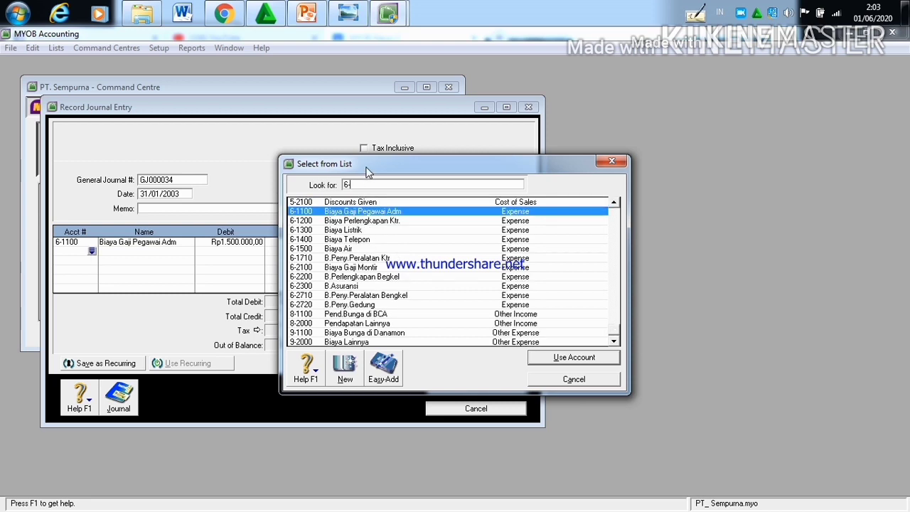
pyautogui.write('1')
pyautogui.press('BackSpace')
pyautogui.write('21')
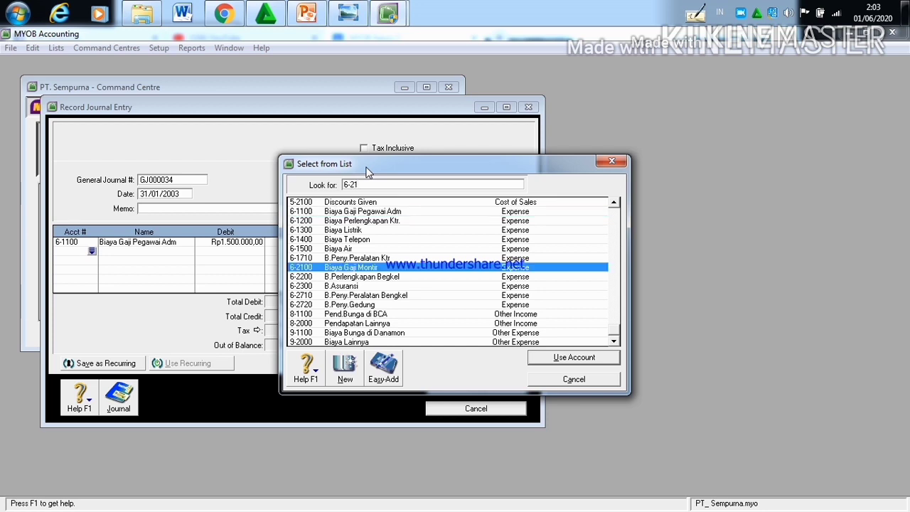
pyautogui.click(553, 357)
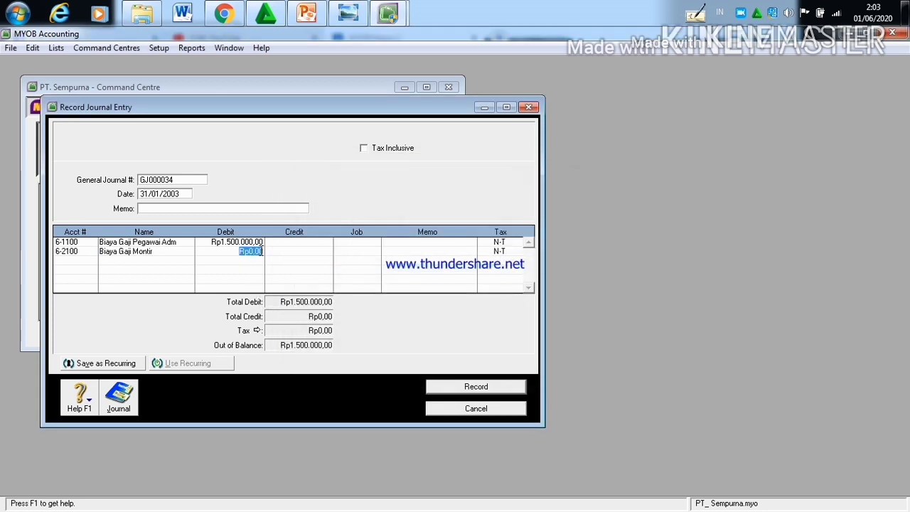
# Step: Set the debit amount of the Biaya Gaji Montir line to Rp3.000.000
pyautogui.click(261, 253)
pyautogui.press('BackSpace')
pyautogui.press('BackSpace')
pyautogui.press('BackSpace')
pyautogui.press('BackSpace')
pyautogui.write('3')
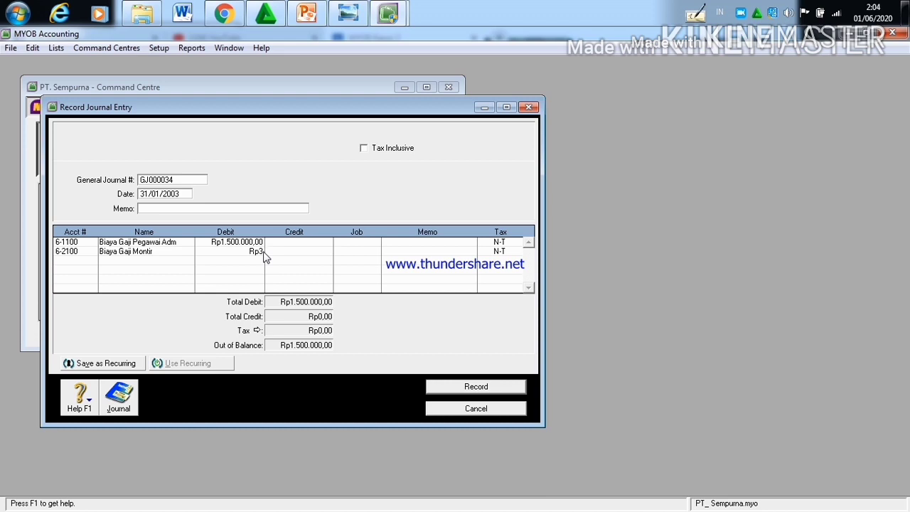
pyautogui.press('BackSpace')
pyautogui.write('3.')
pyautogui.press('BackSpace')
pyautogui.press('BackSpace')
pyautogui.write('3.000.000')
# Step: Credit Rp4.500.000 to account 2-1200 Hutang Gaji on the third line and record the salary journal entry
pyautogui.click(80, 260)
pyautogui.click(92, 261)
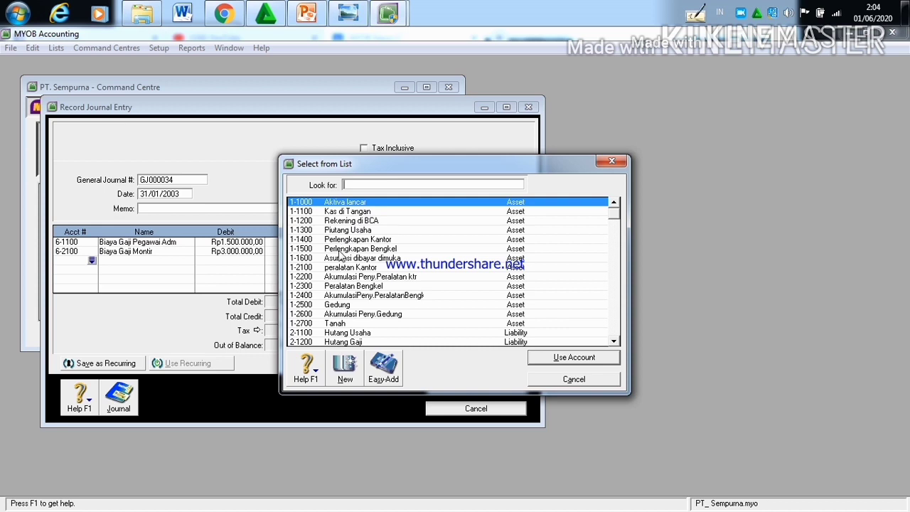
pyautogui.click(348, 342)
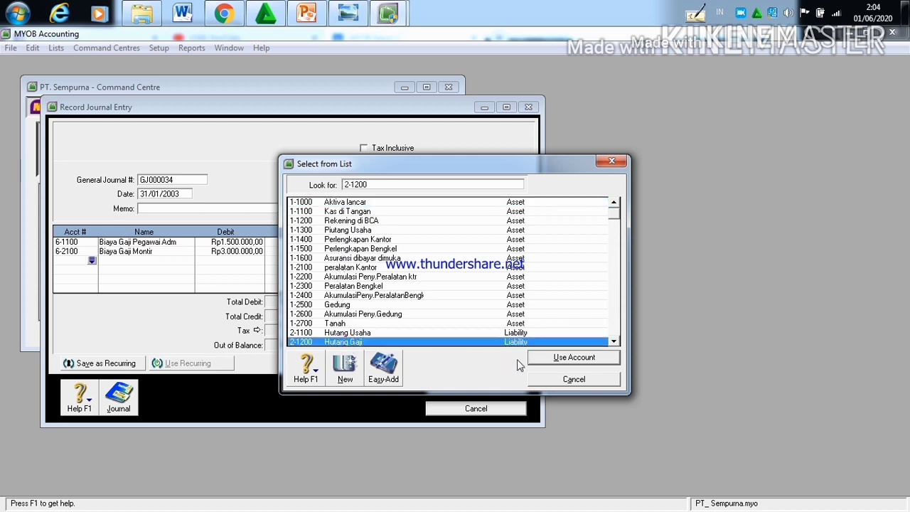
pyautogui.click(565, 357)
pyautogui.click(293, 260)
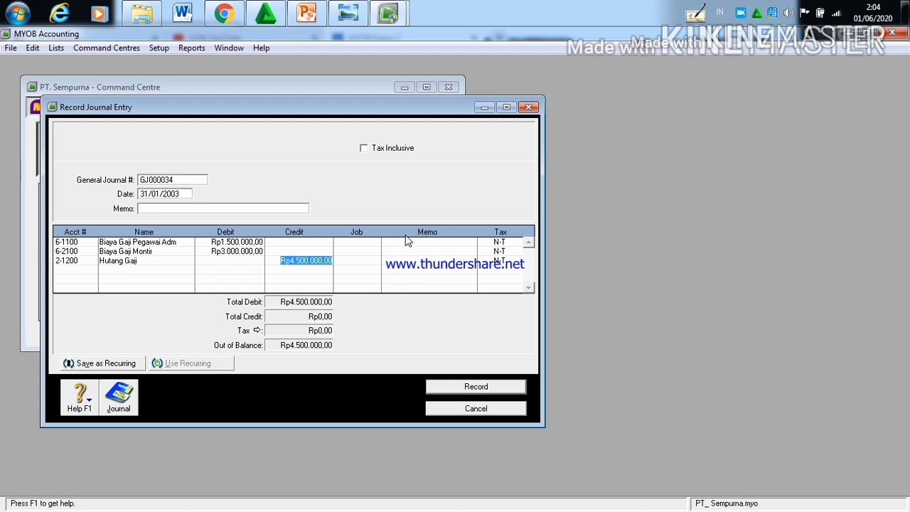
pyautogui.click(469, 387)
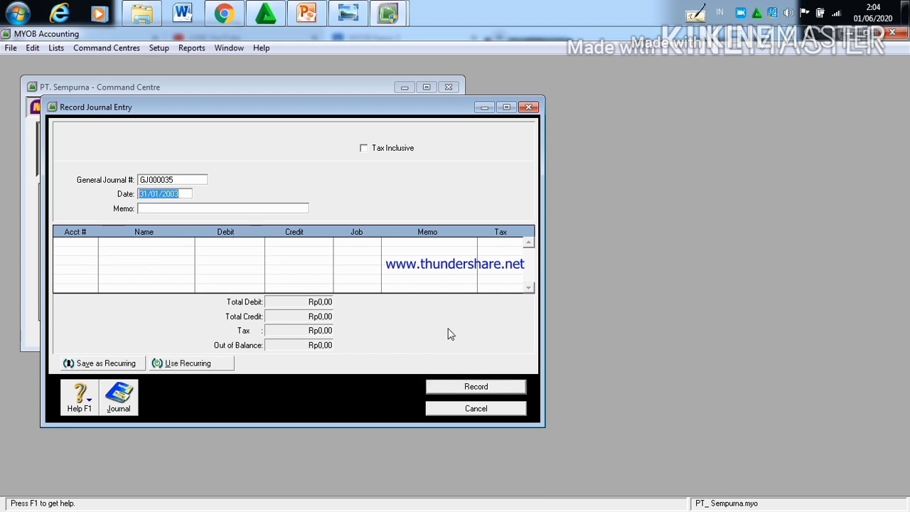
# Step: Read the 31 January income transaction in Chrome, and assign account 1-1100 Kas di Tangan to the new MYOB journal entry's first line
pyautogui.click(224, 14)
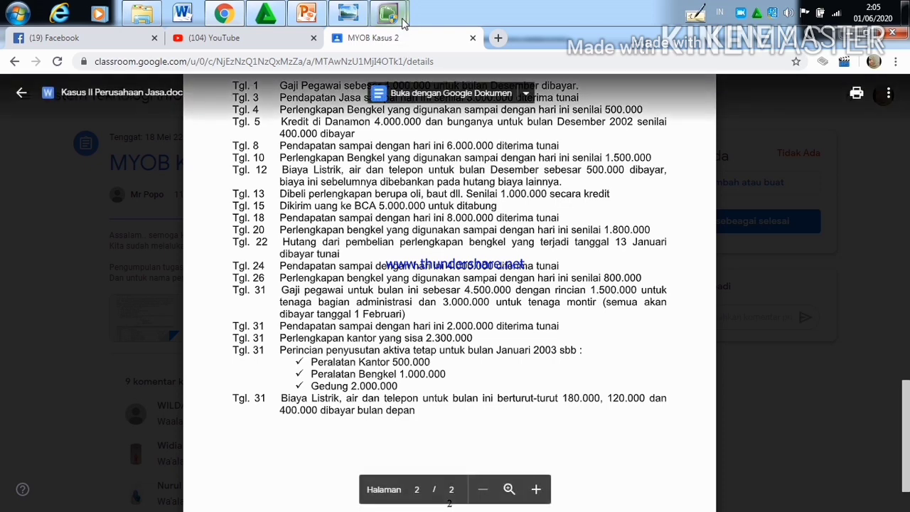
pyautogui.moveTo(389, 15)
pyautogui.click(322, 82)
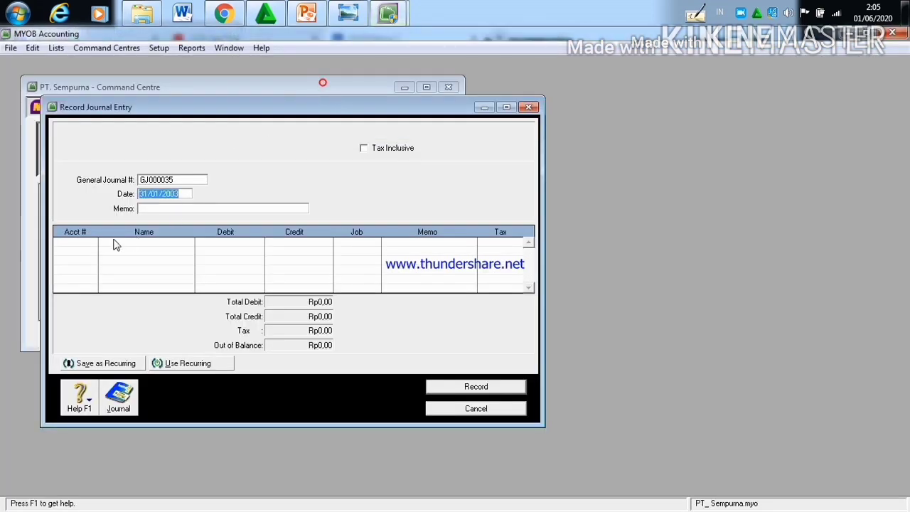
pyautogui.click(88, 242)
pyautogui.click(90, 242)
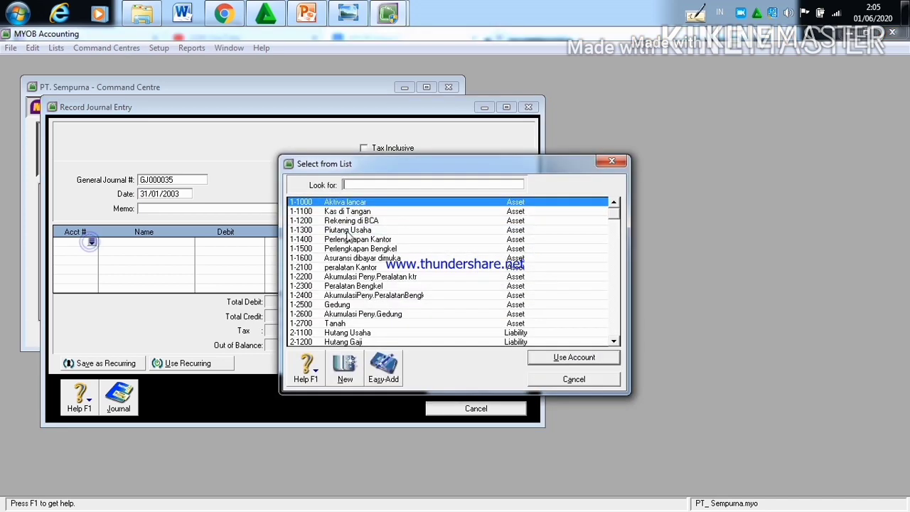
pyautogui.click(372, 212)
pyautogui.click(535, 357)
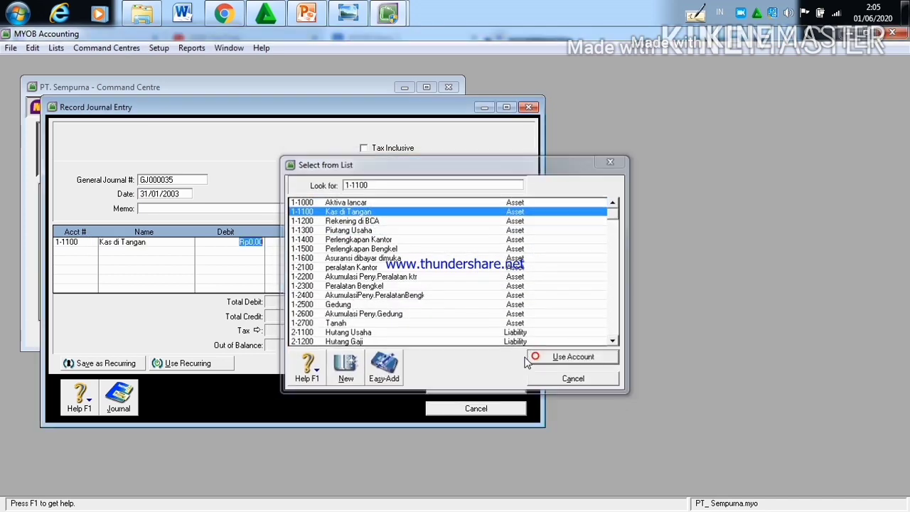
# Step: Set the debit amount of the Kas di Tangan line to Rp2.000.000
pyautogui.click(262, 241)
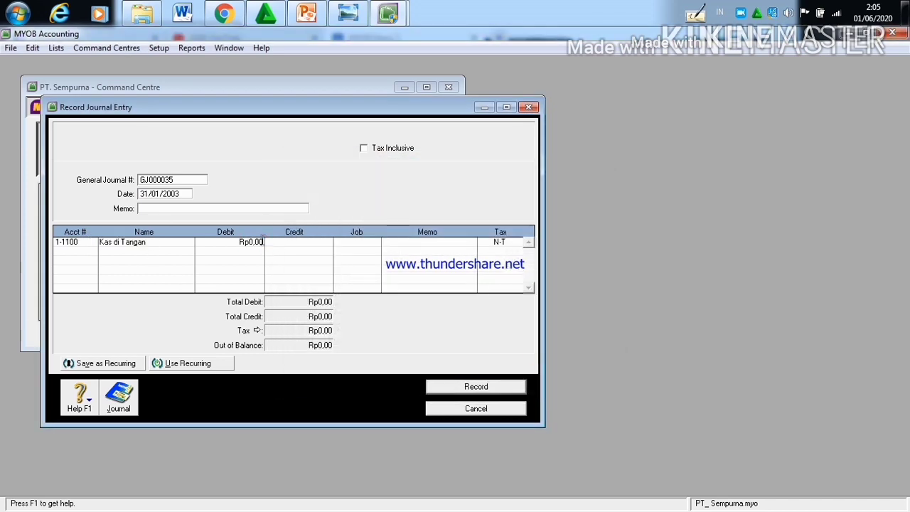
pyautogui.click(262, 242)
pyautogui.press('BackSpace')
pyautogui.press('BackSpace')
pyautogui.press('BackSpace')
pyautogui.press('BackSpace')
pyautogui.press('BackSpace')
pyautogui.write('2.000.000')
# Step: Credit Rp2.000.000 to account 4-1000 Pendapatan Jasa on the second line and record the 31/01/2003 income journal entry
pyautogui.click(74, 252)
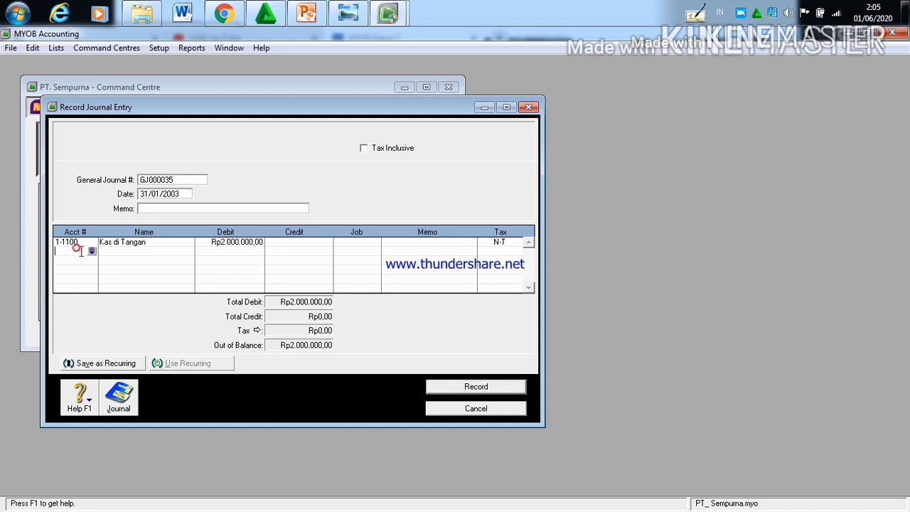
pyautogui.click(92, 251)
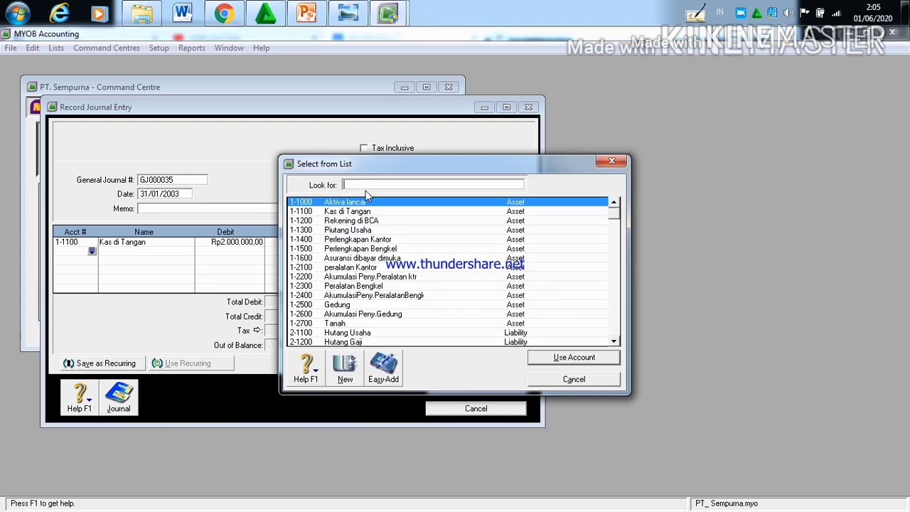
pyautogui.write('4')
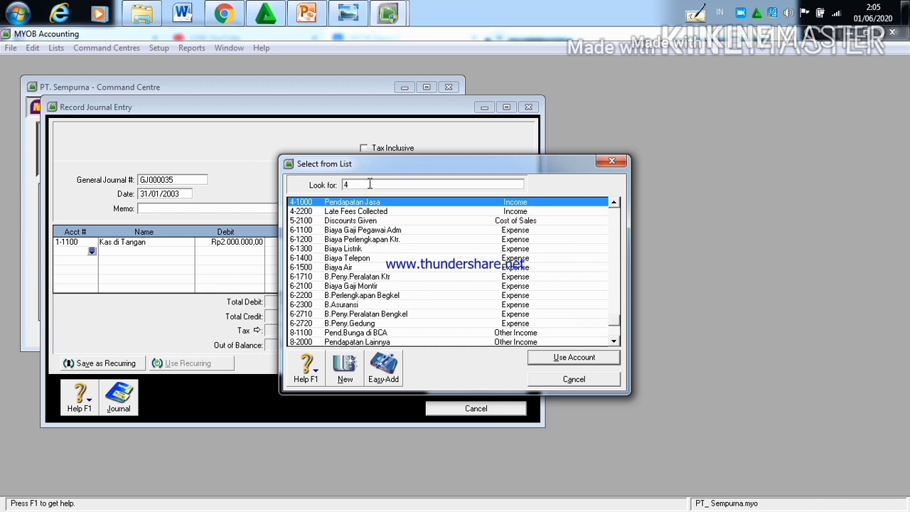
pyautogui.click(560, 361)
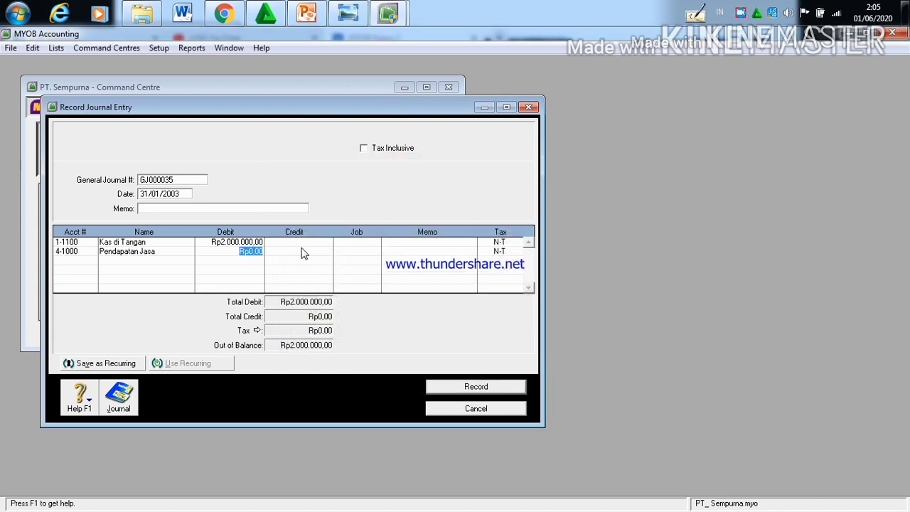
pyautogui.click(301, 251)
pyautogui.click(469, 385)
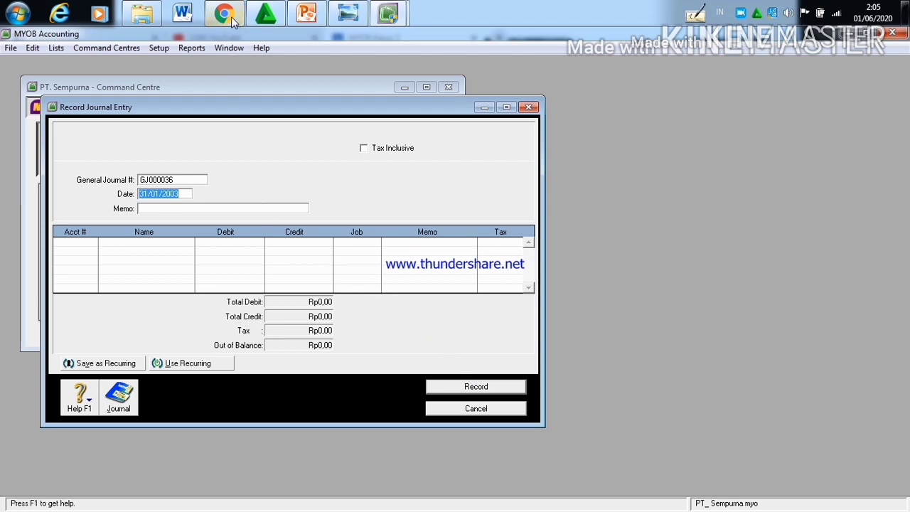
# Step: Switch to the Kasus II document in Chrome and read the remaining 31 January transactions
pyautogui.moveTo(231, 22)
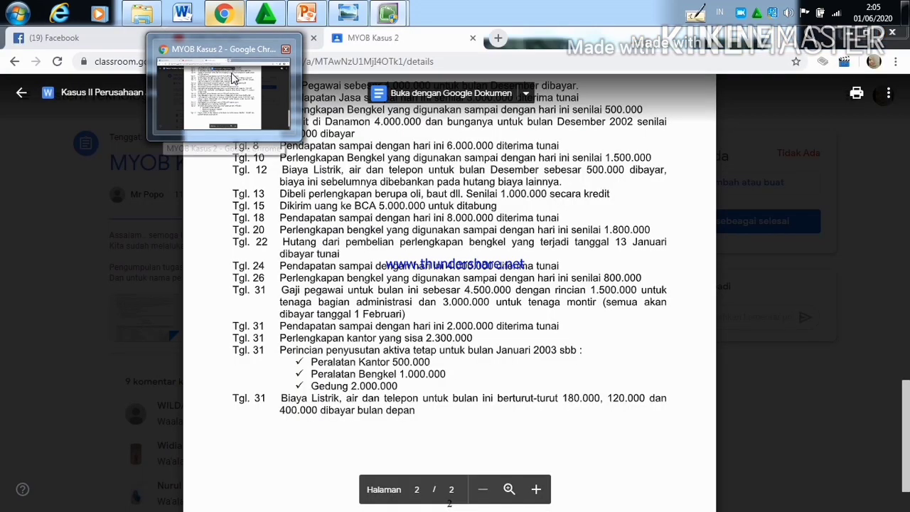
pyautogui.click(233, 78)
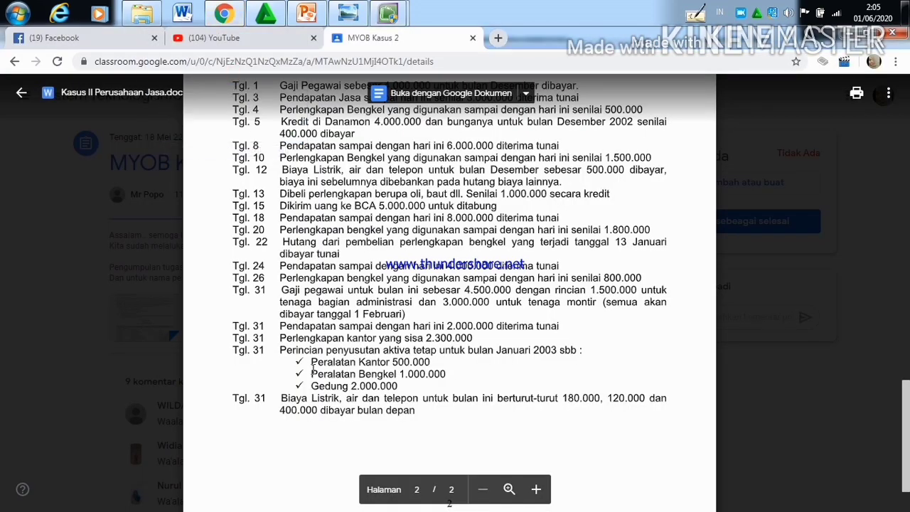
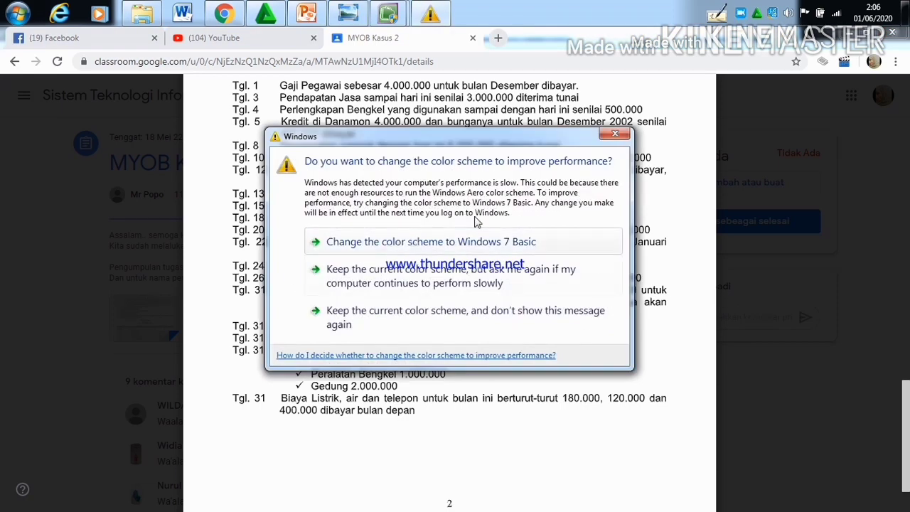
# Step: Dismiss the Windows color scheme prompt, switch to MYOB Accounting and assign account 6-1200 Biaya Perlengkapan Ktr. to the 31/01/2003 journal entry's first line
pyautogui.click(608, 136)
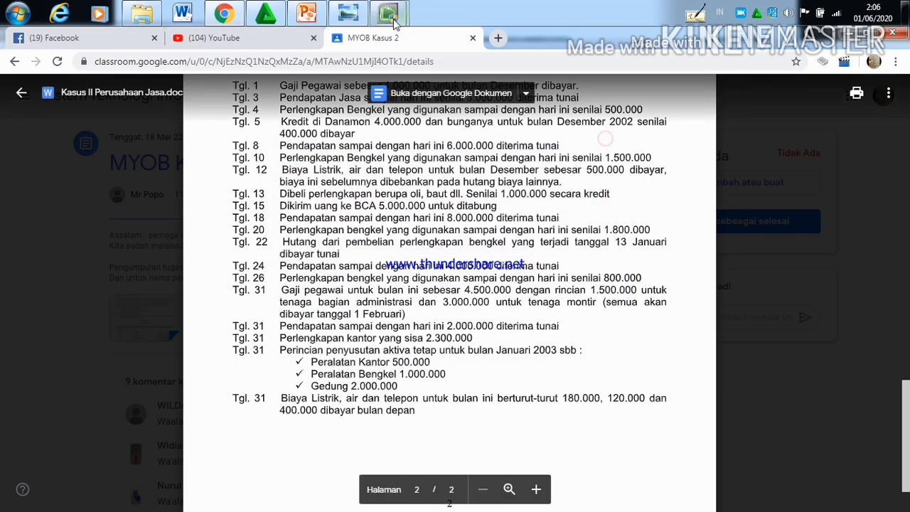
pyautogui.moveTo(395, 23)
pyautogui.click(332, 98)
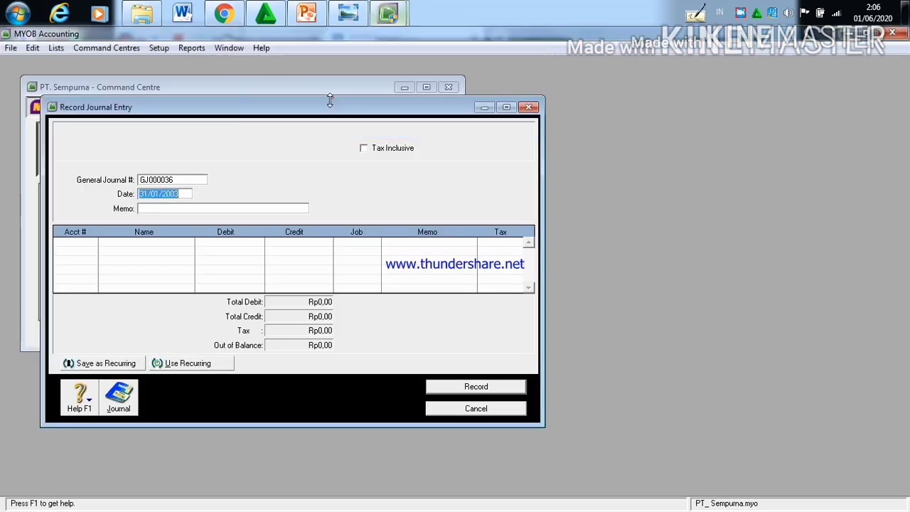
pyautogui.click(87, 242)
pyautogui.click(89, 242)
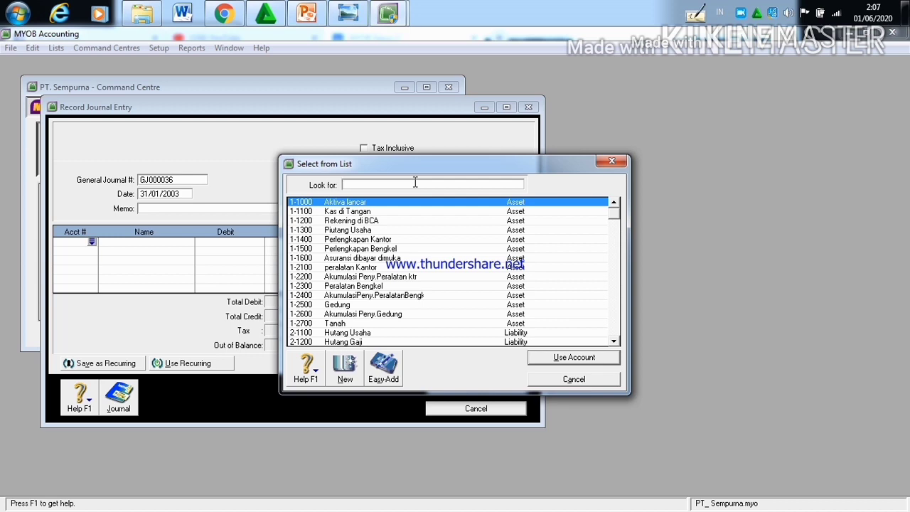
pyautogui.write('6-')
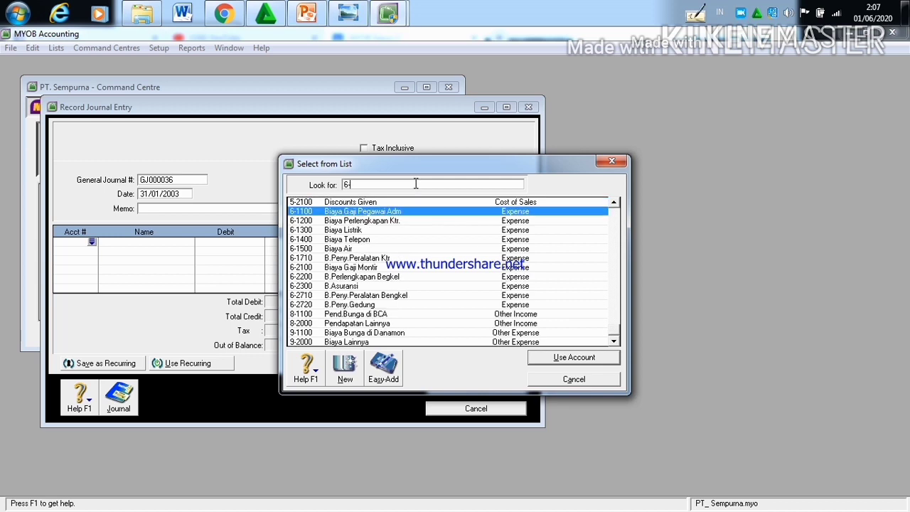
pyautogui.click(408, 227)
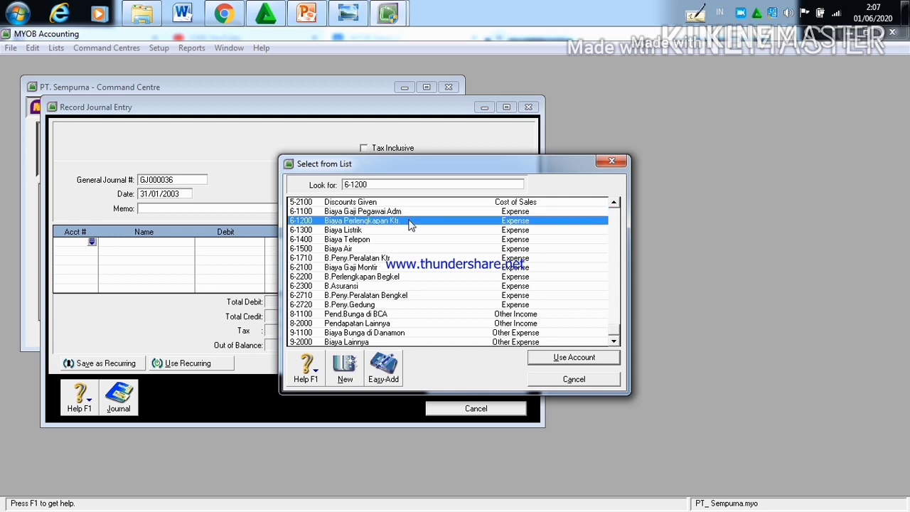
pyautogui.click(541, 356)
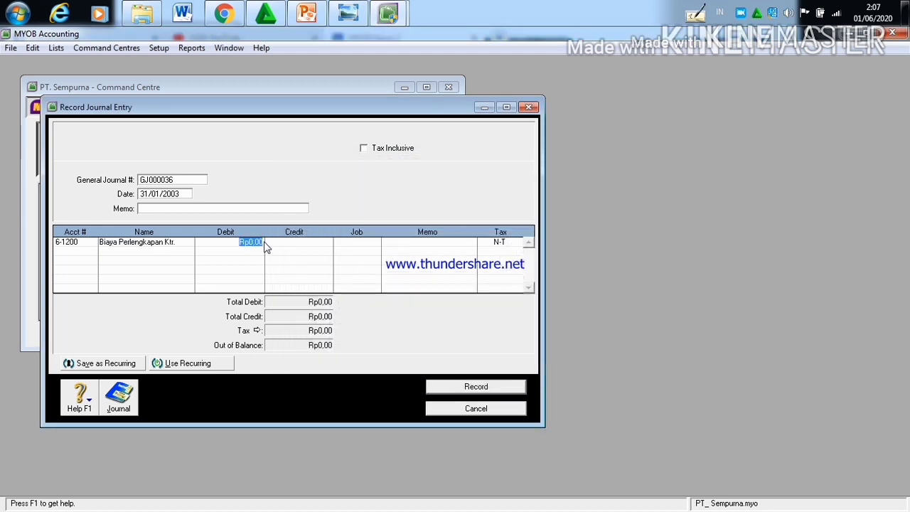
# Step: Set the debit amount of the Biaya Perlengkapan Ktr. line to Rp700.000
pyautogui.click(264, 242)
pyautogui.press('BackSpace')
pyautogui.press('BackSpace')
pyautogui.press('BackSpace')
pyautogui.press('BackSpace')
pyautogui.write('700.000')
# Step: Credit Rp700.000 to account 1-1400 Perlengkapan Kantor on the second line and record the office supplies journal entry
pyautogui.click(78, 252)
pyautogui.click(92, 252)
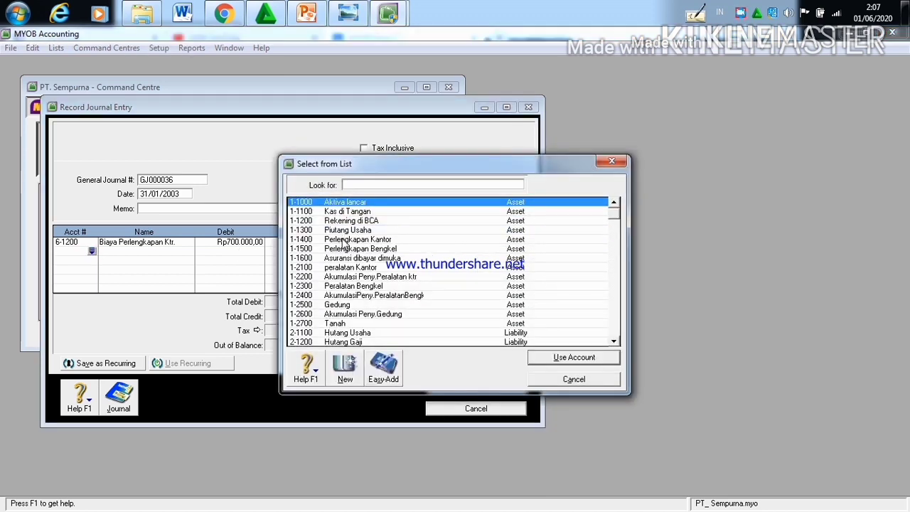
pyautogui.click(344, 239)
pyautogui.click(577, 358)
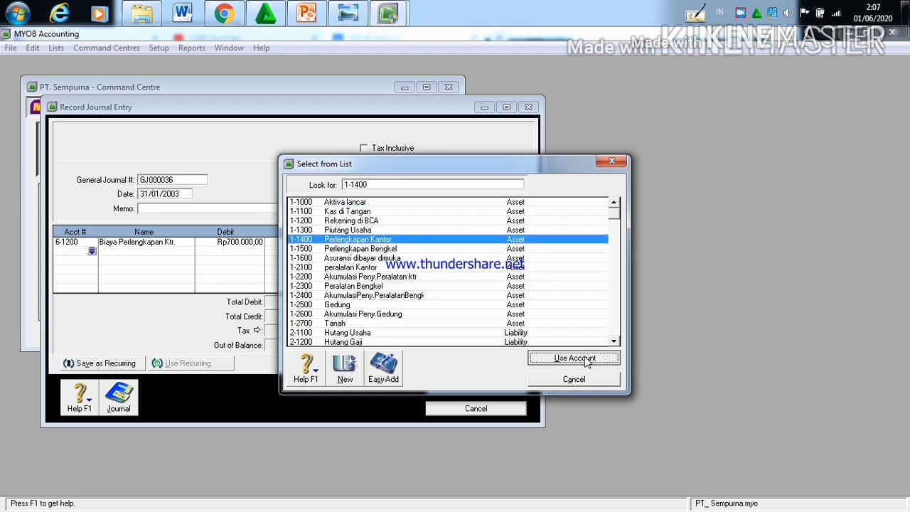
pyautogui.click(299, 253)
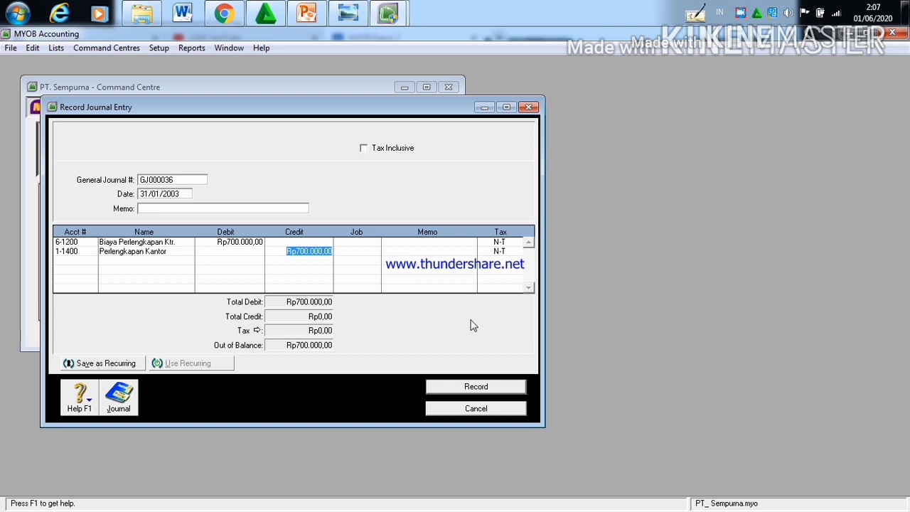
pyautogui.click(499, 386)
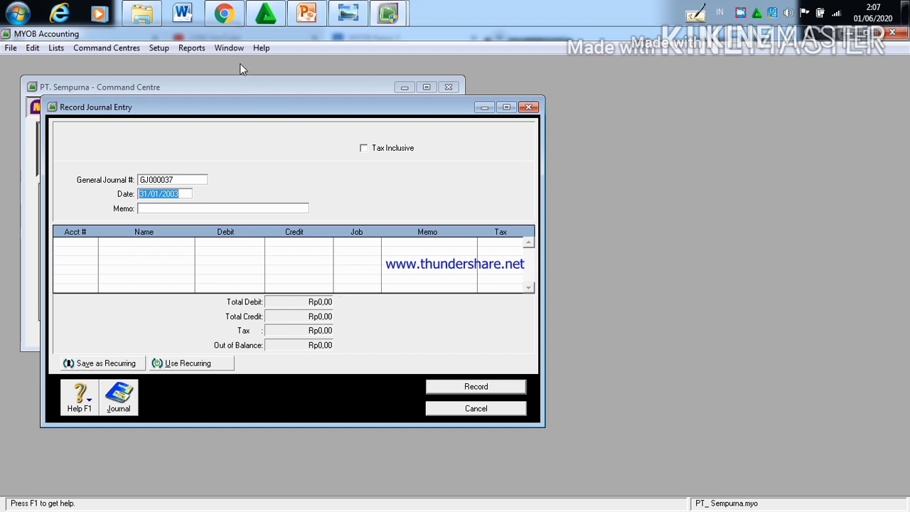
# Step: Read the 31 January depreciation details in Chrome, and assign account 6-1200 Biaya Perlengkapan Ktr. to the new MYOB journal entry's first line
pyautogui.click(231, 20)
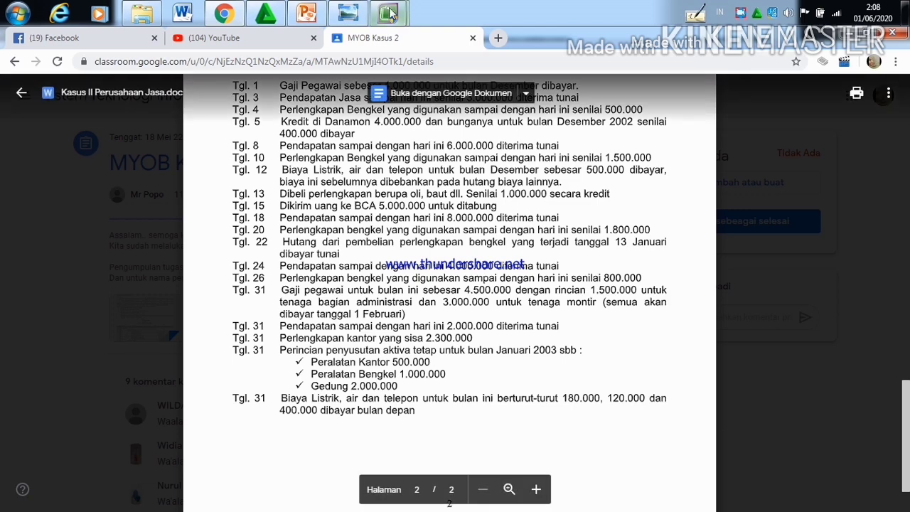
pyautogui.moveTo(387, 13)
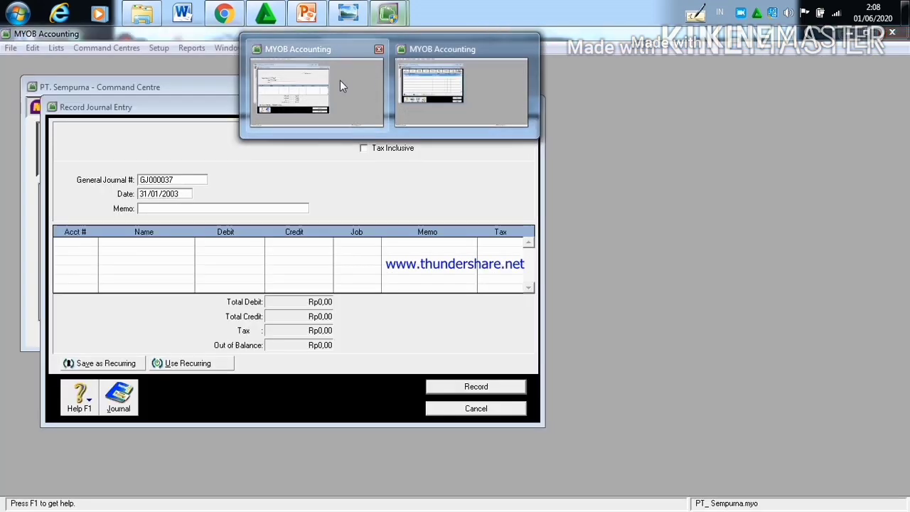
pyautogui.click(340, 86)
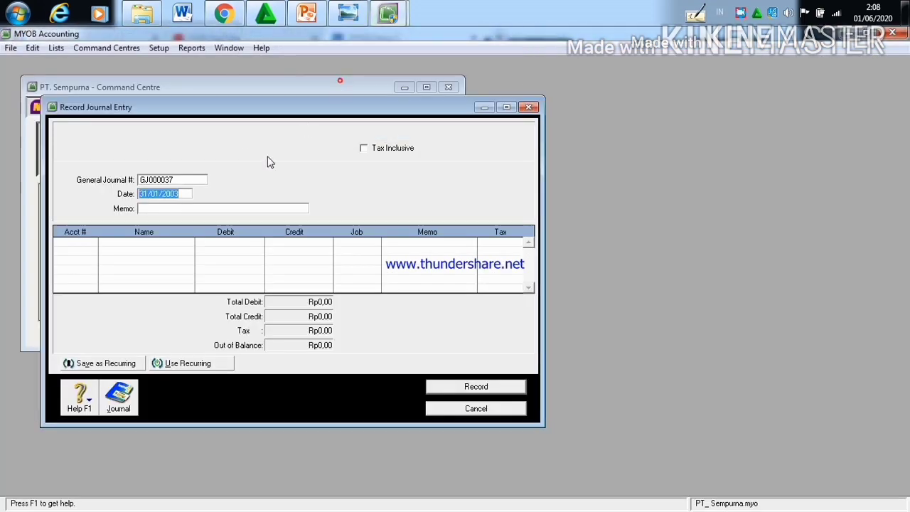
pyautogui.click(87, 244)
pyautogui.click(163, 207)
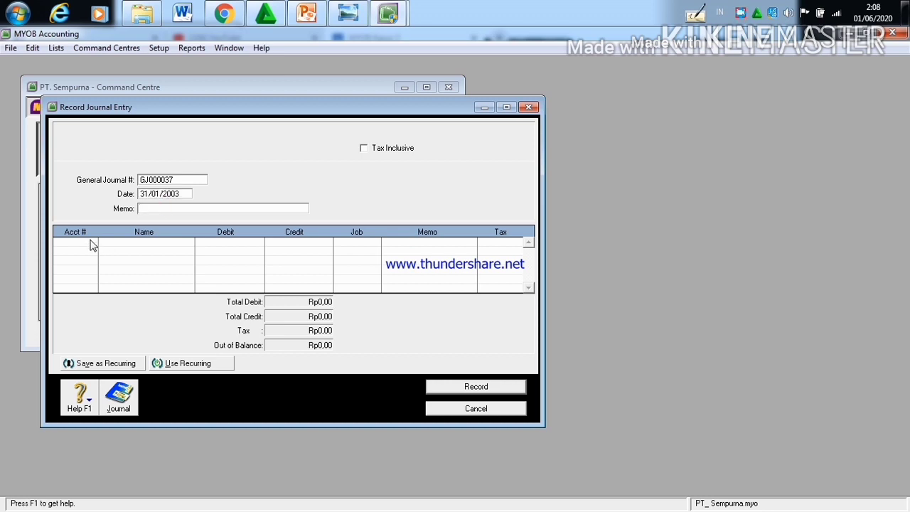
pyautogui.click(88, 242)
pyautogui.click(90, 243)
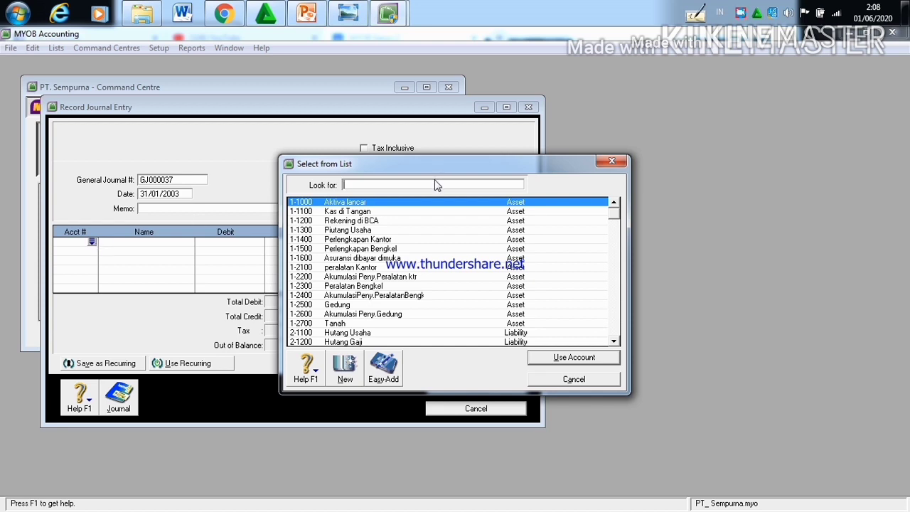
pyautogui.write('6-')
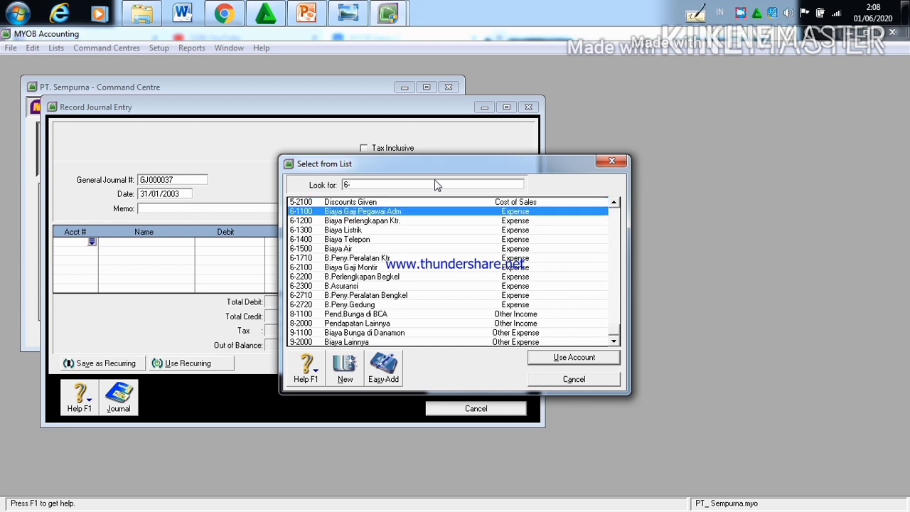
pyautogui.write('12')
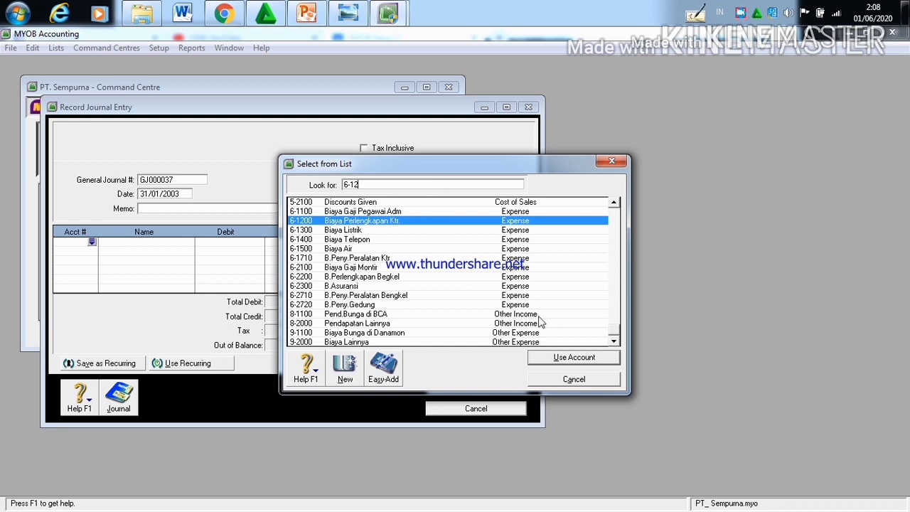
pyautogui.click(568, 359)
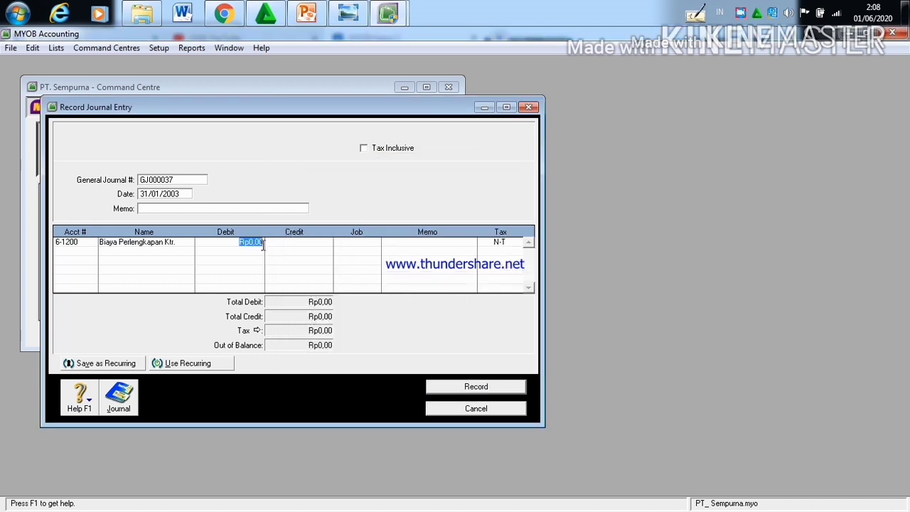
# Step: Set the debit amount of the first line, Biaya Perlengkapan Ktr., to Rp500.000
pyautogui.click(263, 244)
pyautogui.press('BackSpace')
pyautogui.press('BackSpace')
pyautogui.press('BackSpace')
pyautogui.press('BackSpace')
pyautogui.write('500.000')
# Step: Credit Rp500.000 to account 1-2200 Akumulasi Peny.Peralatan ktr on the second line
pyautogui.click(82, 250)
pyautogui.click(91, 251)
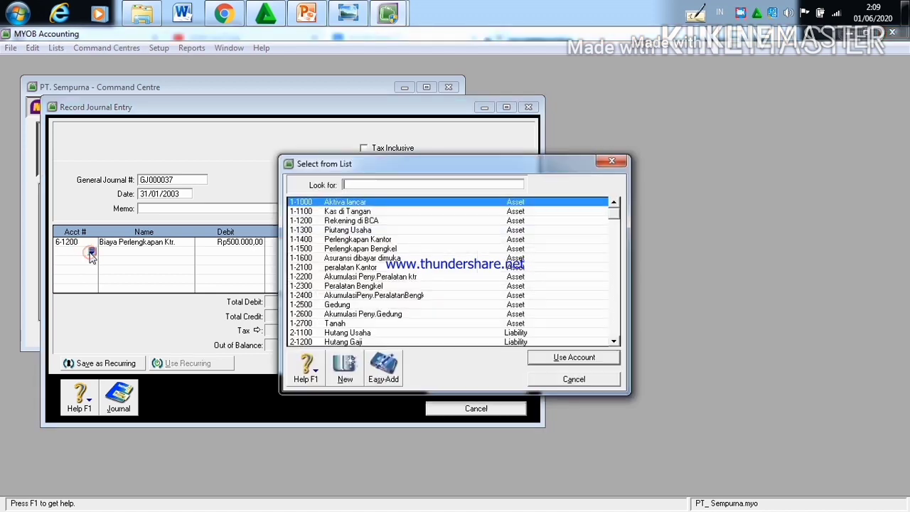
pyautogui.write('1-2200')
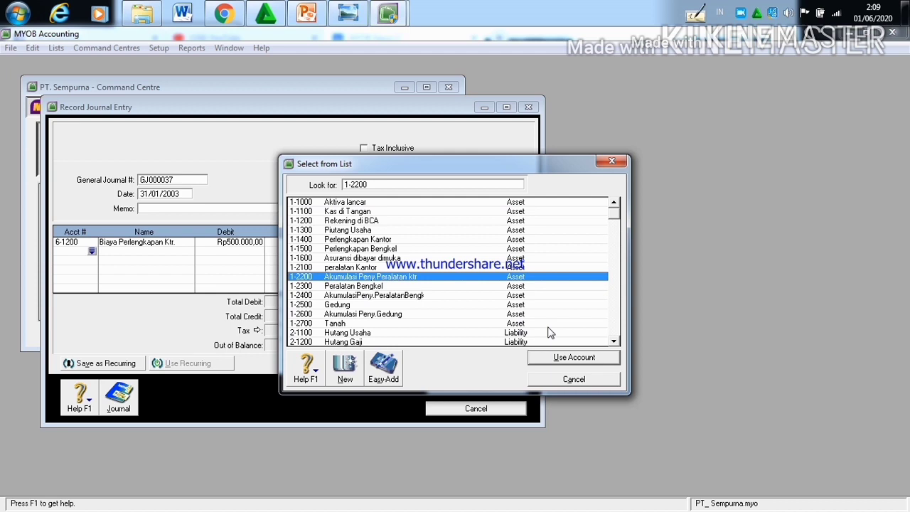
pyautogui.click(551, 357)
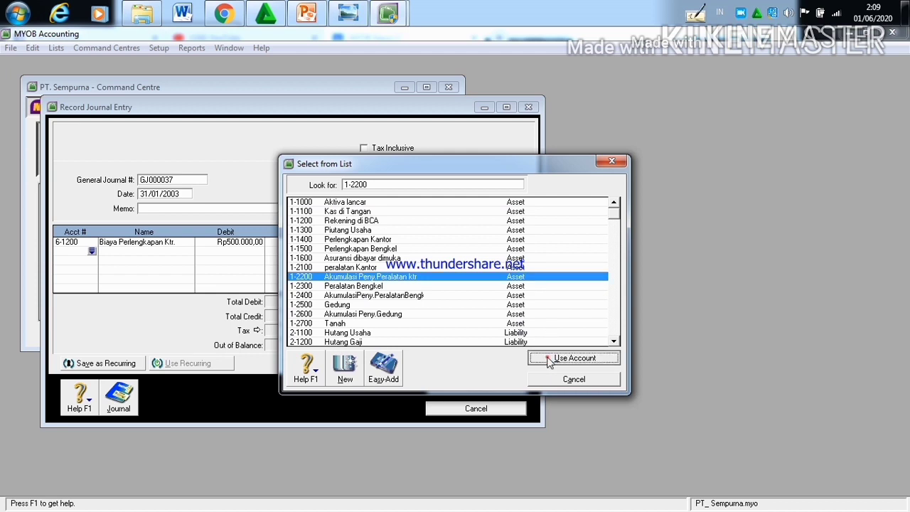
pyautogui.click(302, 250)
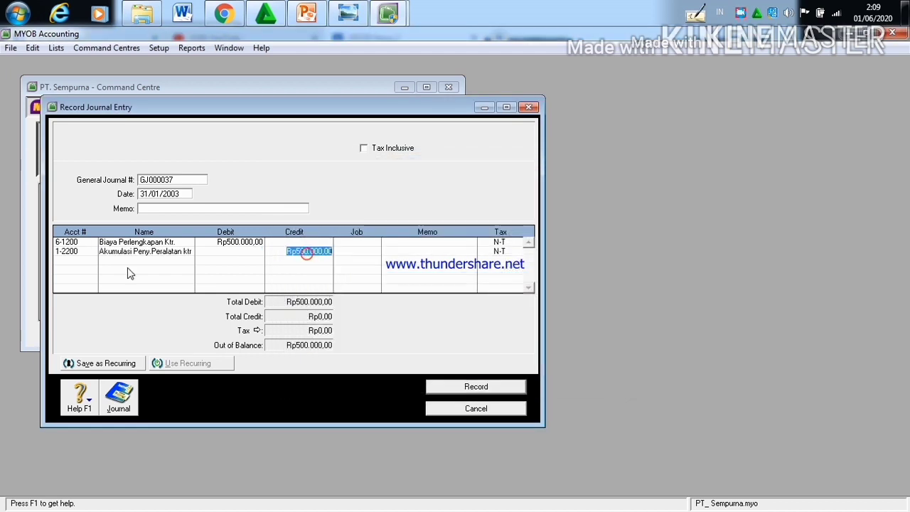
# Step: Add account 6-2710 B.Peny.Peralatan Bengkel on the third line with a debit of Rp1.000.000
pyautogui.click(85, 261)
pyautogui.click(91, 261)
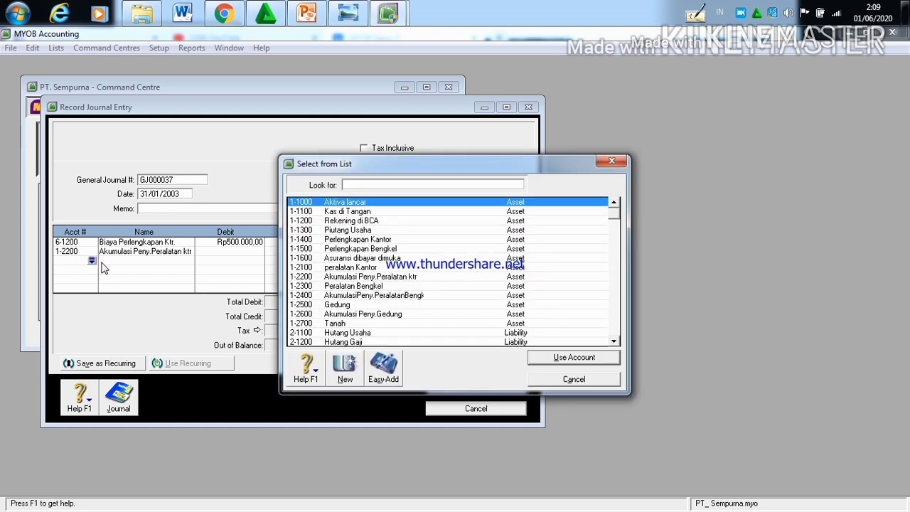
pyautogui.write('6')
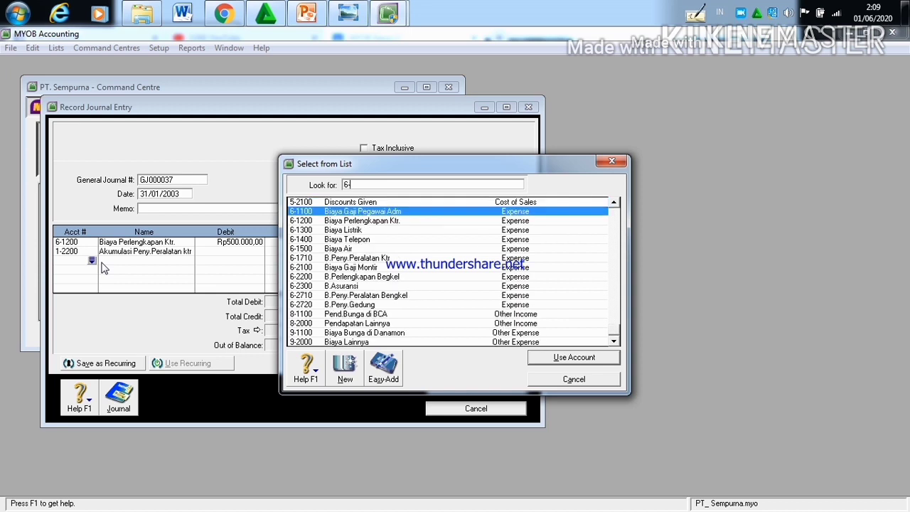
pyautogui.write('-27')
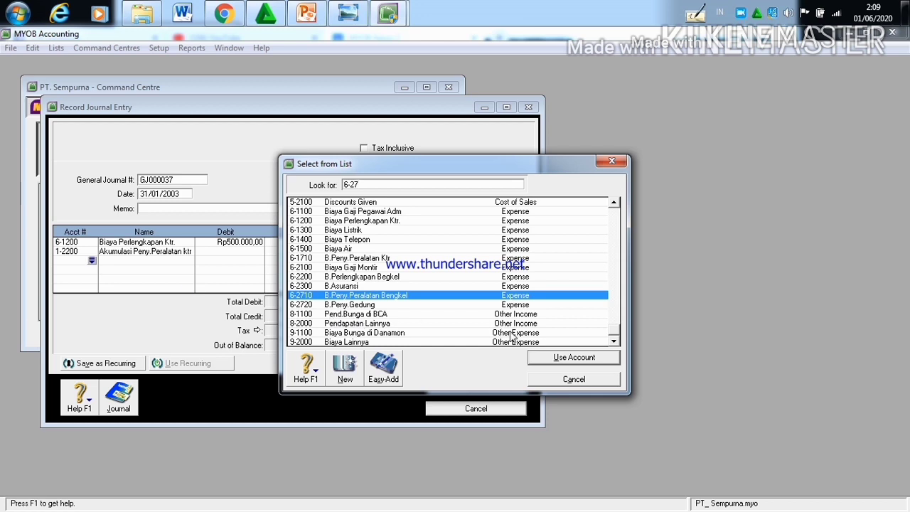
pyautogui.click(577, 357)
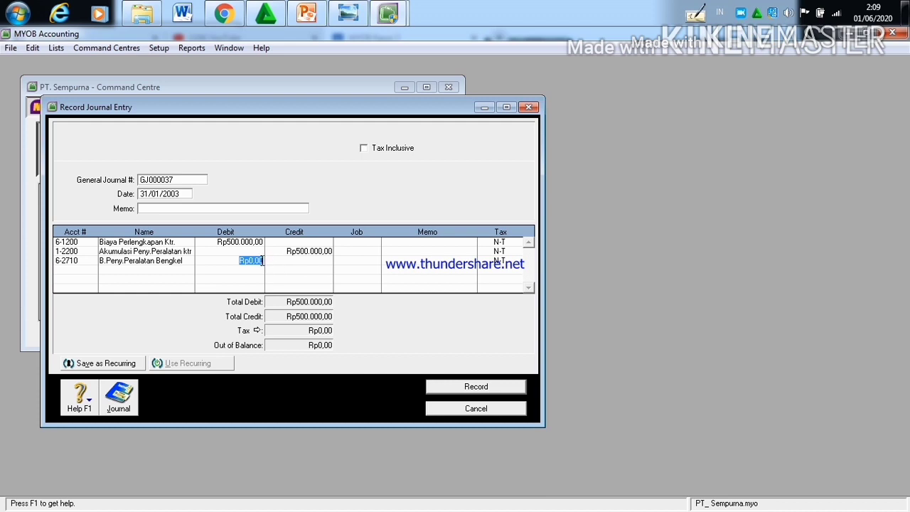
pyautogui.click(263, 261)
pyautogui.press('BackSpace')
pyautogui.press('BackSpace')
pyautogui.press('BackSpace')
pyautogui.write('1.000.000')
# Step: Credit Rp1.000.000 to account 1-2400 AkumulasiPeny.PeralatanBengkel on the fourth line
pyautogui.click(83, 275)
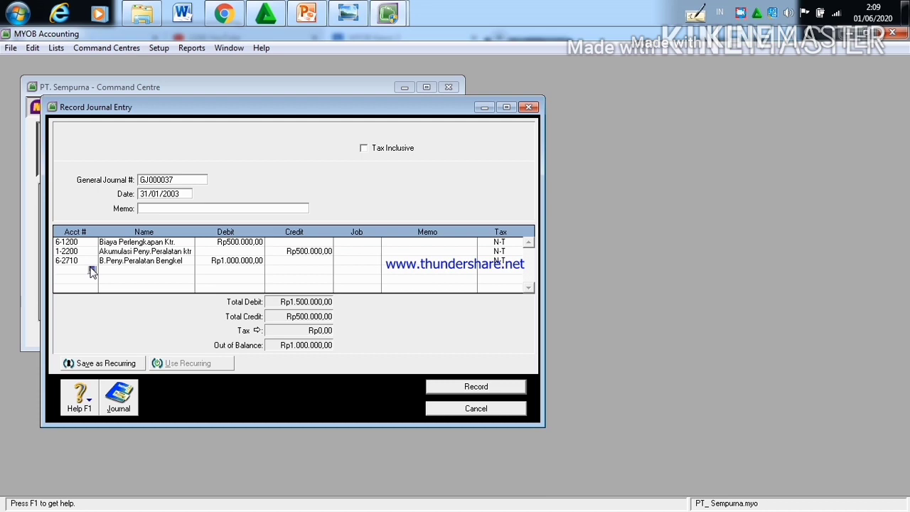
pyautogui.click(92, 270)
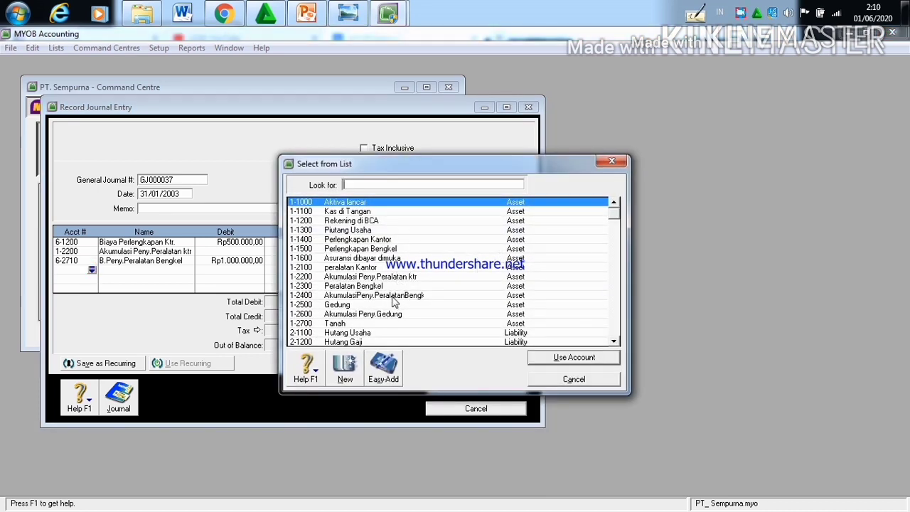
pyautogui.click(394, 296)
pyautogui.click(572, 357)
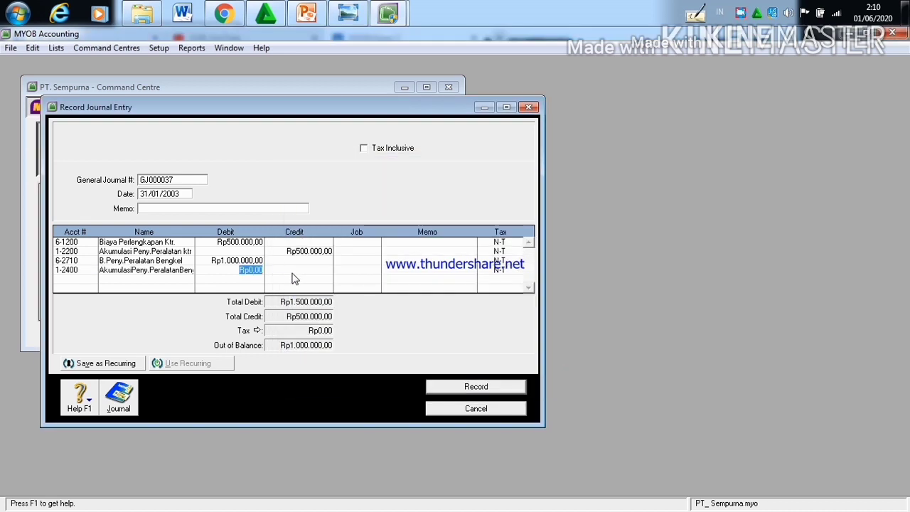
pyautogui.click(294, 270)
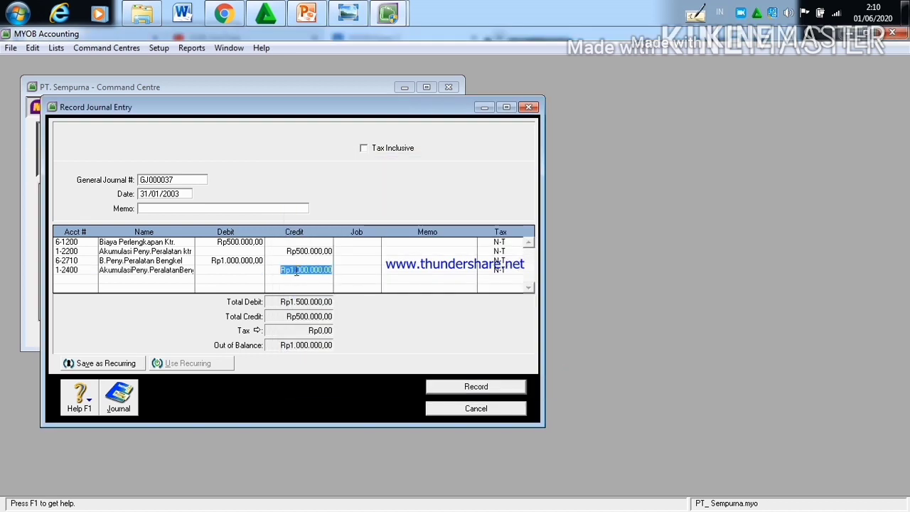
# Step: Add account 6-2720 B.Peny.Gedung on the fifth journal line with a debit of Rp2.000.000
pyautogui.click(81, 280)
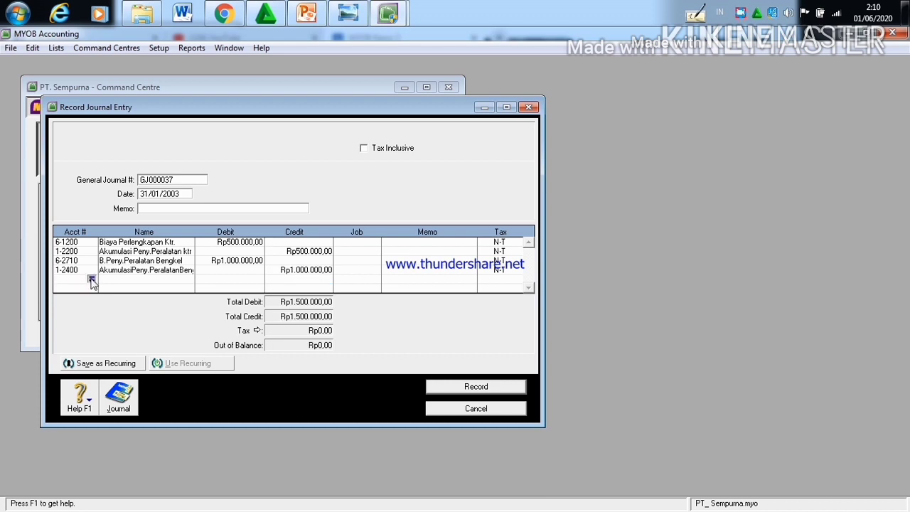
pyautogui.click(91, 280)
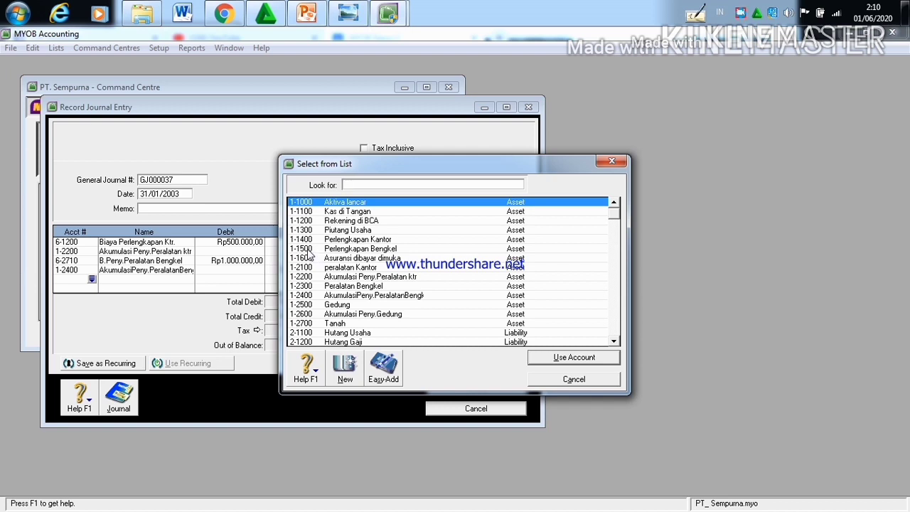
pyautogui.write('6-2')
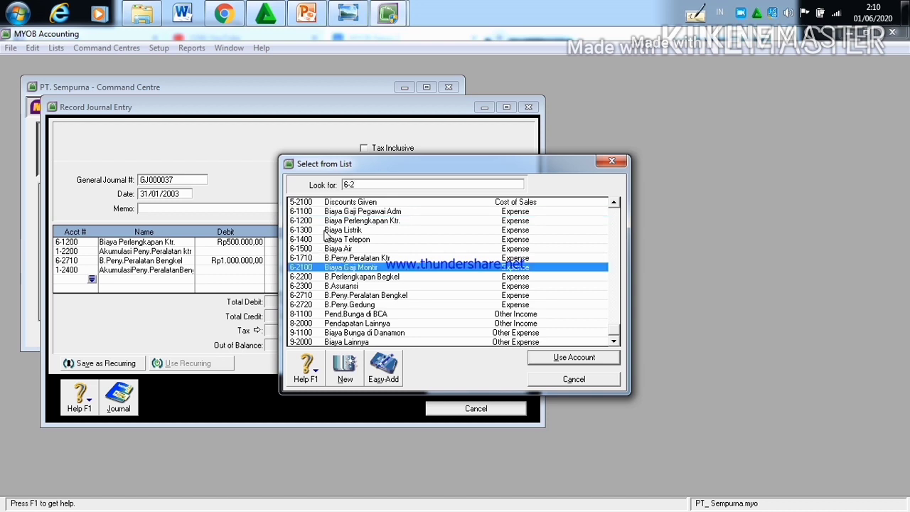
pyautogui.click(359, 306)
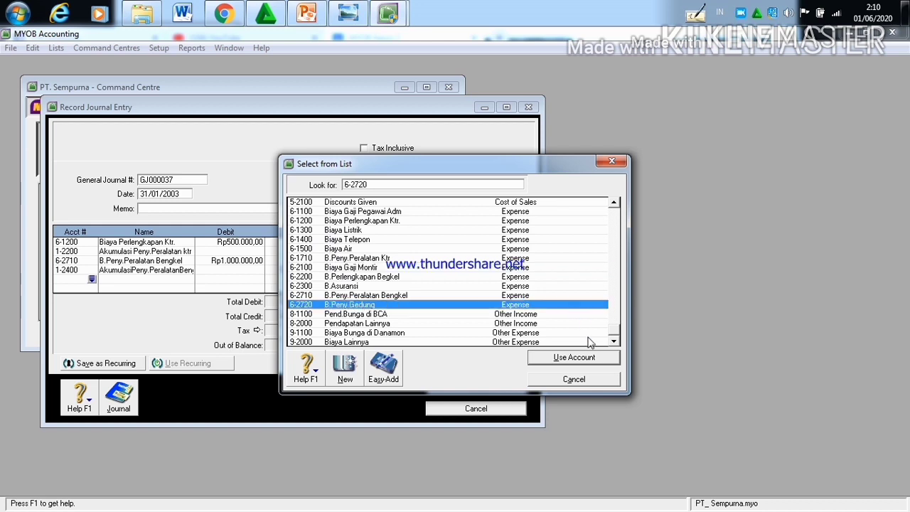
pyautogui.click(573, 357)
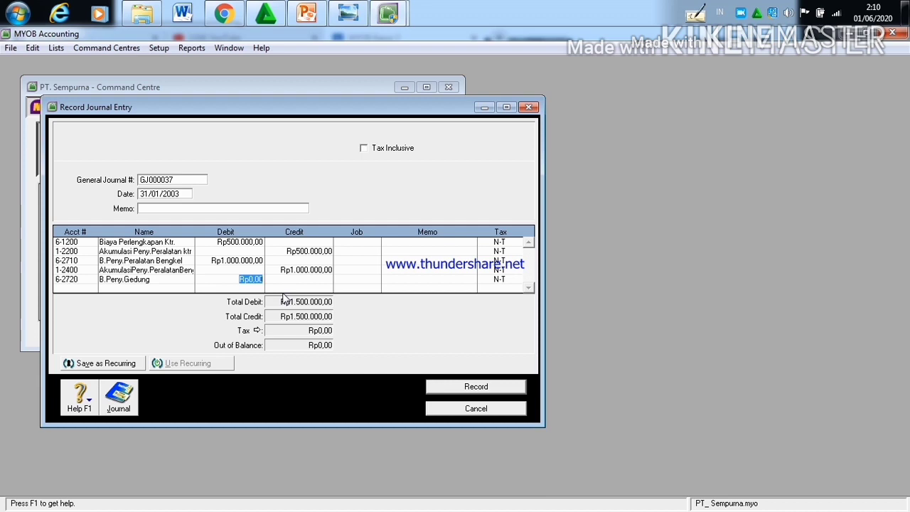
pyautogui.click(264, 280)
pyautogui.press('BackSpace')
pyautogui.press('BackSpace')
pyautogui.press('BackSpace')
pyautogui.press('BackSpace')
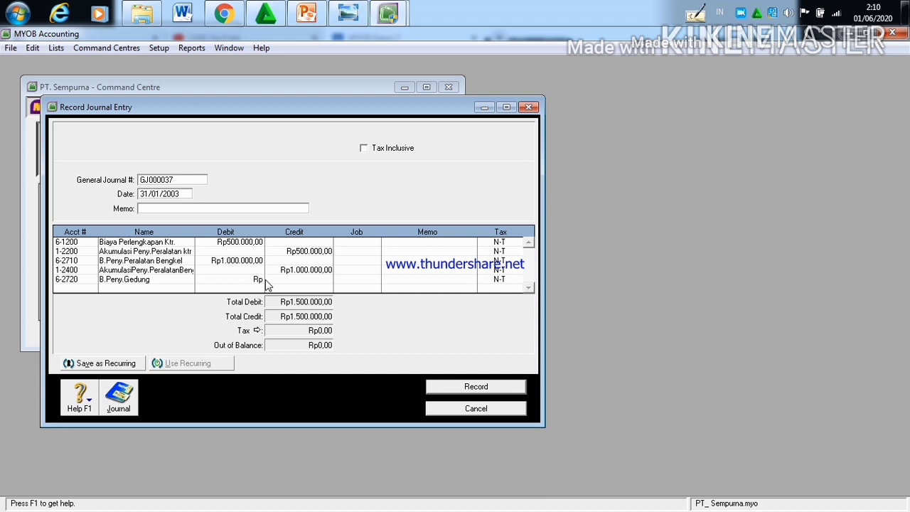
pyautogui.write('2.000.000,00')
# Step: Credit Rp2.000.000 to account 1-2600 Akumulasi Peny.Gedung on the sixth line and record the journal entry
pyautogui.click(88, 288)
pyautogui.click(92, 288)
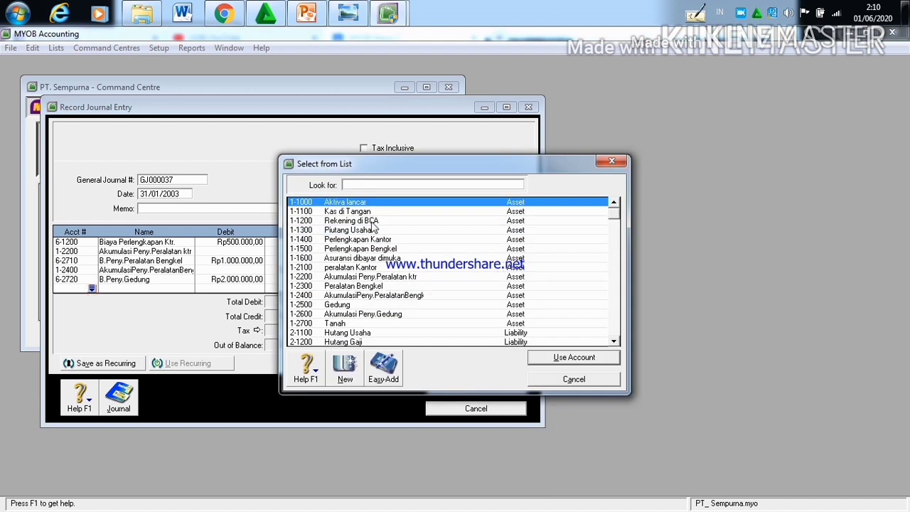
pyautogui.click(403, 314)
pyautogui.click(545, 358)
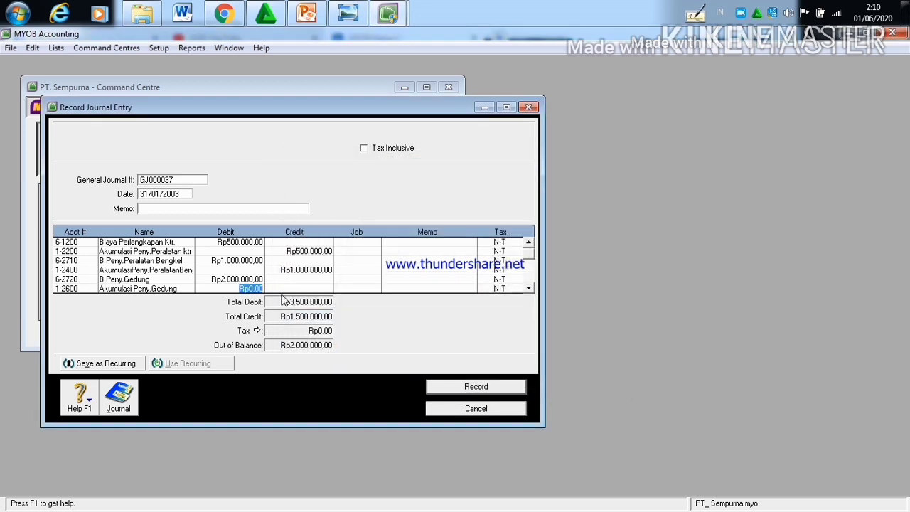
pyautogui.click(294, 288)
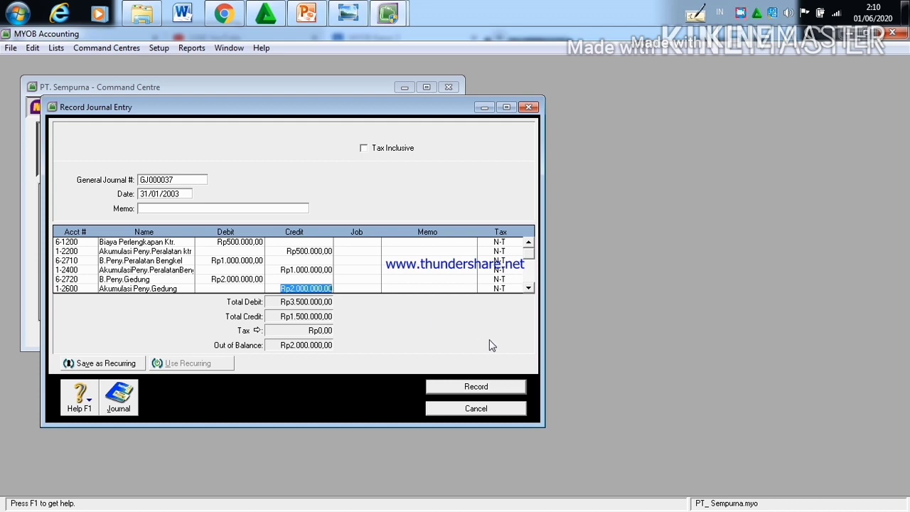
pyautogui.click(476, 387)
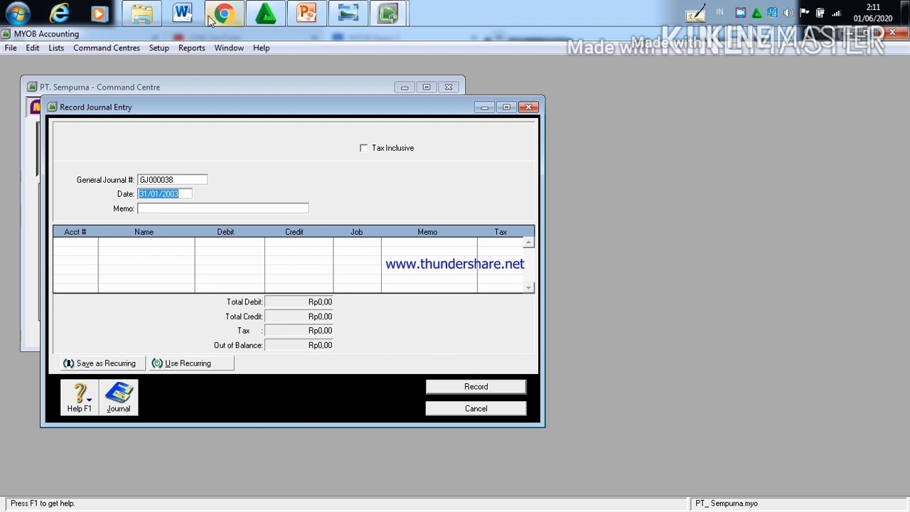
# Step: Check the last Tgl. 31 transaction in the Kasus II document in Chrome, and add account 6-1300 Biaya Listrik to the new MYOB entry's first line
pyautogui.moveTo(207, 26)
pyautogui.click(212, 89)
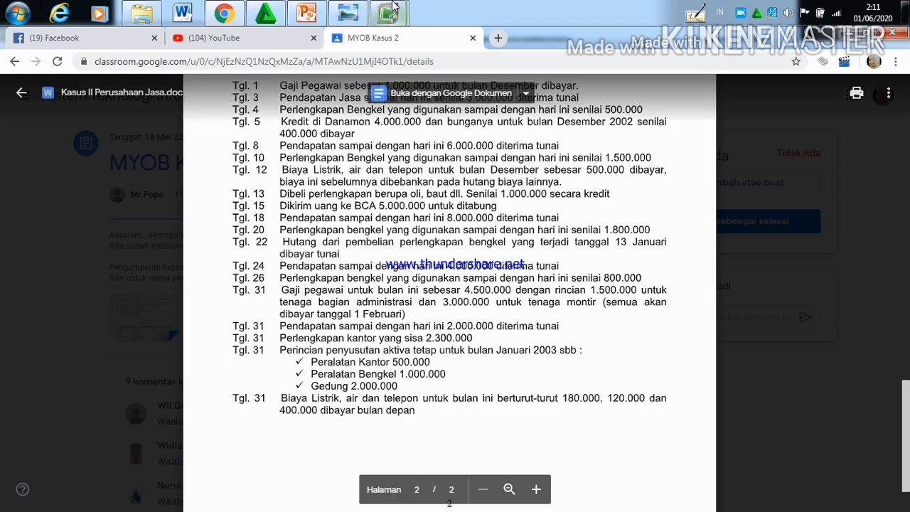
pyautogui.moveTo(393, 7)
pyautogui.click(341, 90)
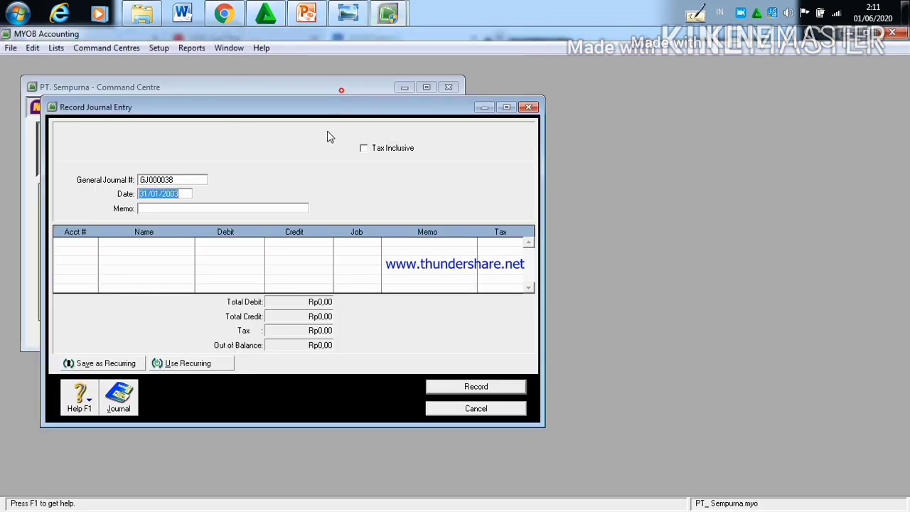
pyautogui.click(89, 243)
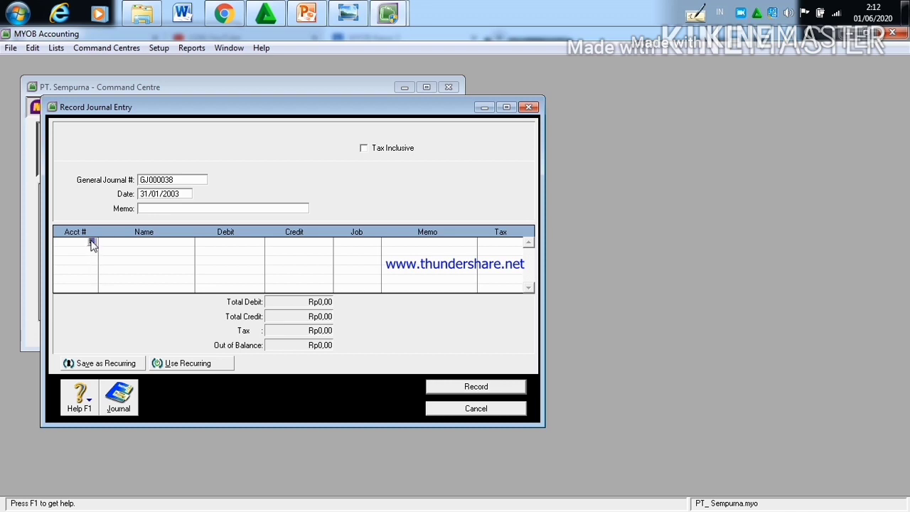
pyautogui.click(92, 243)
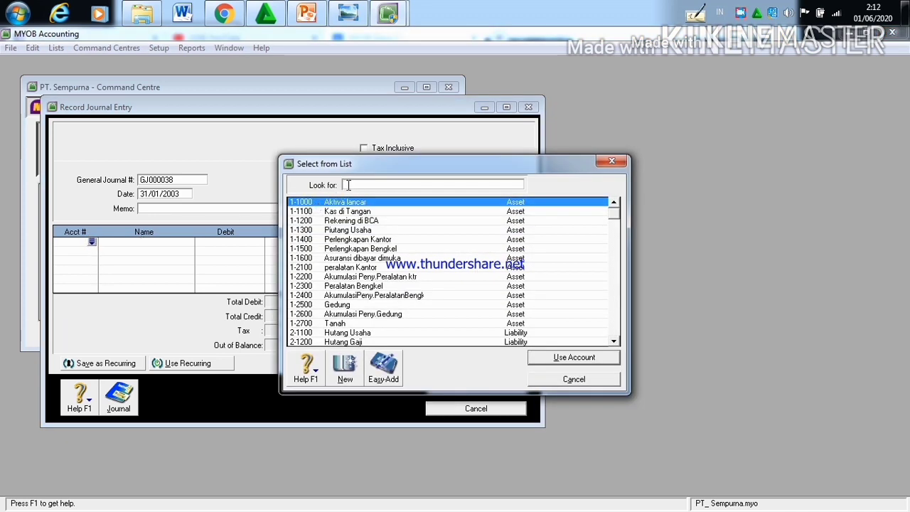
pyautogui.write('6')
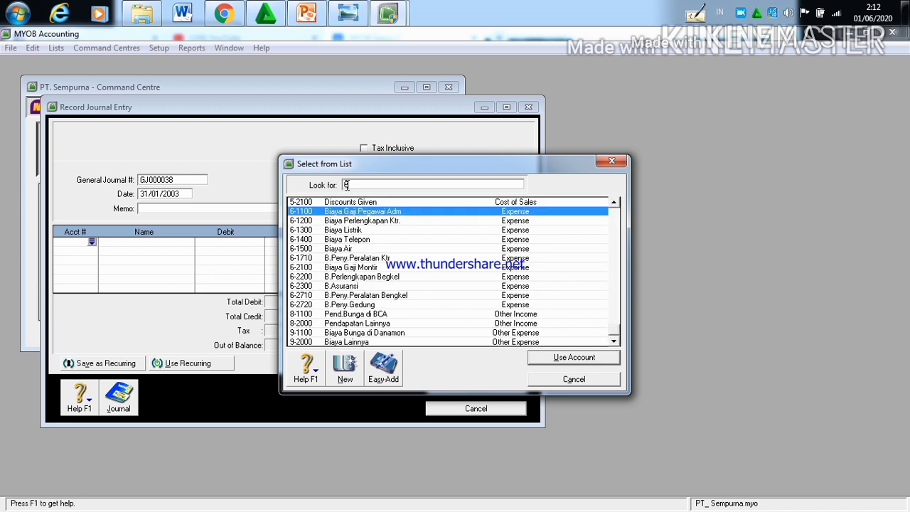
pyautogui.write('-1300')
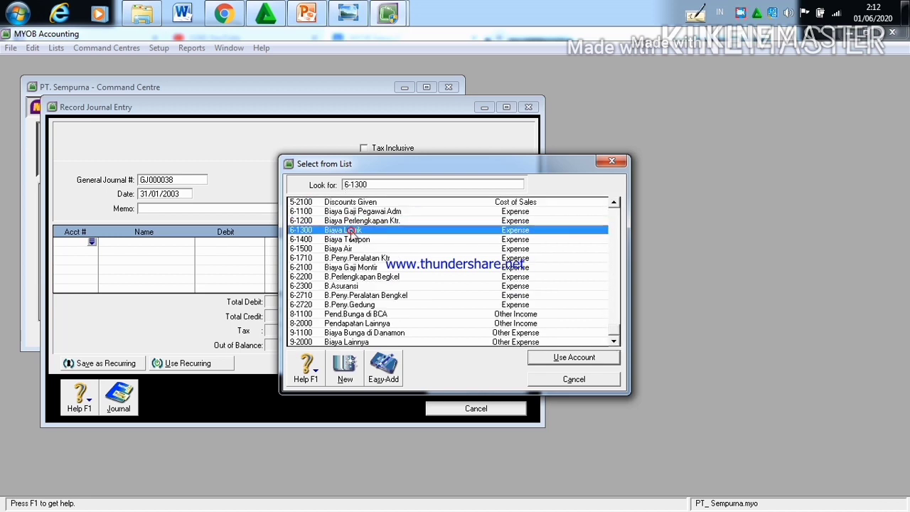
pyautogui.click(563, 357)
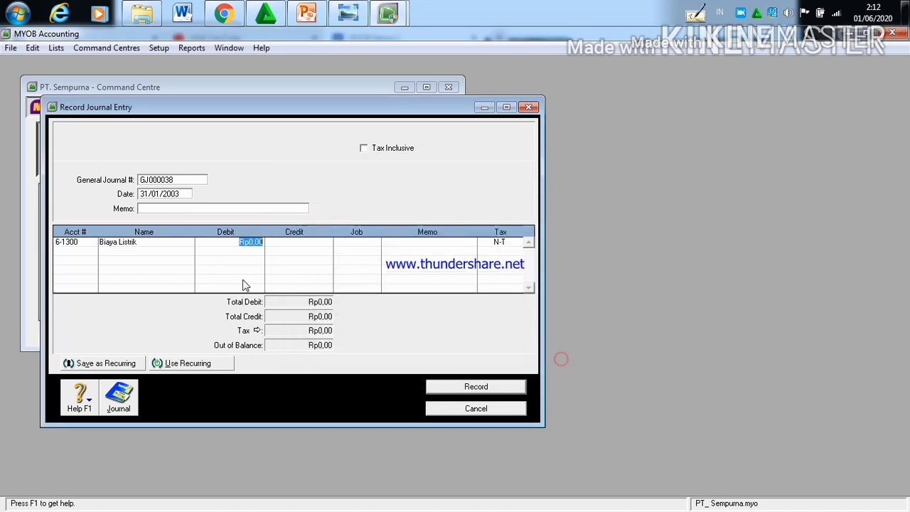
# Step: Set the debit amount of the Biaya Listrik line to Rp180.000
pyautogui.click(260, 242)
pyautogui.press('BackSpace')
pyautogui.press('BackSpace')
pyautogui.press('BackSpace')
pyautogui.press('BackSpace')
pyautogui.write('180.00')
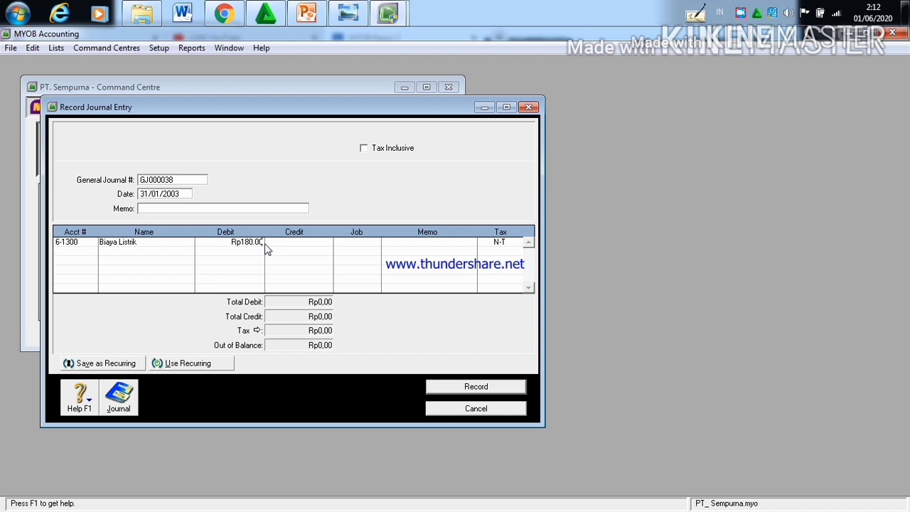
pyautogui.write('0')
# Step: Add account 6-1500 Biaya Air on the second line with a debit of Rp120.000
pyautogui.click(73, 250)
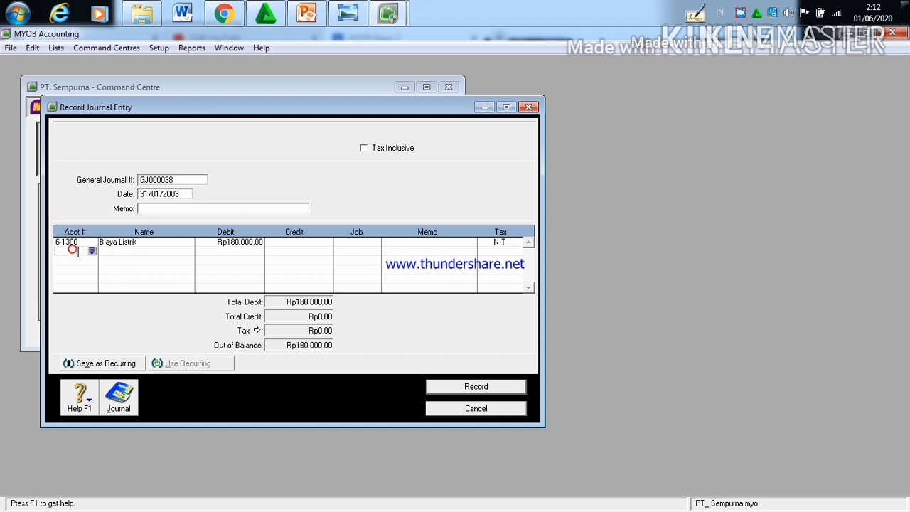
pyautogui.click(90, 250)
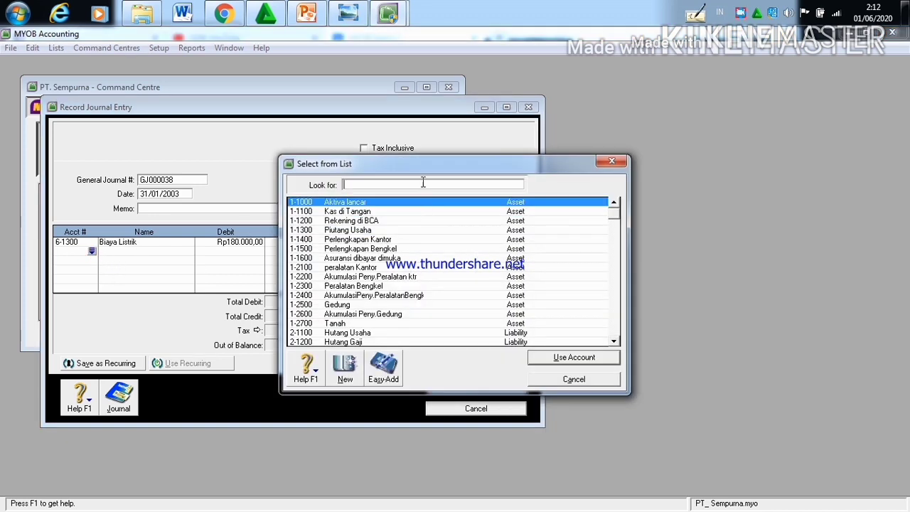
pyautogui.write('6')
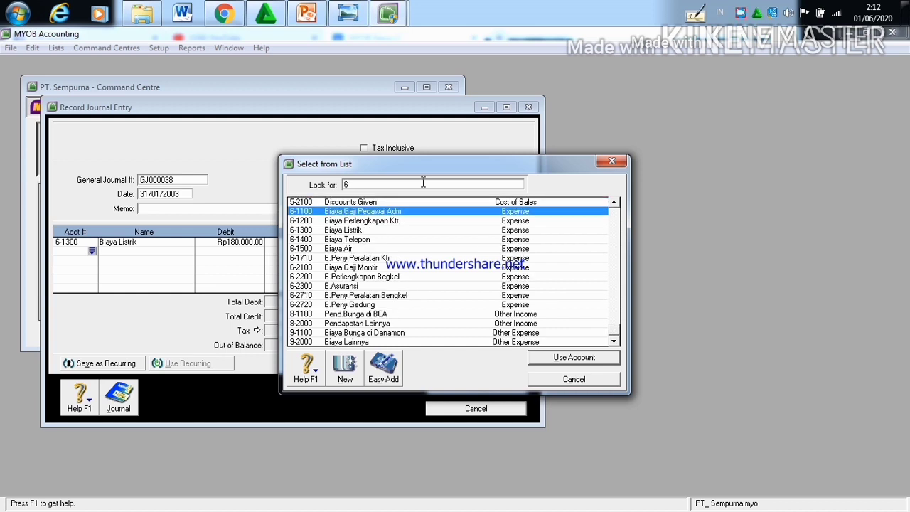
pyautogui.write('-1500')
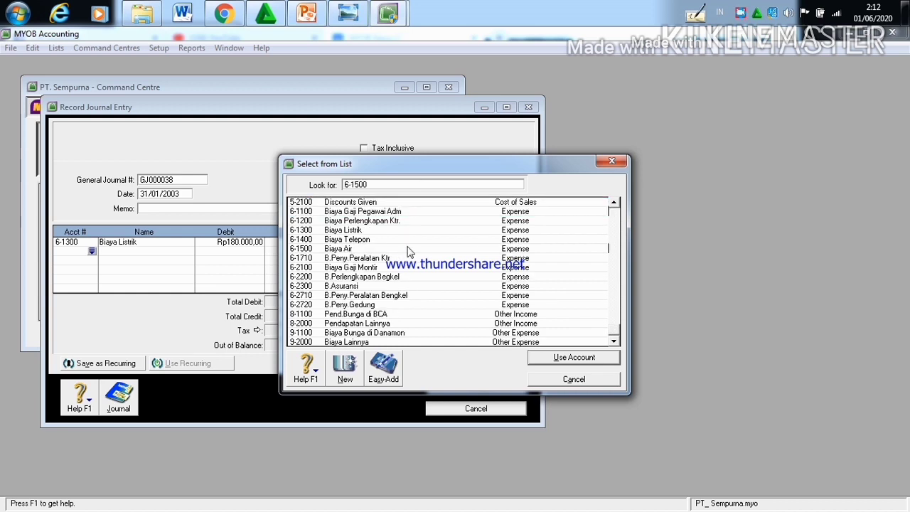
pyautogui.click(409, 248)
pyautogui.click(556, 358)
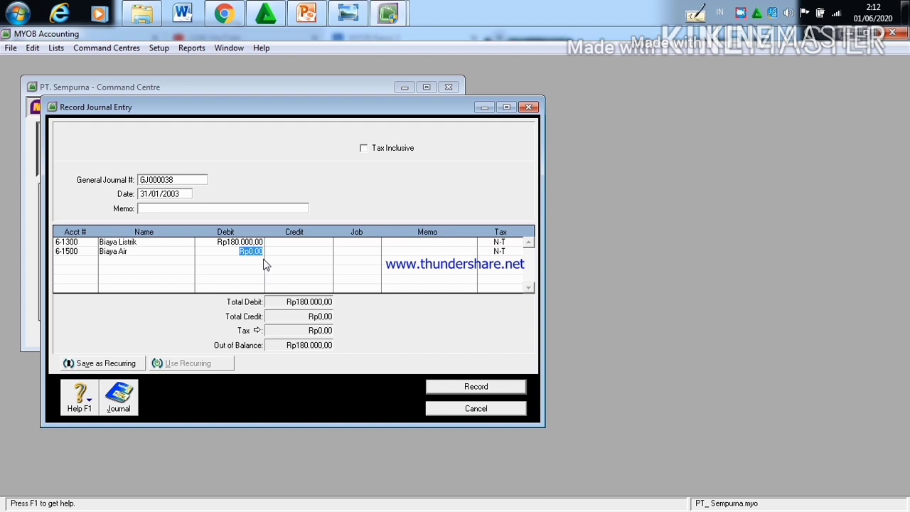
pyautogui.click(263, 251)
pyautogui.press('BackSpace')
pyautogui.press('BackSpace')
pyautogui.press('BackSpace')
pyautogui.press('BackSpace')
pyautogui.write('120.000')
# Step: Add account 6-1400 Biaya Telepon on the third line with a debit of Rp400.000
pyautogui.click(83, 259)
pyautogui.click(91, 261)
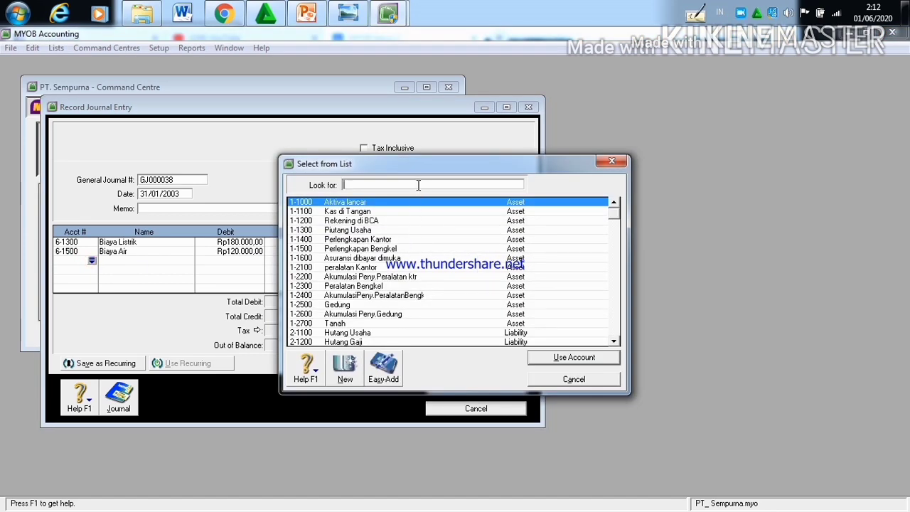
pyautogui.write('6')
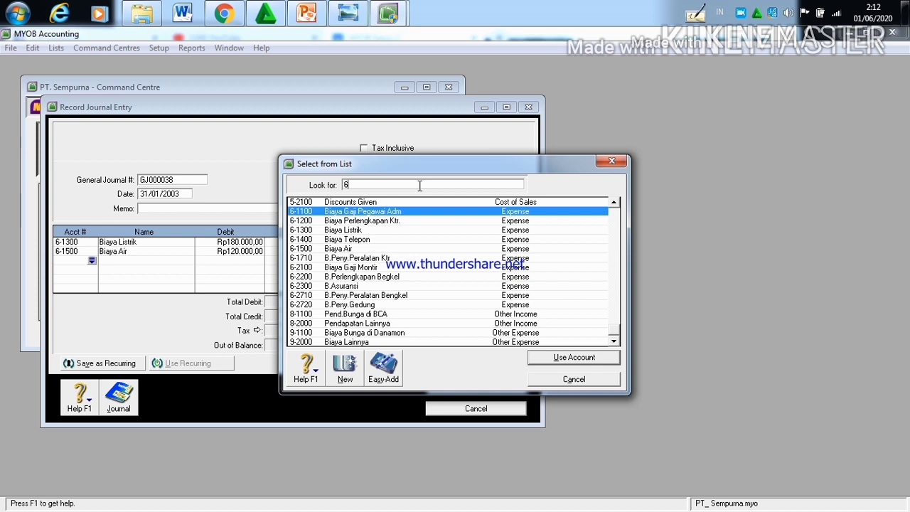
pyautogui.click(420, 243)
pyautogui.click(567, 357)
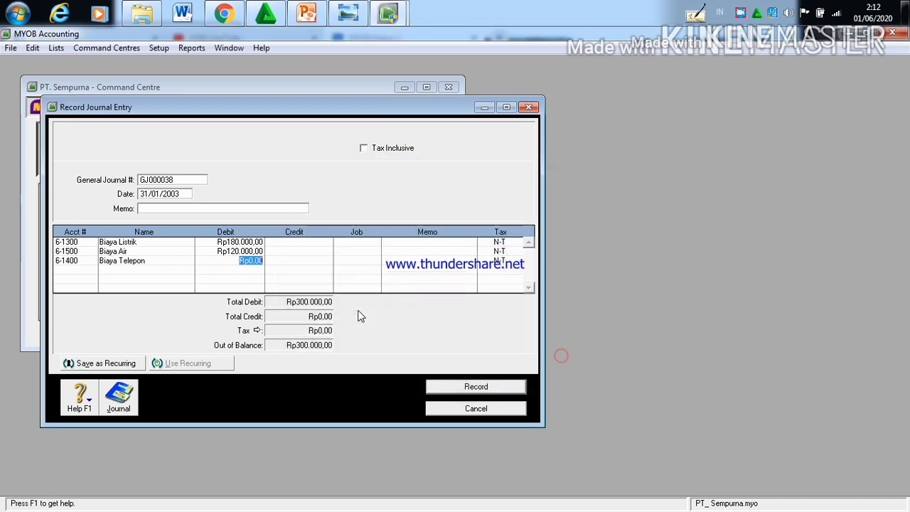
pyautogui.click(261, 262)
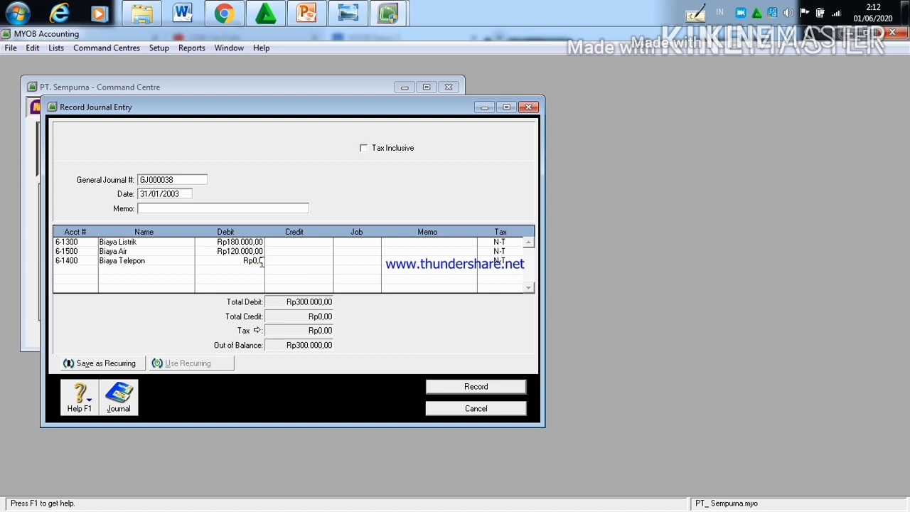
pyautogui.press('BackSpace')
pyautogui.press('BackSpace')
pyautogui.press('BackSpace')
pyautogui.press('BackSpace')
pyautogui.write('400.000')
# Step: Credit Rp700.000 to account 2-1400 Hutang Biaya Lainnya on the fourth line and record the journal entry
pyautogui.click(64, 272)
pyautogui.click(92, 271)
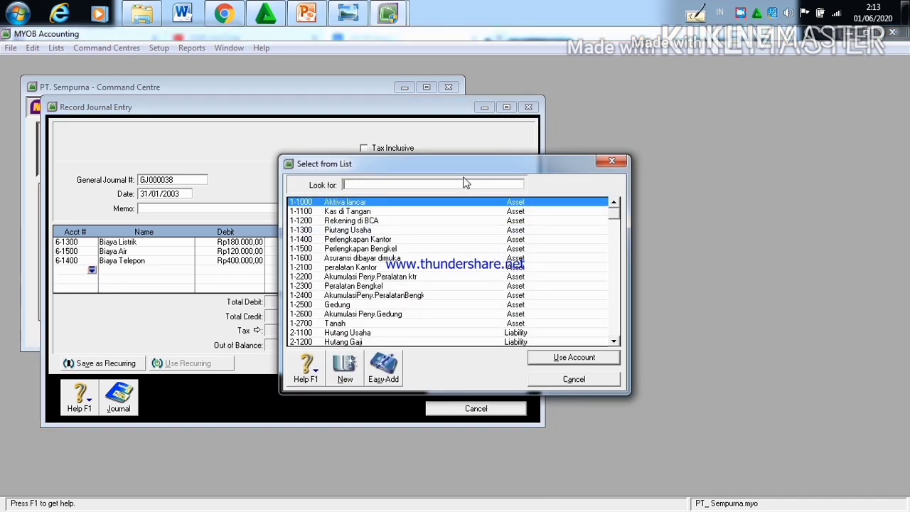
pyautogui.click(616, 288)
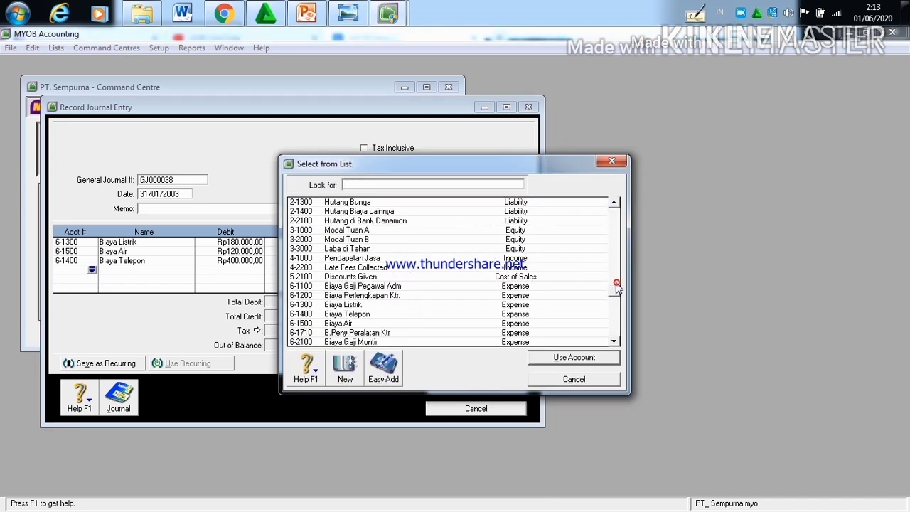
pyautogui.click(327, 211)
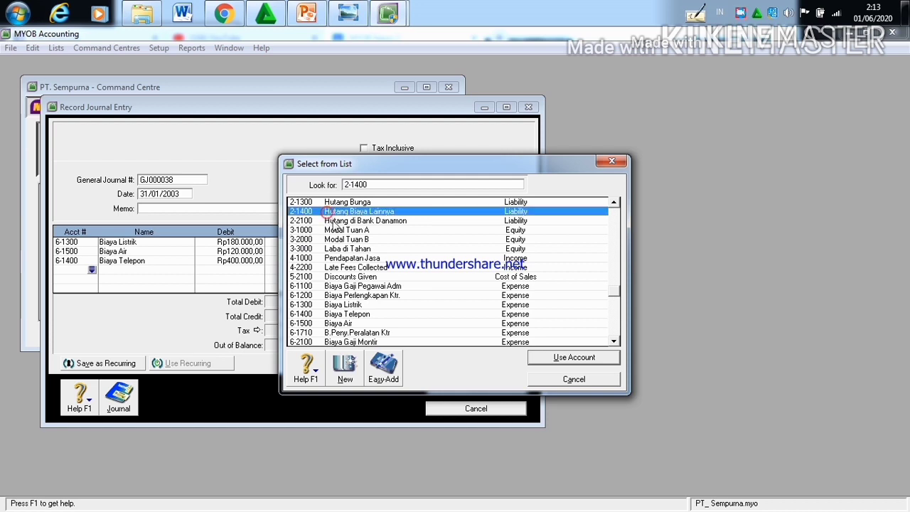
pyautogui.click(538, 357)
pyautogui.click(315, 269)
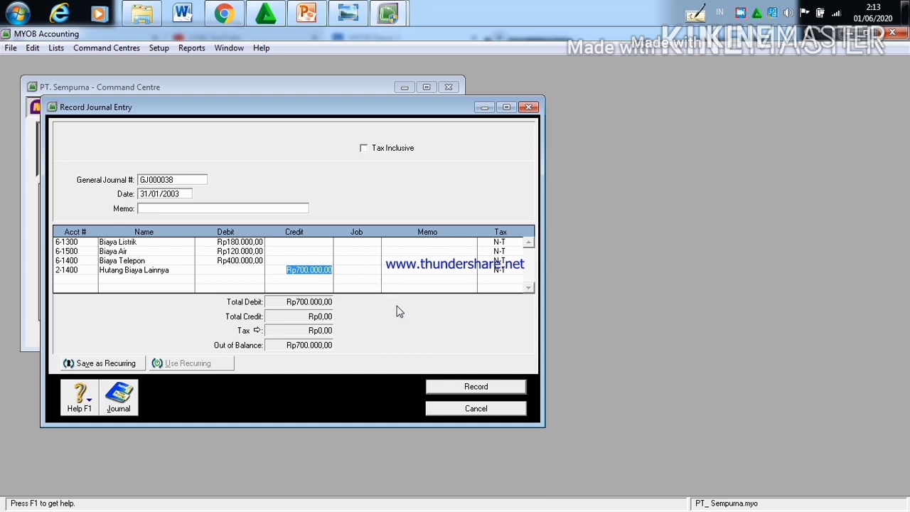
pyautogui.click(473, 387)
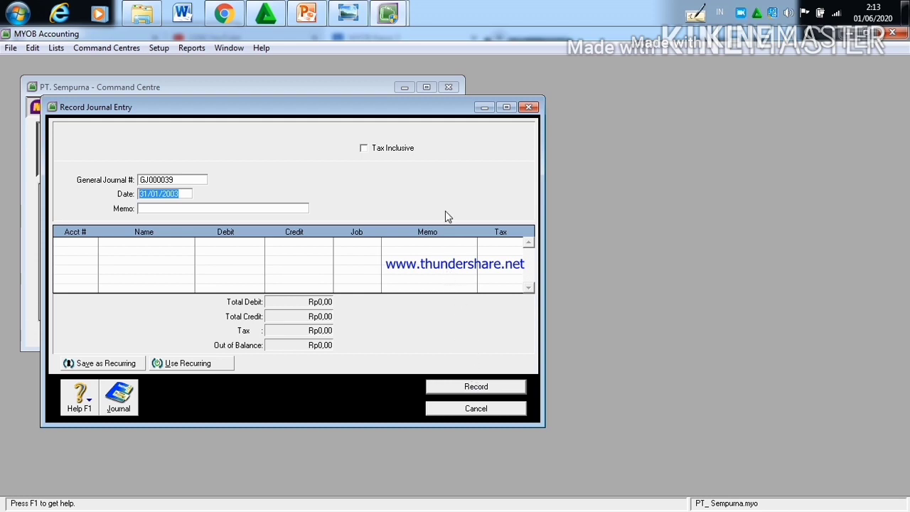
# Step: Leave the journal entry form and open the Transaction Journal with its Dated From value set to 03/01/2003
pyautogui.click(527, 107)
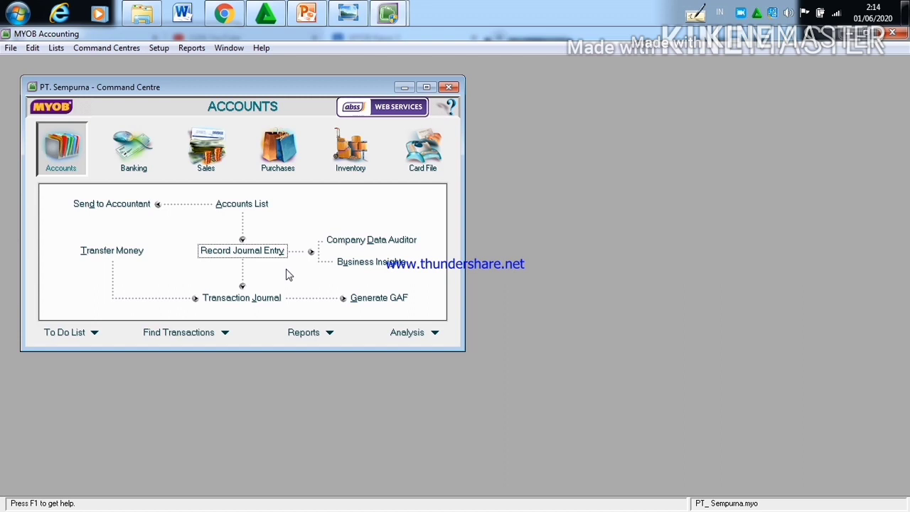
pyautogui.click(262, 302)
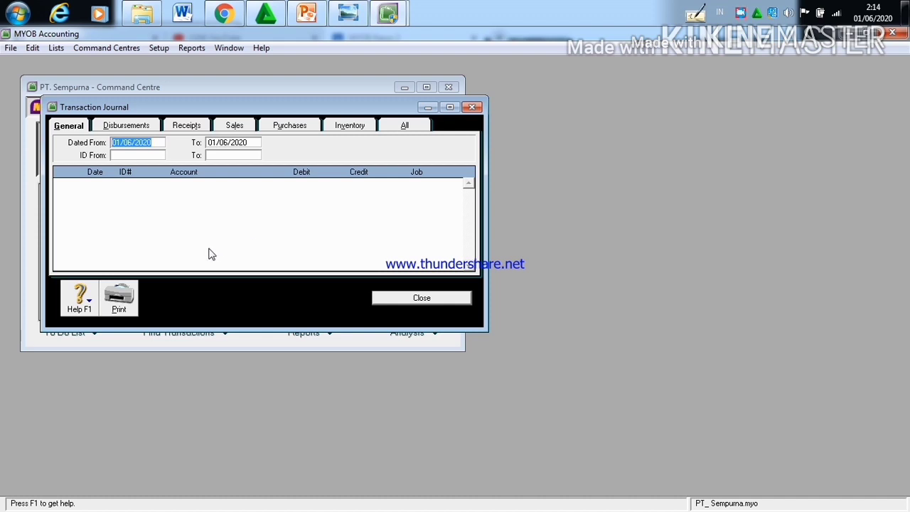
pyautogui.click(120, 142)
pyautogui.press('BackSpace')
pyautogui.write('3')
pyautogui.click(133, 141)
pyautogui.press('BackSpace')
pyautogui.write('1')
pyautogui.press('BackSpace')
pyautogui.press('BackSpace')
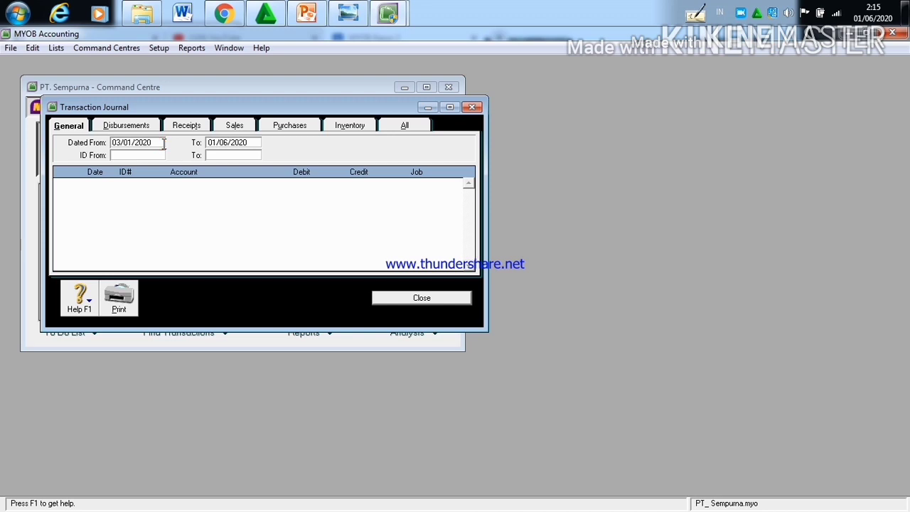
pyautogui.write('03')
pyautogui.moveTo(210, 14)
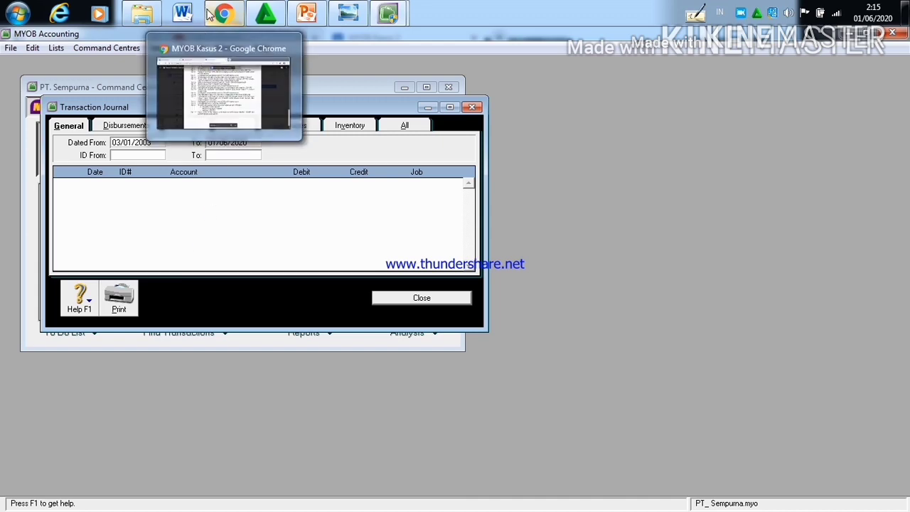
# Step: Check the first January transaction date in the Kasus II document and set the Transaction Journal's Dated From value to 01/01/2003
pyautogui.click(223, 92)
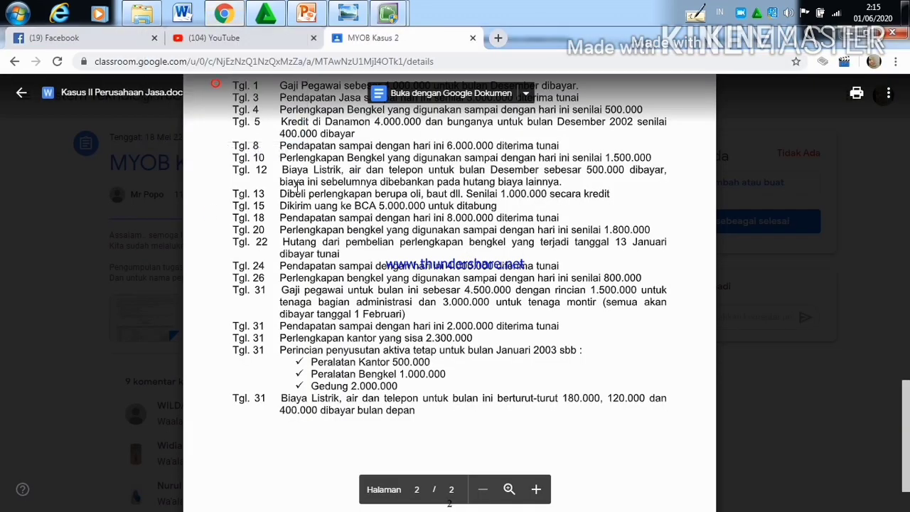
pyautogui.scroll(4, 297, 187)
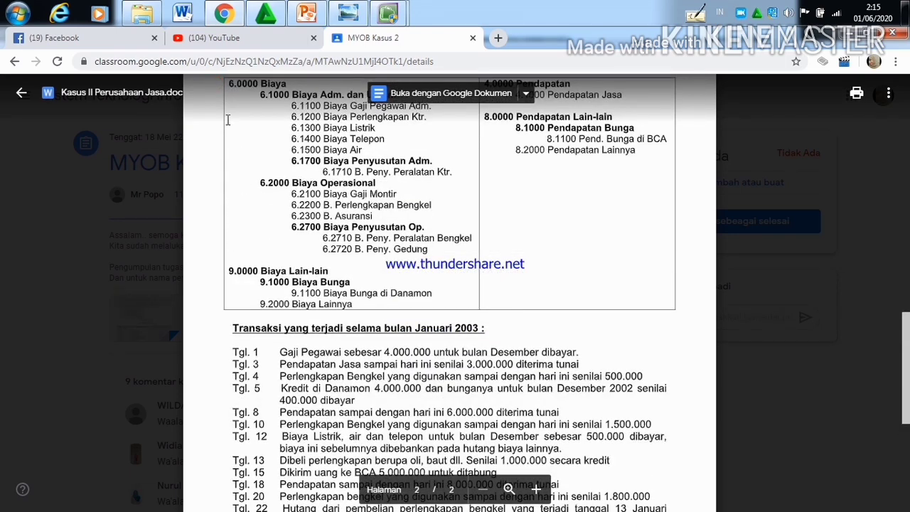
pyautogui.moveTo(371, 9)
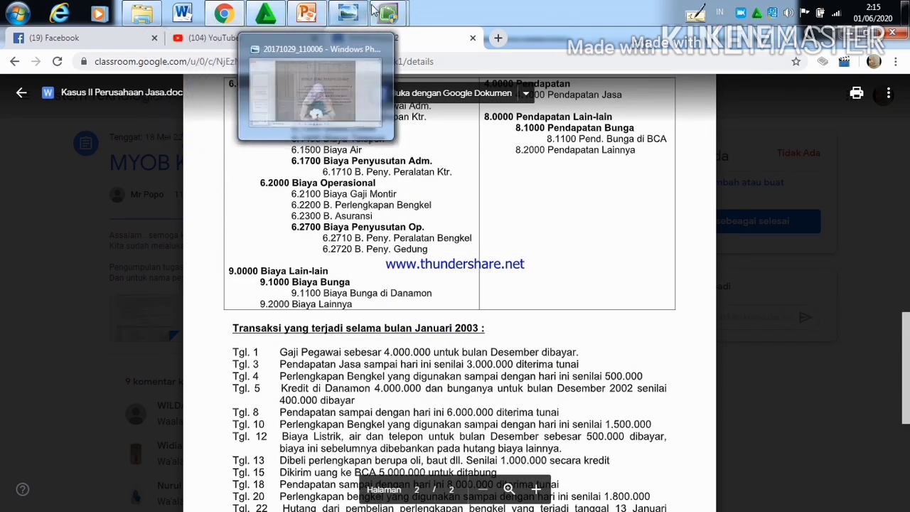
pyautogui.click(328, 92)
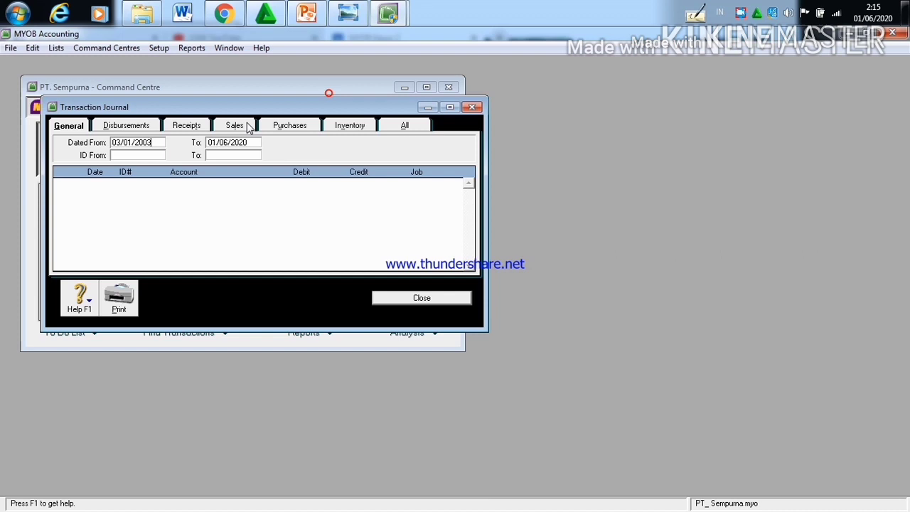
pyautogui.click(120, 145)
pyautogui.press('BackSpace')
pyautogui.write('1')
# Step: Check the last January transaction date in the Kasus II document and set the Transaction Journal's end date to 31/01/2003
pyautogui.click(226, 142)
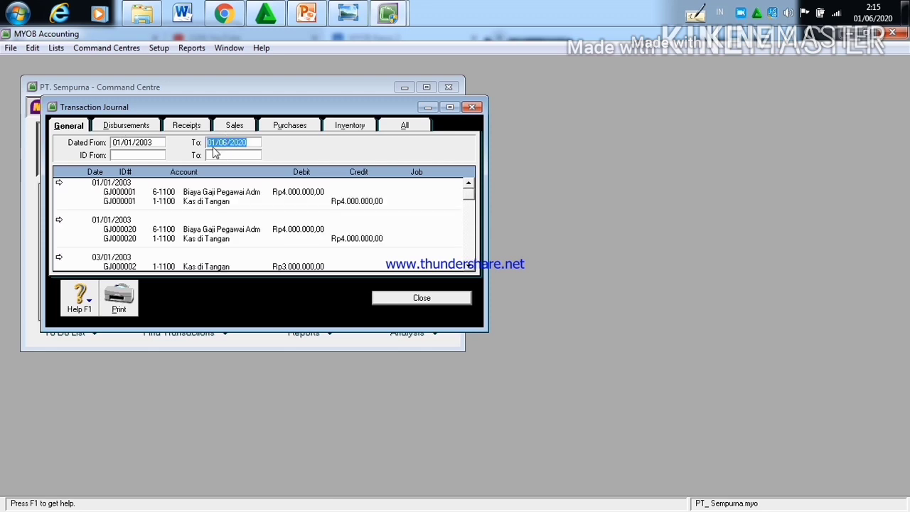
pyautogui.moveTo(224, 14)
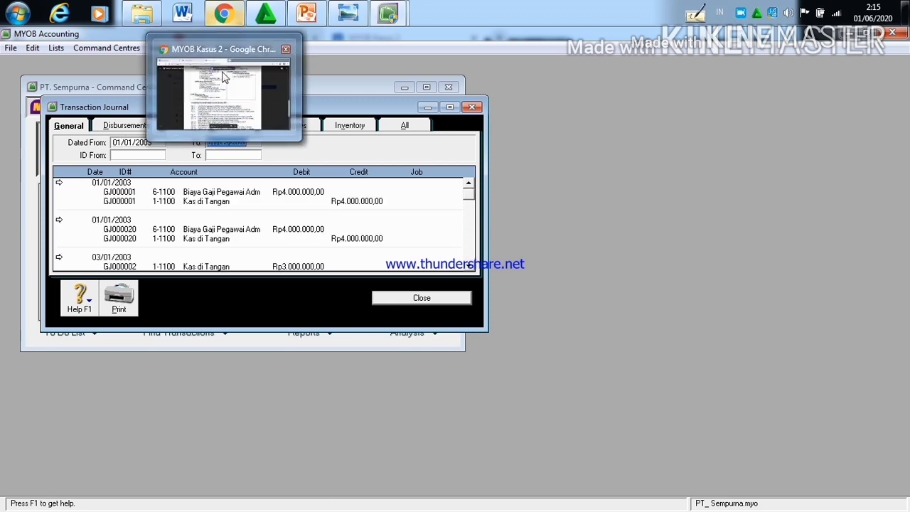
pyautogui.click(229, 91)
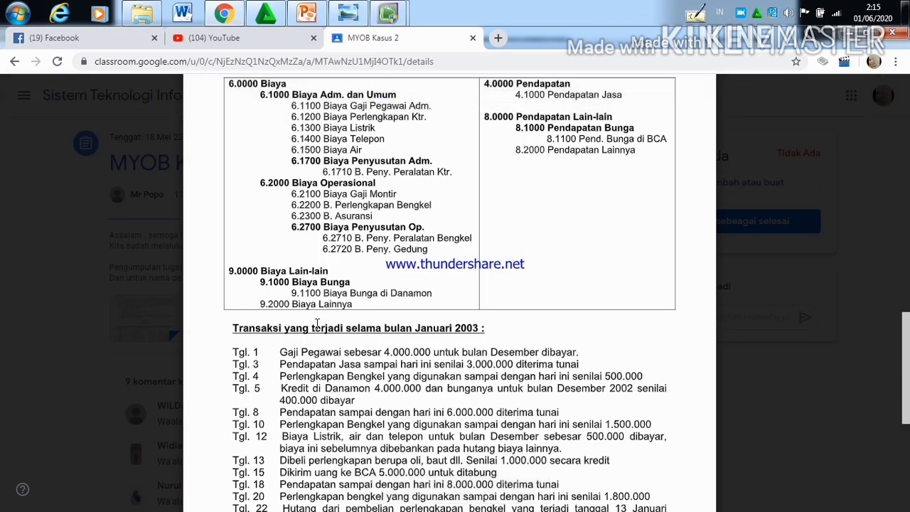
pyautogui.scroll(-5, 316, 324)
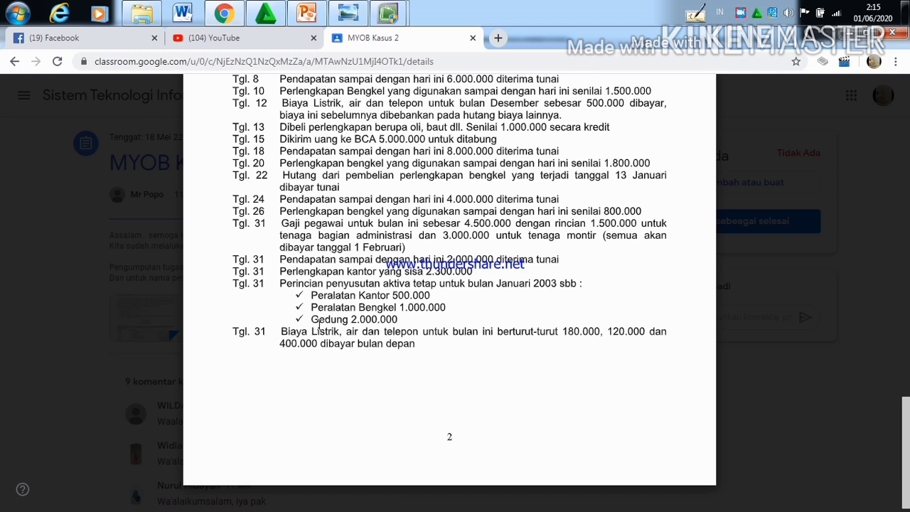
pyautogui.moveTo(387, 22)
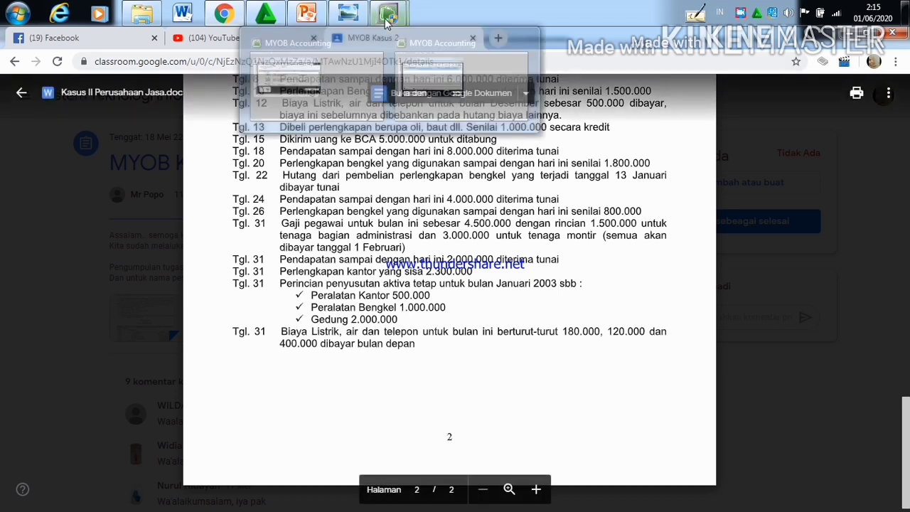
pyautogui.click(357, 80)
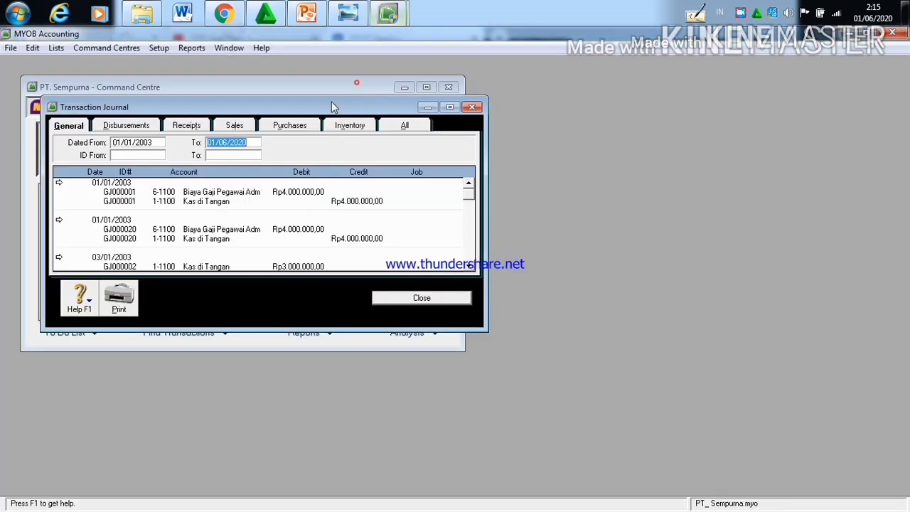
pyautogui.click(225, 143)
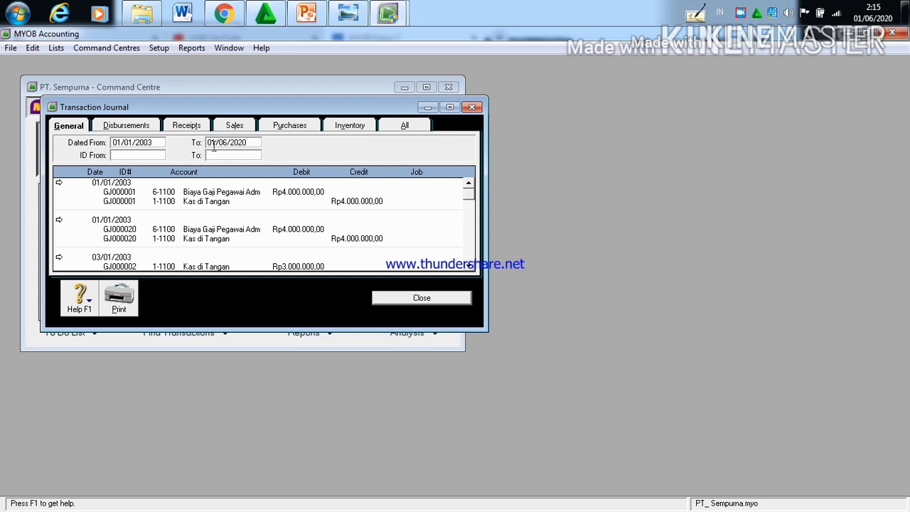
pyautogui.press('BackSpace')
pyautogui.press('BackSpace')
pyautogui.write('31')
pyautogui.click(227, 142)
pyautogui.press('BackSpace')
pyautogui.write('1')
pyautogui.press('BackSpace')
pyautogui.press('BackSpace')
pyautogui.write('03')
# Step: Look through the general journal entries from early January to the 31/01/2003 transactions
pyautogui.click(469, 222)
pyautogui.click(470, 223)
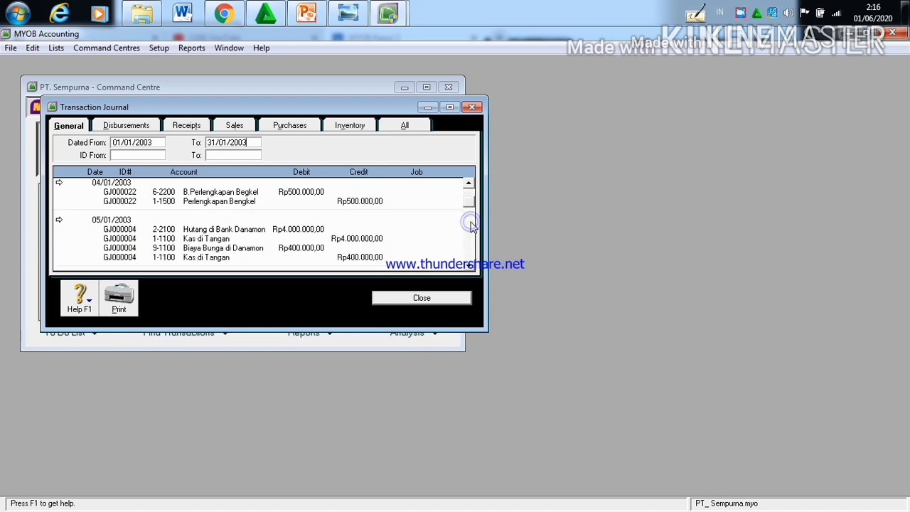
pyautogui.click(470, 224)
pyautogui.click(470, 224)
pyautogui.click(470, 222)
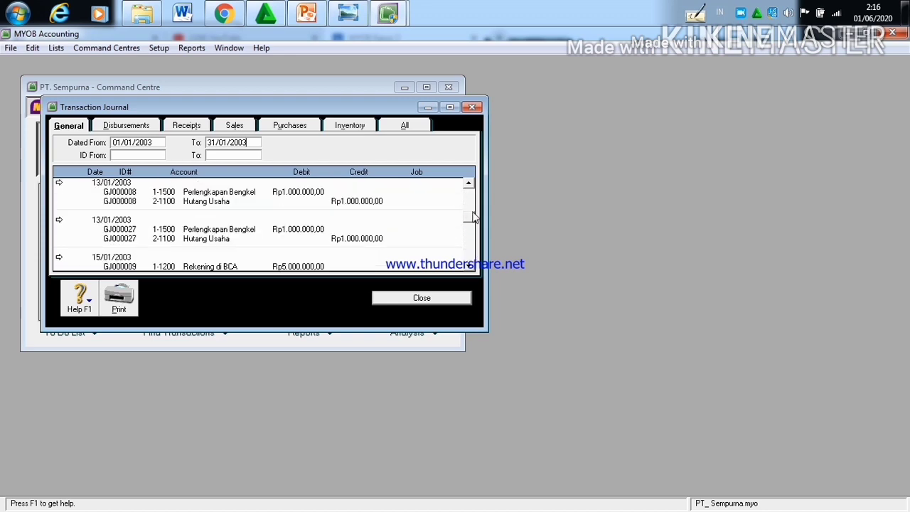
pyautogui.moveTo(471, 214); pyautogui.dragTo(469, 250)
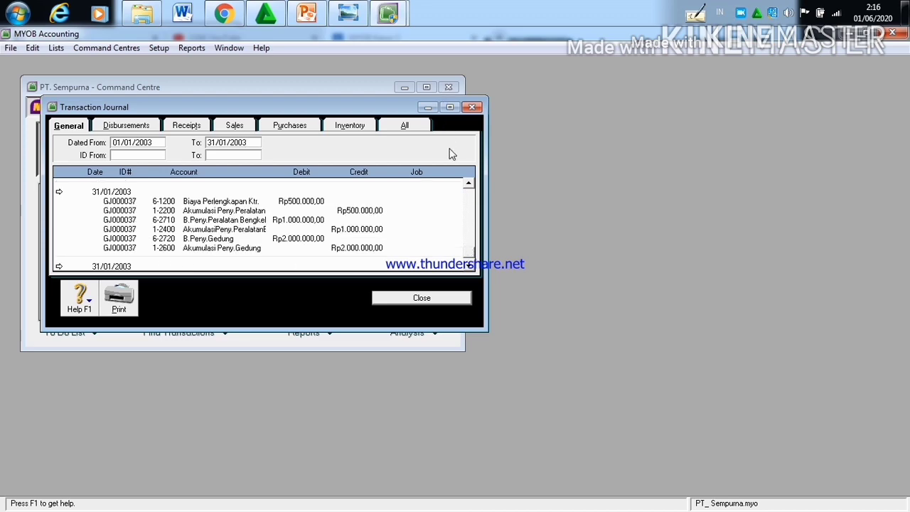
# Step: Maximize the Transaction Journal, review the general entries again from 01/01/2003 through 31/01/2003, and close the journal
pyautogui.click(449, 108)
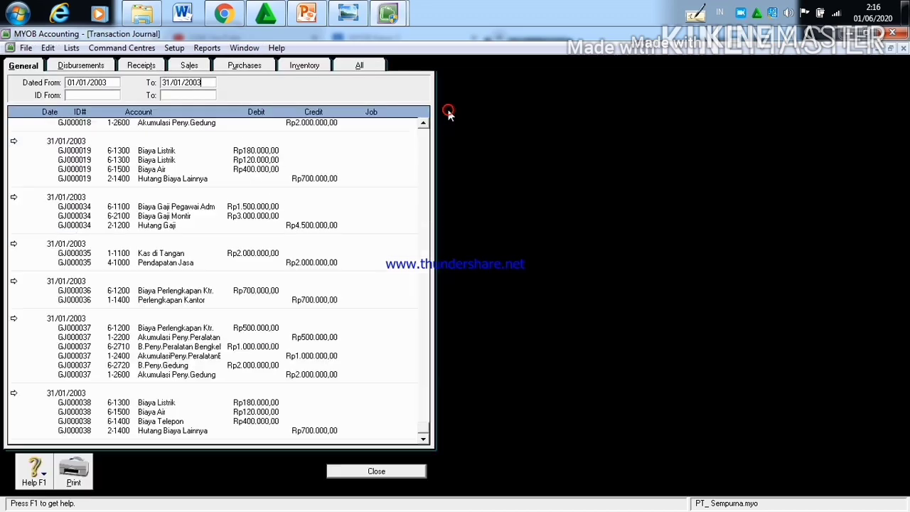
pyautogui.click(425, 175)
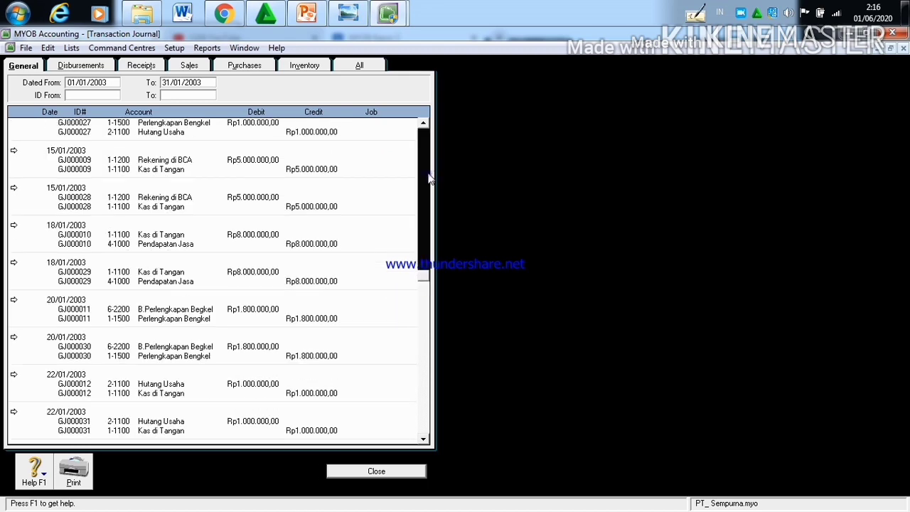
pyautogui.click(428, 174)
pyautogui.click(427, 174)
pyautogui.click(426, 131)
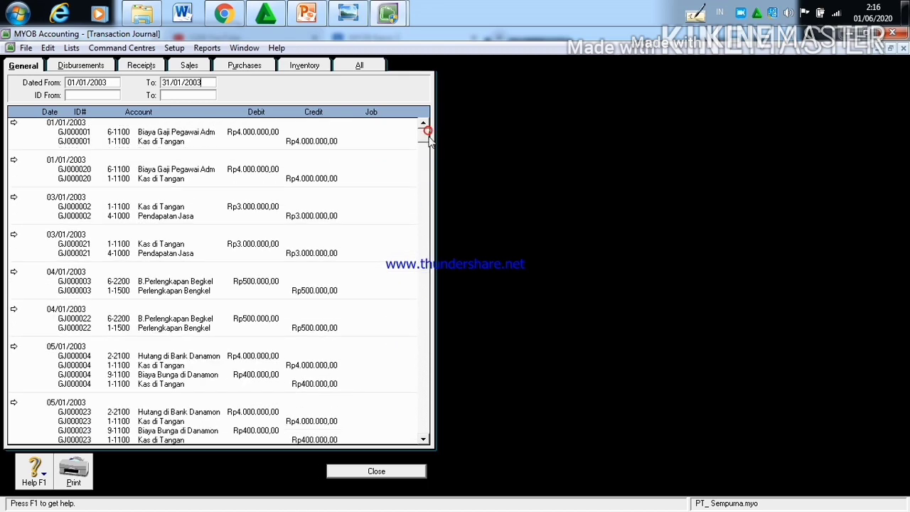
pyautogui.moveTo(427, 135); pyautogui.dragTo(427, 163)
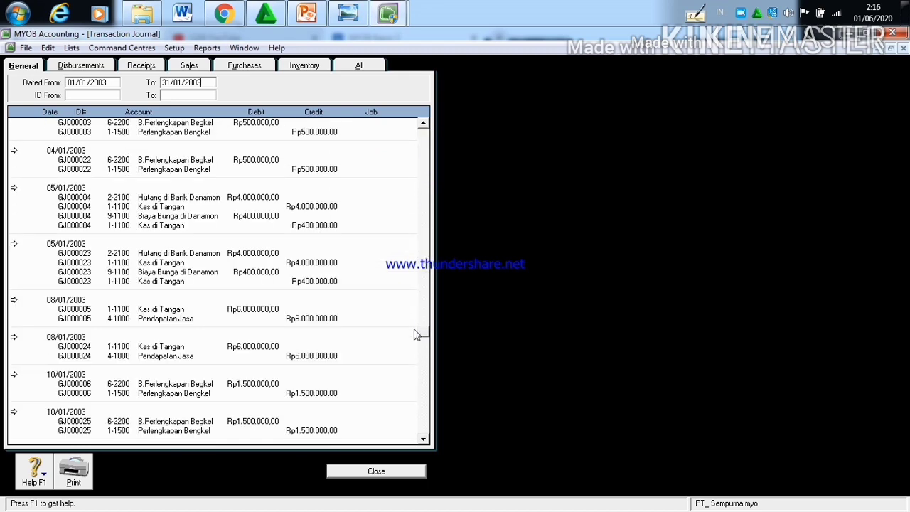
pyautogui.moveTo(417, 334); pyautogui.dragTo(425, 428)
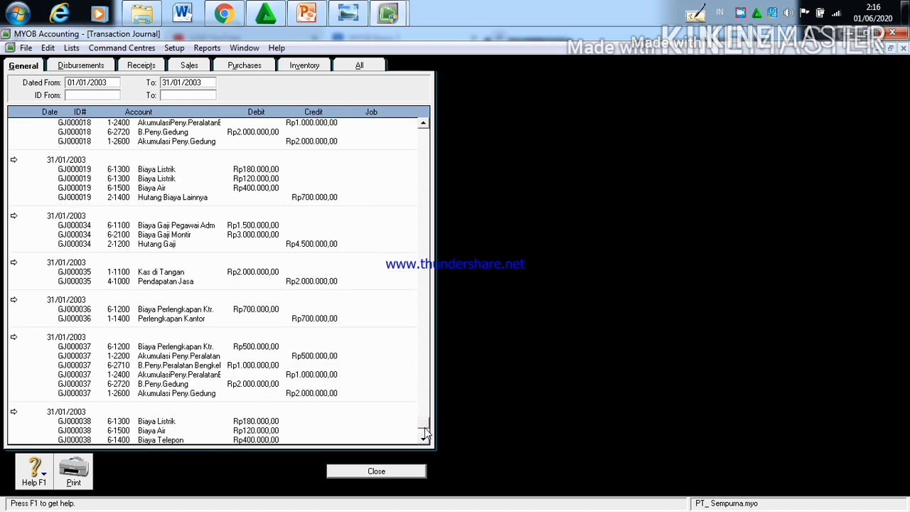
pyautogui.click(380, 473)
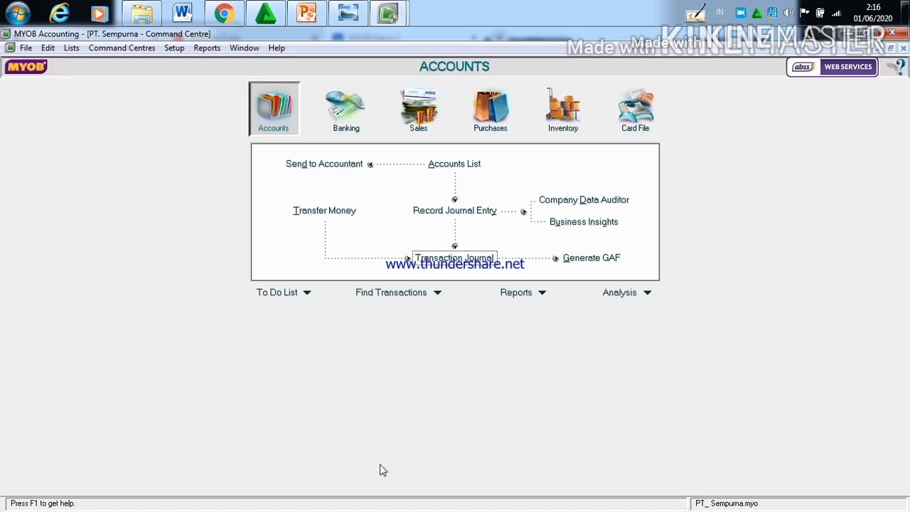